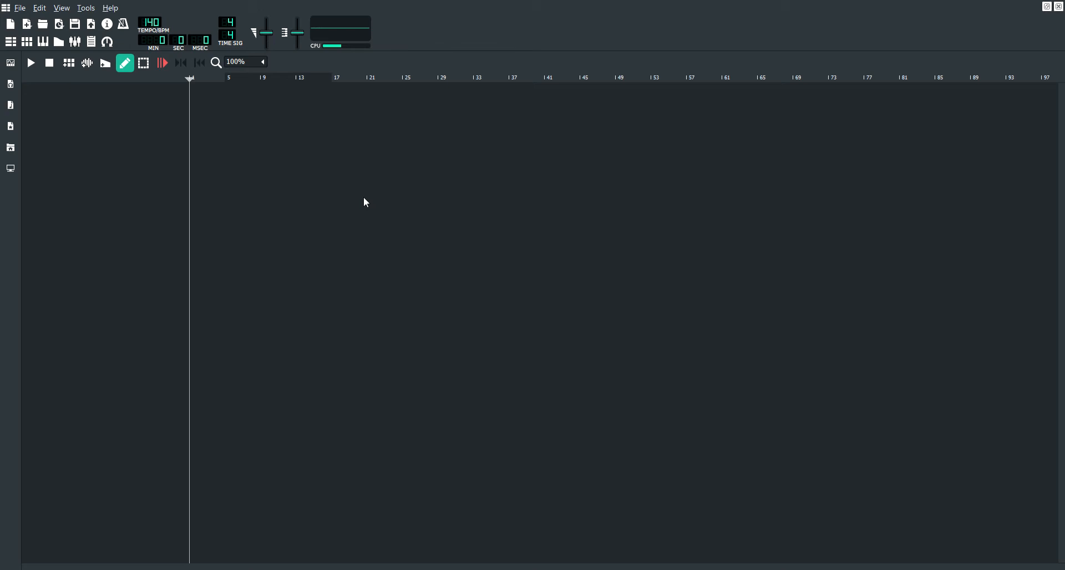
# Add a TripleOscillator instrument track, a sample track and an automation track to the song.
pyautogui.click(10, 63)
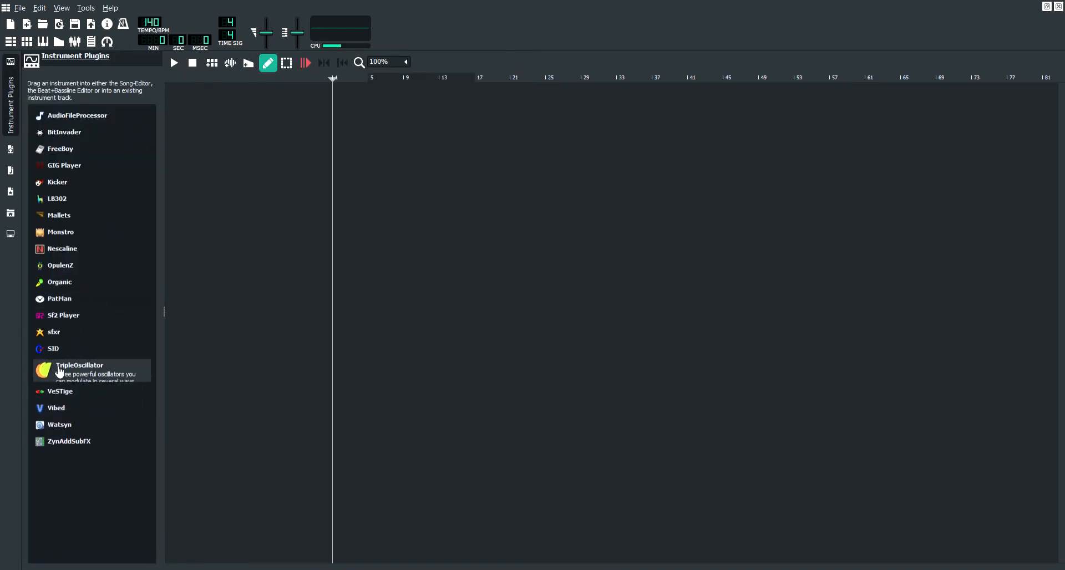
pyautogui.moveTo(58, 370); pyautogui.dragTo(353, 260)
pyautogui.click(10, 62)
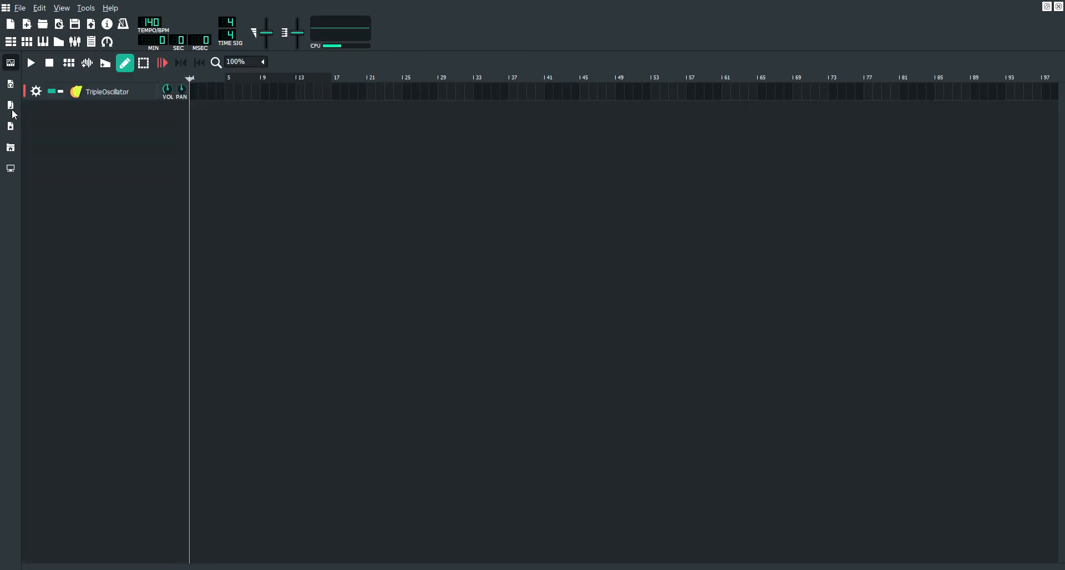
pyautogui.click(94, 62)
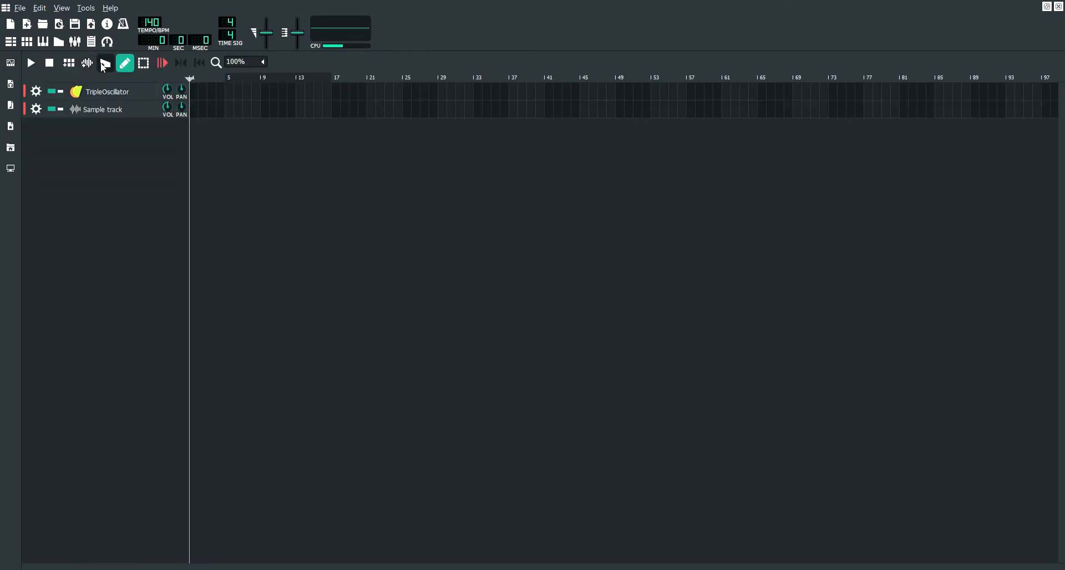
pyautogui.click(101, 64)
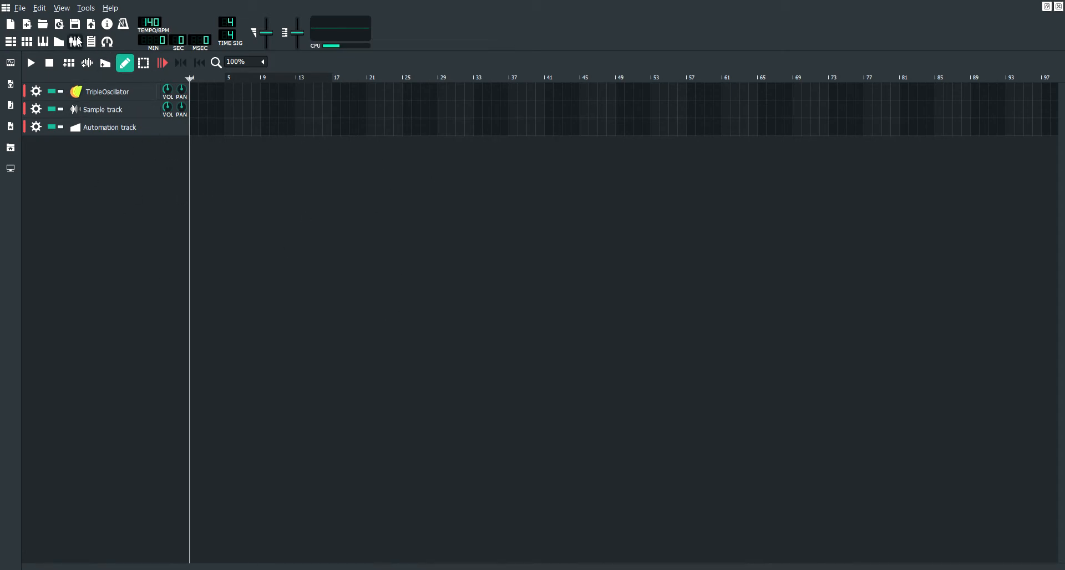
# Hide and show the Song-Editor, and try it as a moved floating window before maximizing it again.
pyautogui.click(11, 42)
pyautogui.click(11, 43)
pyautogui.click(11, 42)
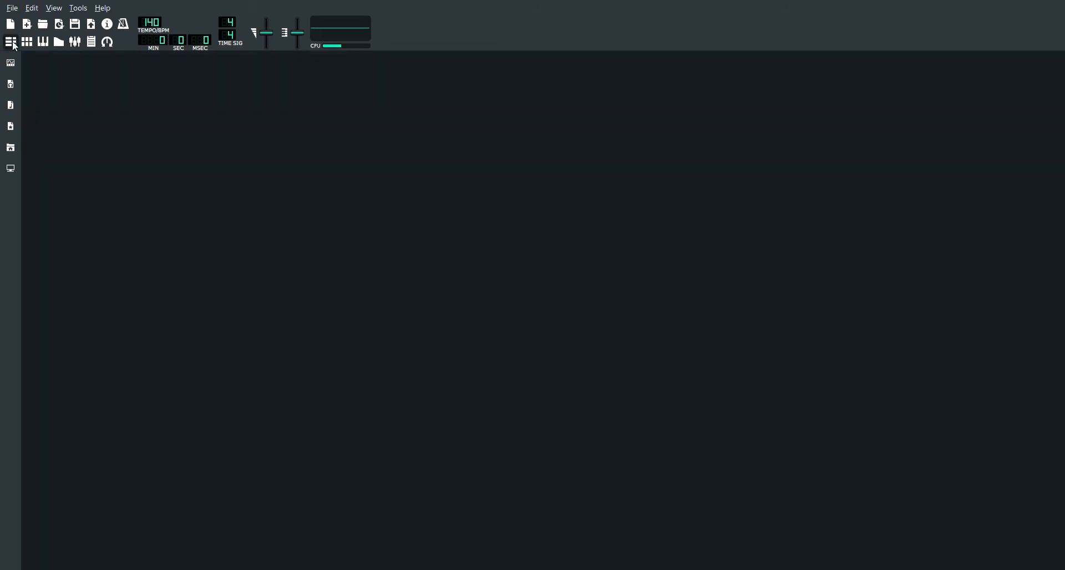
pyautogui.click(11, 43)
pyautogui.click(1046, 8)
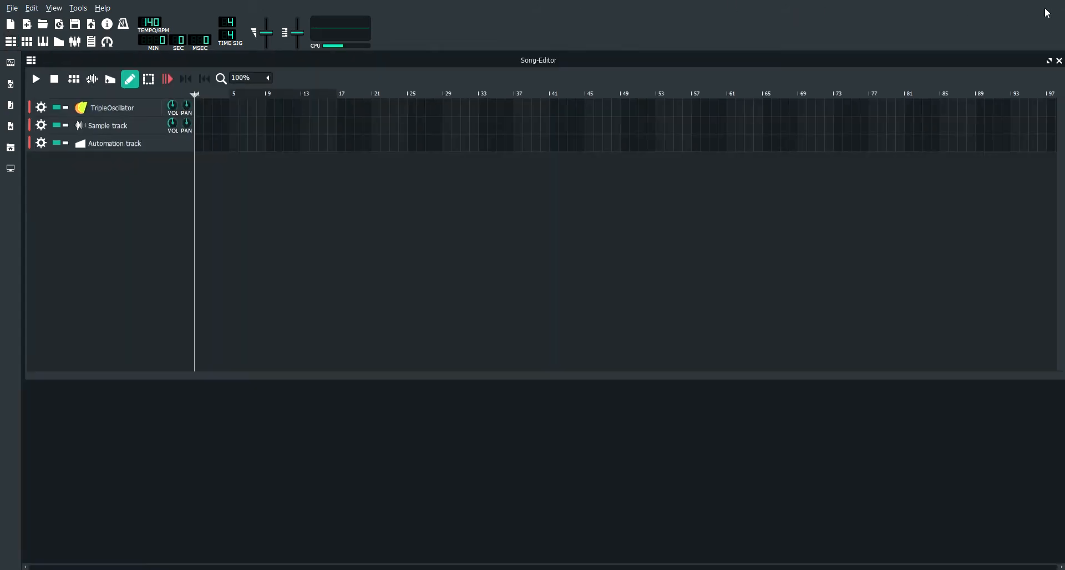
pyautogui.moveTo(840, 58); pyautogui.dragTo(730, 103)
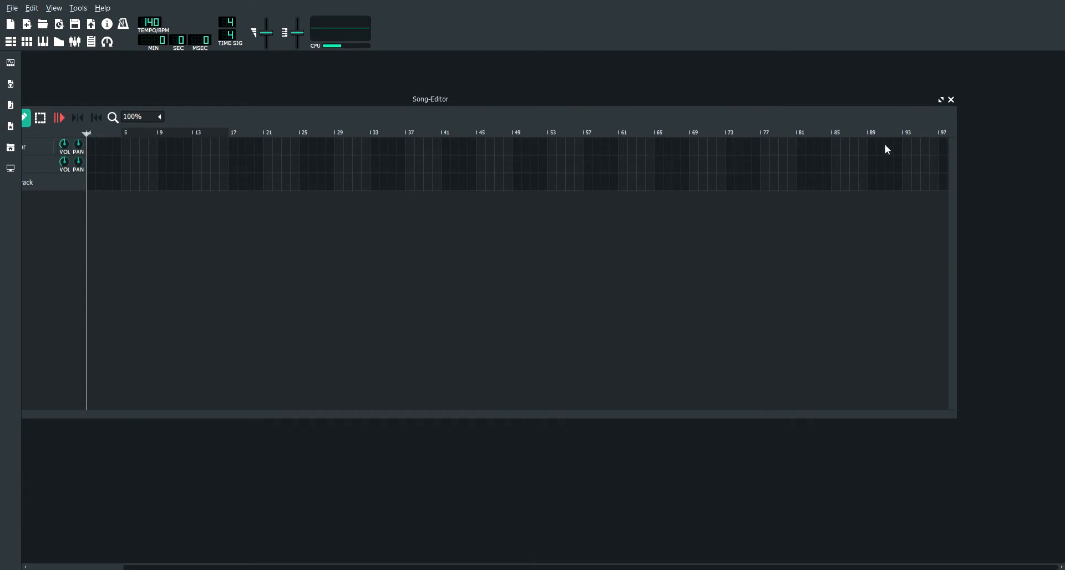
pyautogui.click(941, 100)
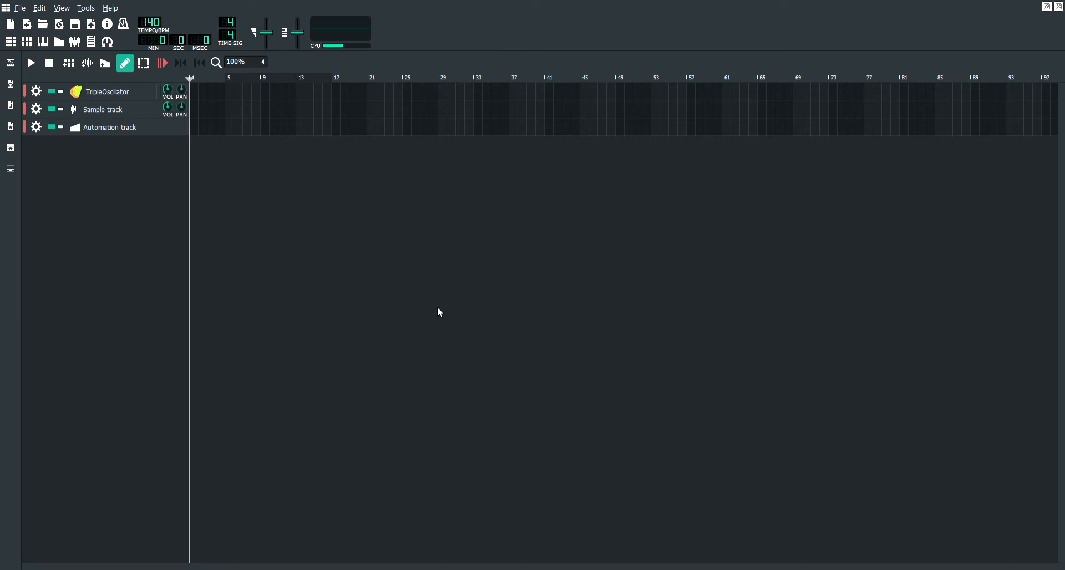
# Add a Beat/Bassline track to the song and move it above the TripleOscillator track.
pyautogui.click(26, 46)
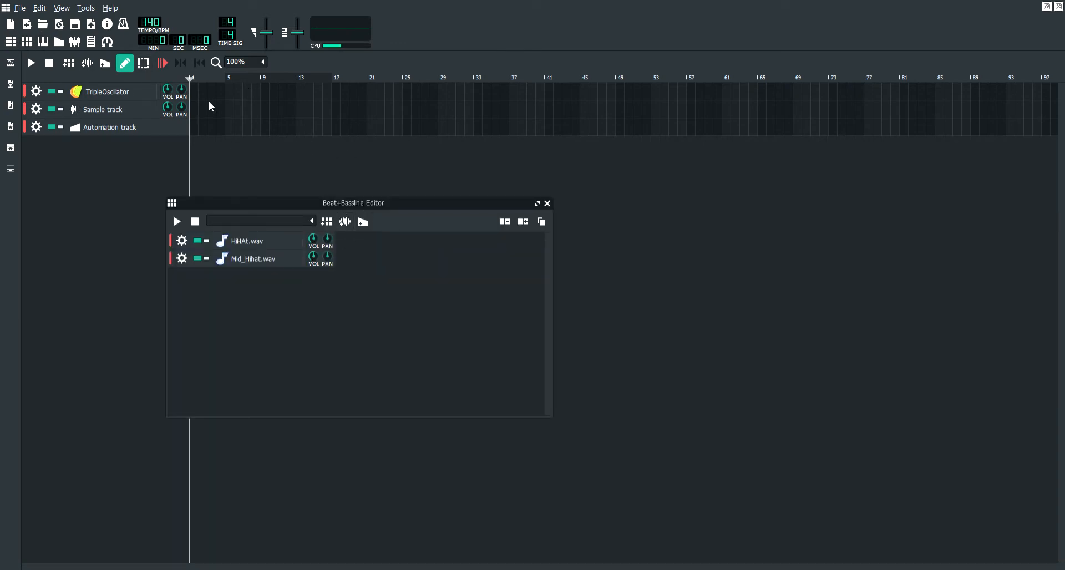
pyautogui.click(547, 203)
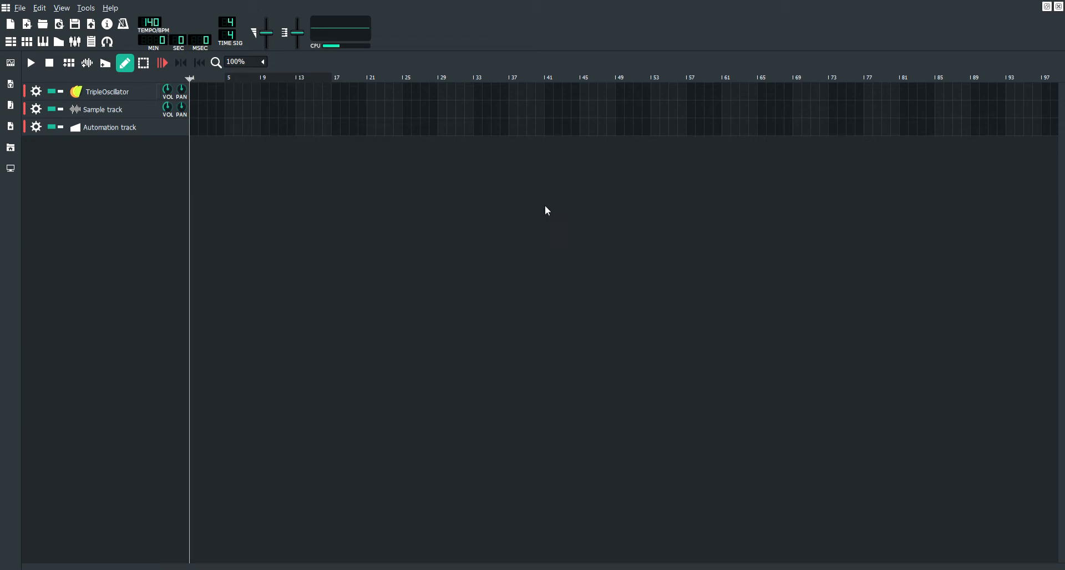
pyautogui.click(70, 62)
pyautogui.moveTo(131, 142); pyautogui.dragTo(135, 91)
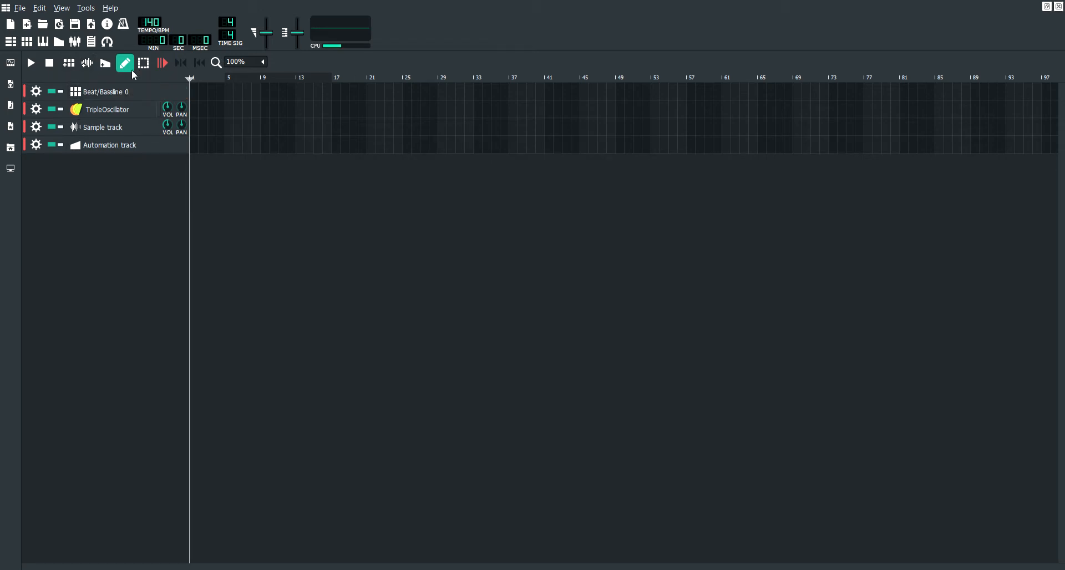
# Place a Beat/Bassline block at bar 1, stretch it to about 85 bars and colour it bright green.
pyautogui.click(196, 95)
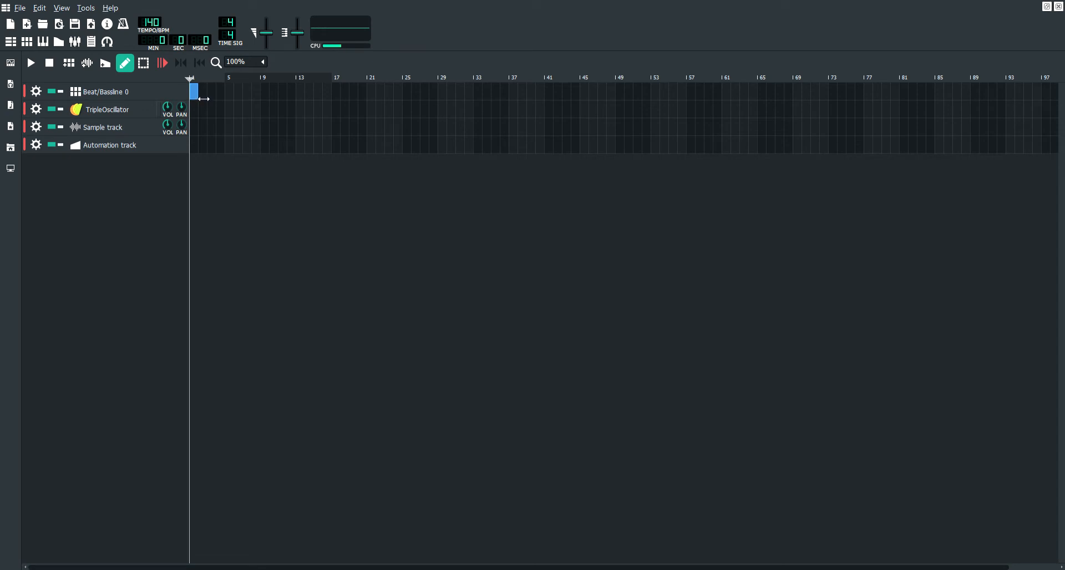
pyautogui.middleClick(196, 98)
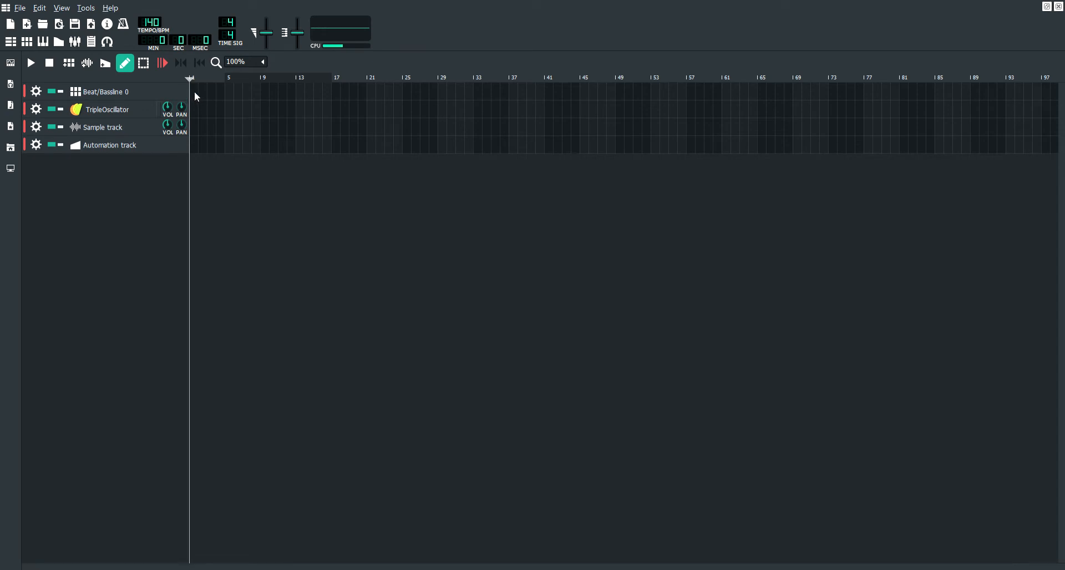
pyautogui.click(193, 94)
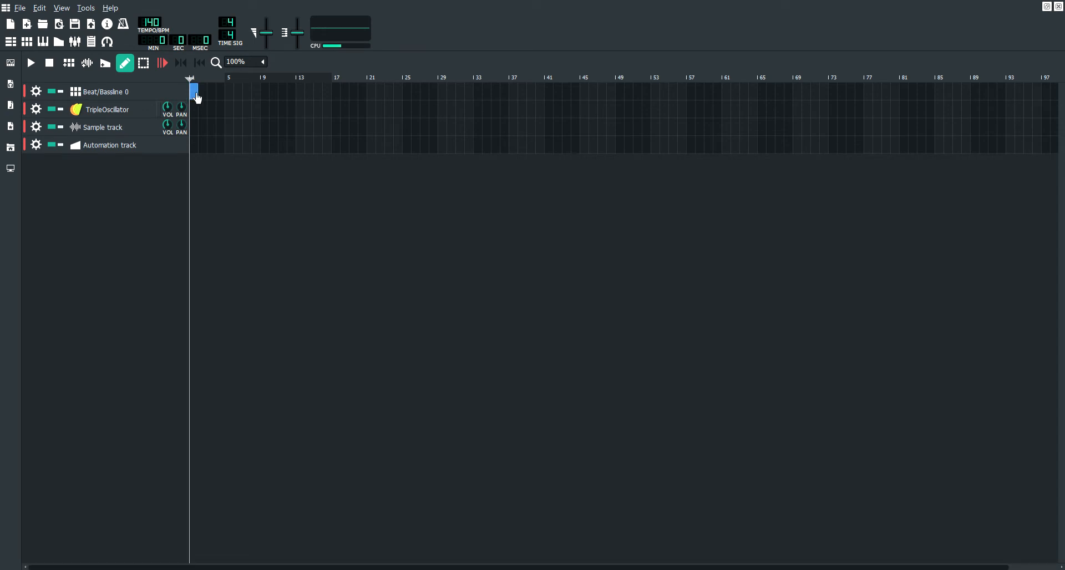
pyautogui.moveTo(204, 94); pyautogui.dragTo(945, 73)
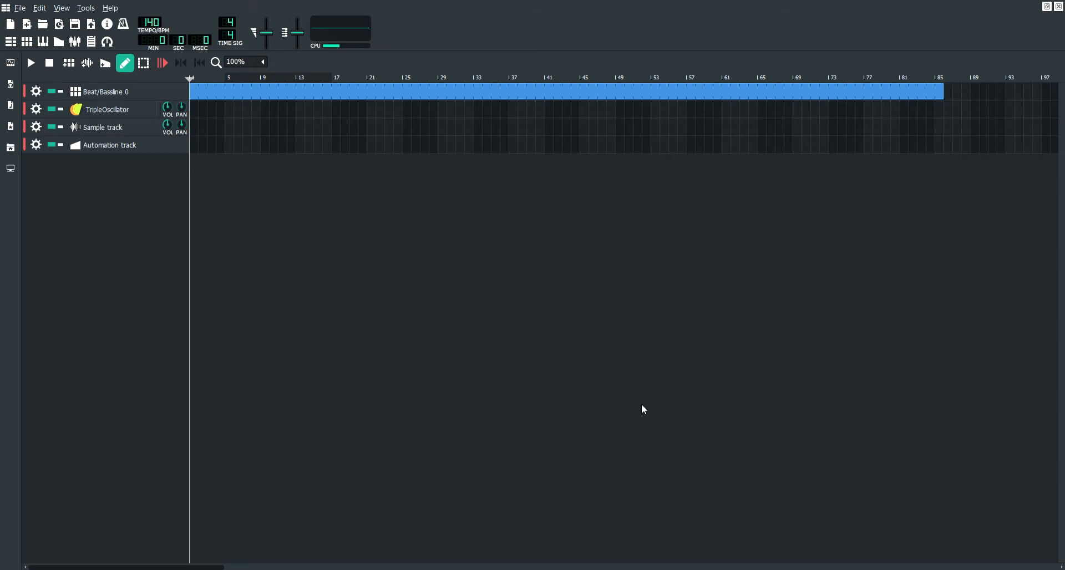
pyautogui.click(639, 386)
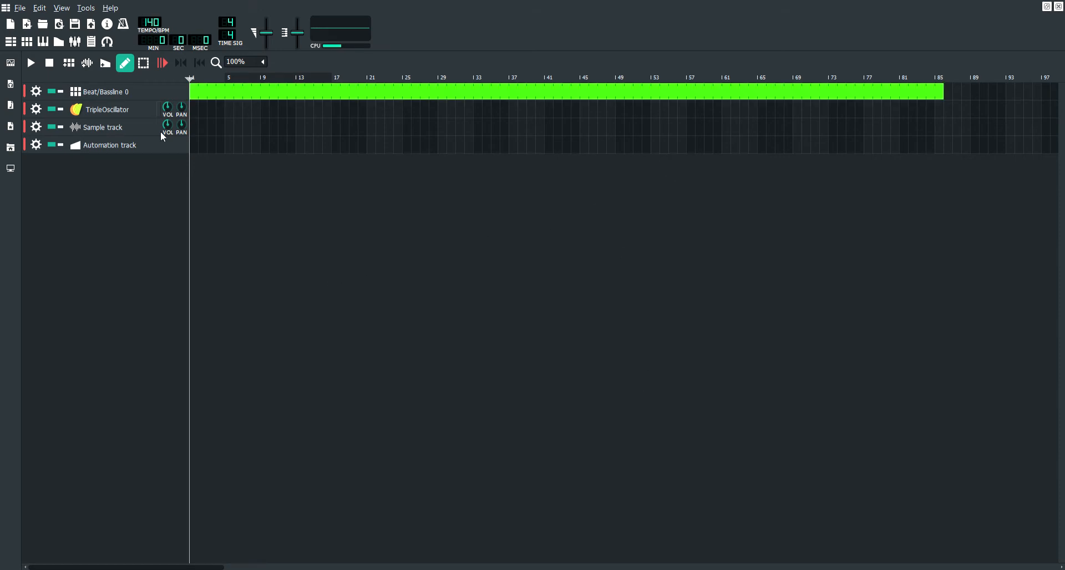
# Open the Beat/Bassline 0 pattern and add the factory drum sample bassdrum03.ogg to it as a track.
pyautogui.doubleClick(224, 97)
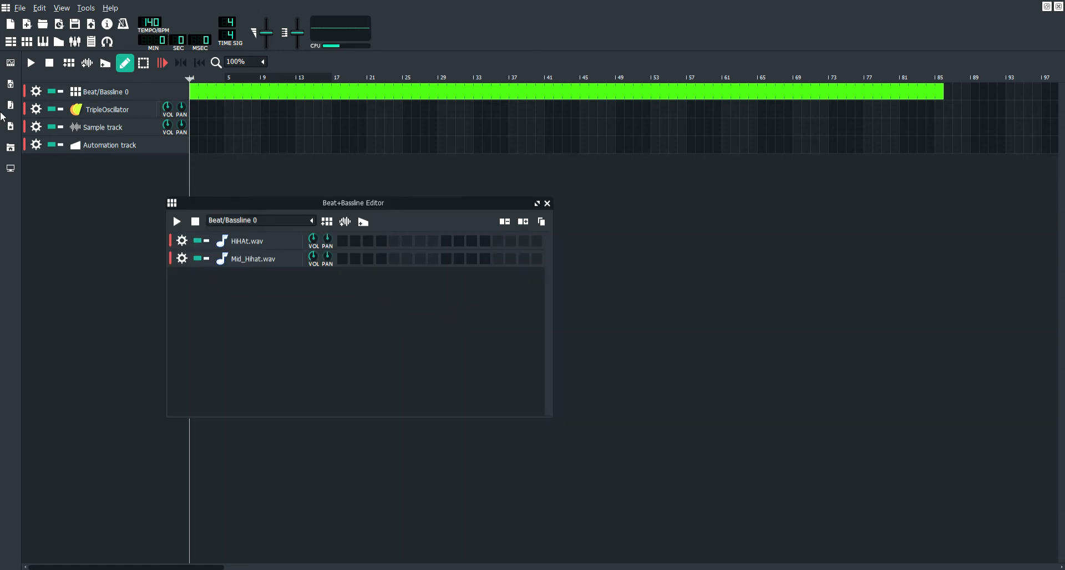
pyautogui.click(10, 109)
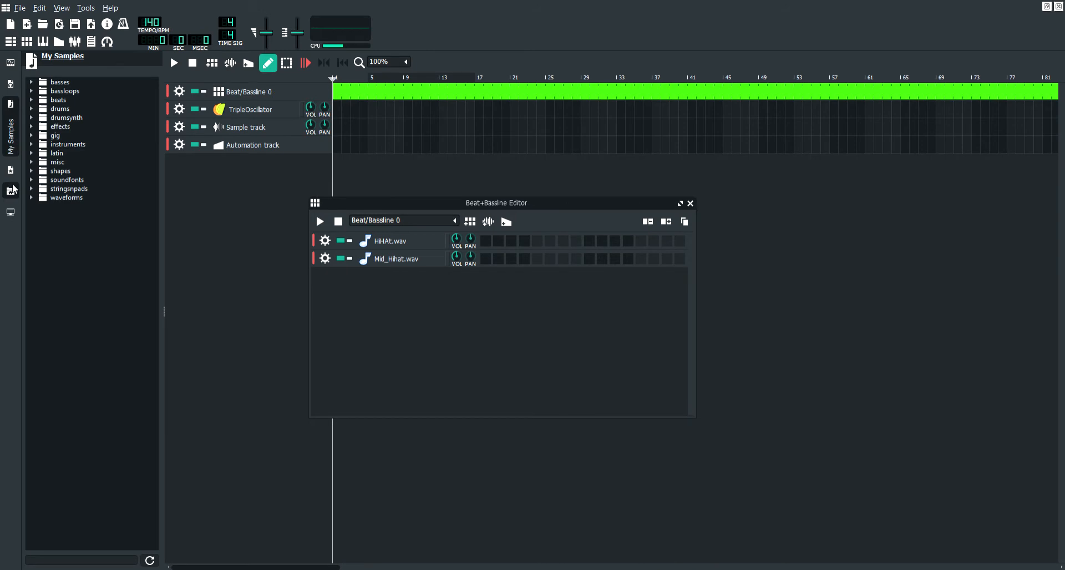
pyautogui.click(10, 127)
pyautogui.click(10, 126)
pyautogui.click(31, 109)
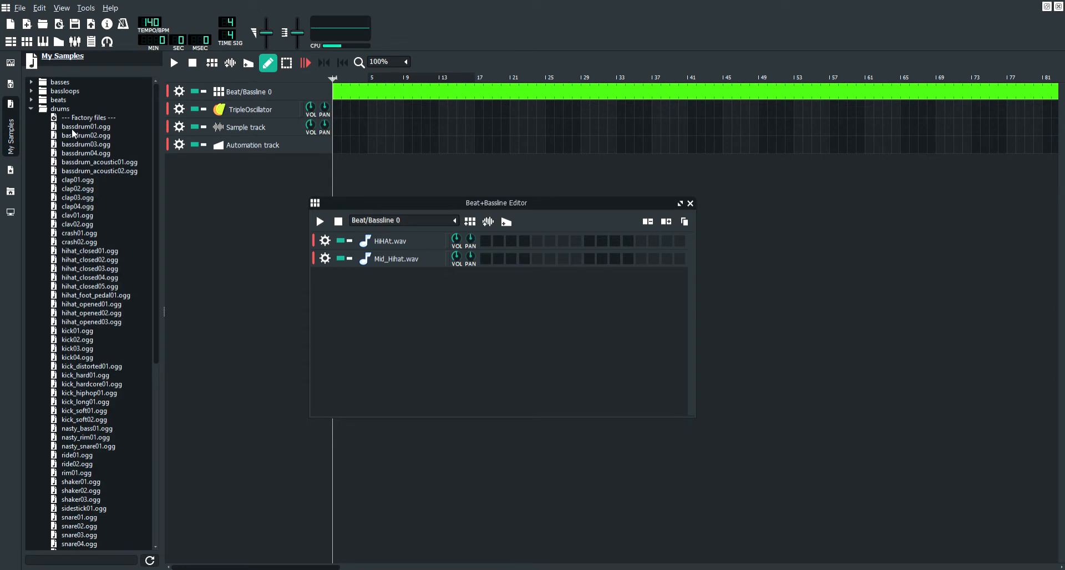
pyautogui.click(88, 128)
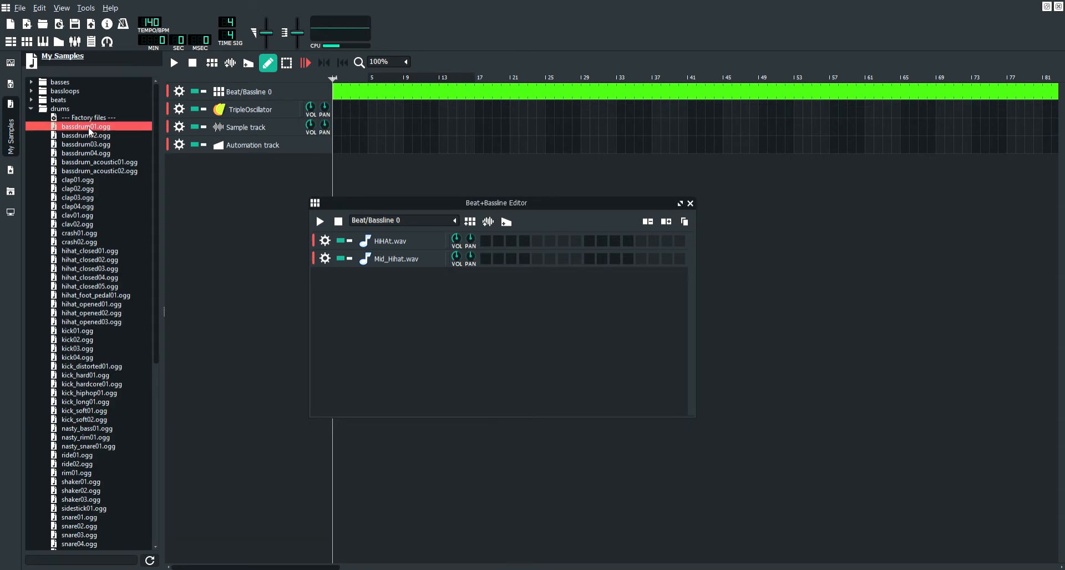
pyautogui.moveTo(88, 127); pyautogui.dragTo(393, 331)
pyautogui.click(69, 137)
pyautogui.click(82, 144)
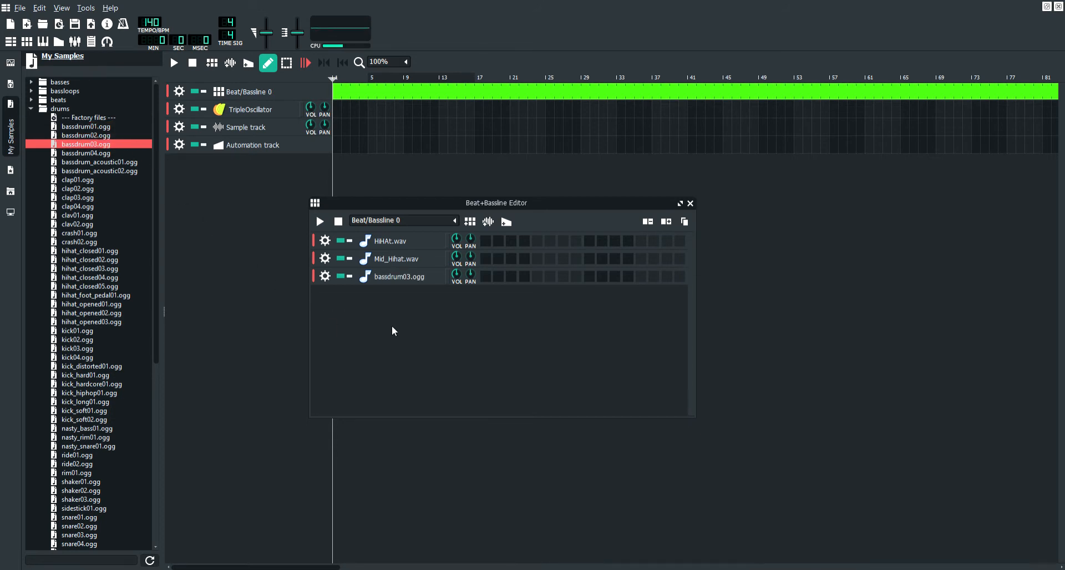
# Add the drum samples kick04.ogg and snare03.ogg as tracks in the beat pattern and hide the sample browser.
pyautogui.click(94, 358)
pyautogui.scroll(-4, 84, 456)
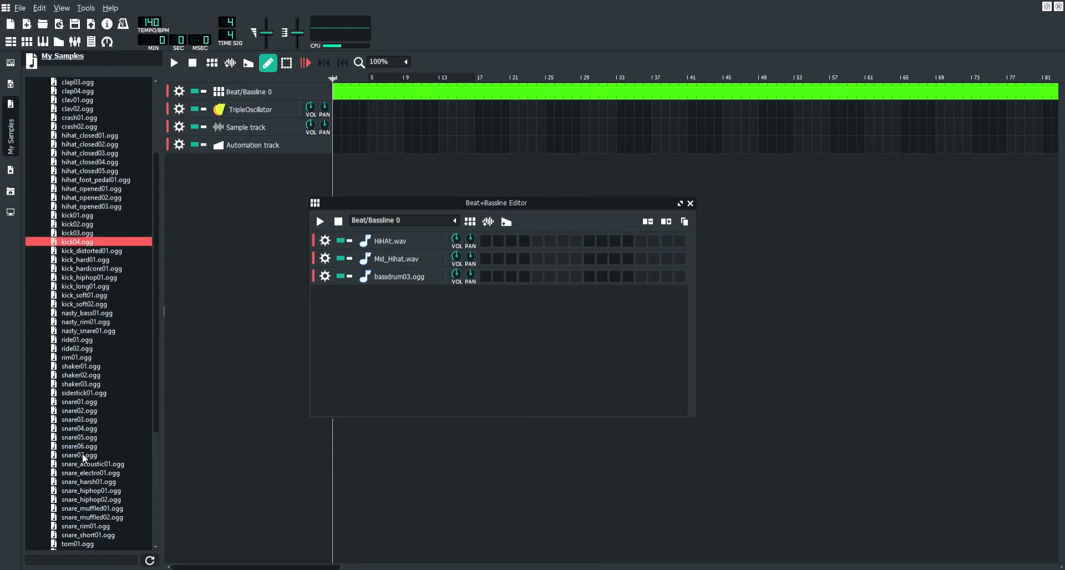
pyautogui.moveTo(89, 237); pyautogui.dragTo(447, 333)
pyautogui.moveTo(84, 420); pyautogui.dragTo(312, 395)
pyautogui.click(10, 136)
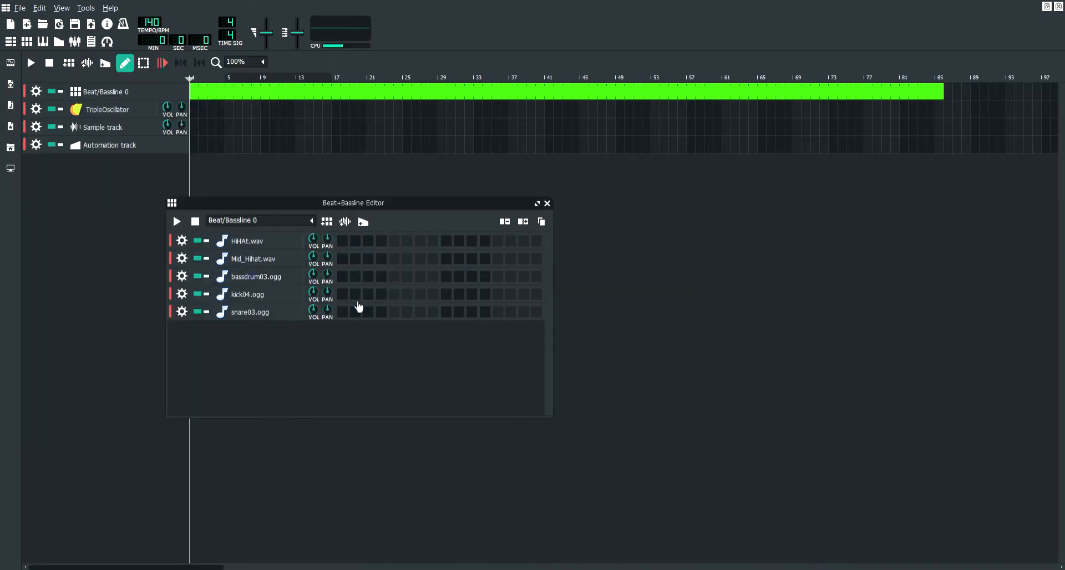
# With the metronome on and the pattern playing, place bassdrum03 on step 1, kick04 on step 7 and snare03 on step 9.
pyautogui.click(126, 26)
pyautogui.press('space')
pyautogui.click(343, 276)
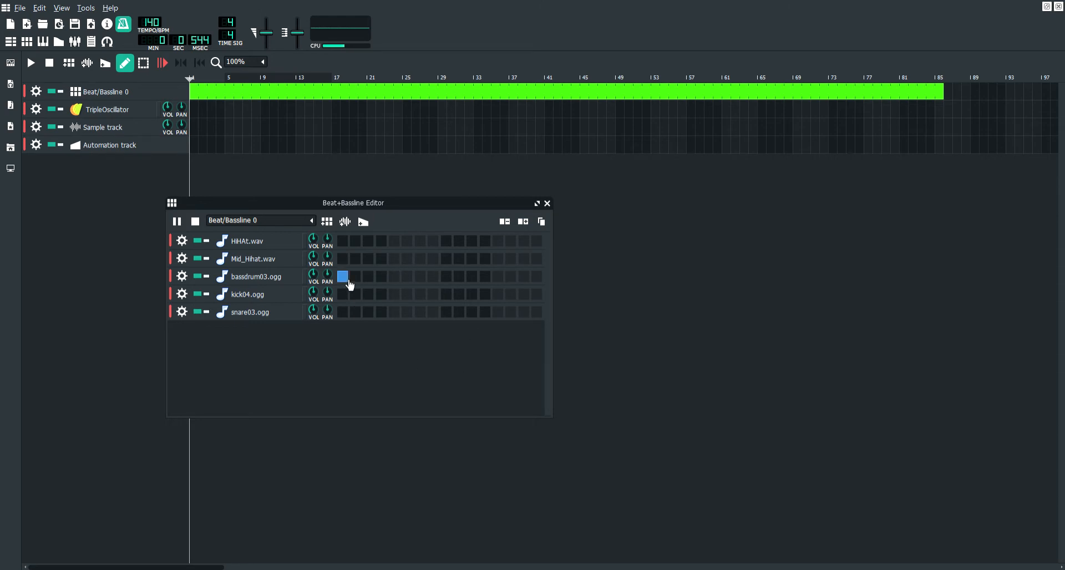
pyautogui.click(380, 294)
pyautogui.click(382, 297)
pyautogui.click(420, 297)
pyautogui.click(446, 312)
# Place HiHAt hits on steps 1, 5, 9, 13, 14 and 16, and Mid_Hihat hits on steps 3, 7, 11 and 15.
pyautogui.click(343, 242)
pyautogui.click(367, 259)
pyautogui.click(393, 241)
pyautogui.click(420, 258)
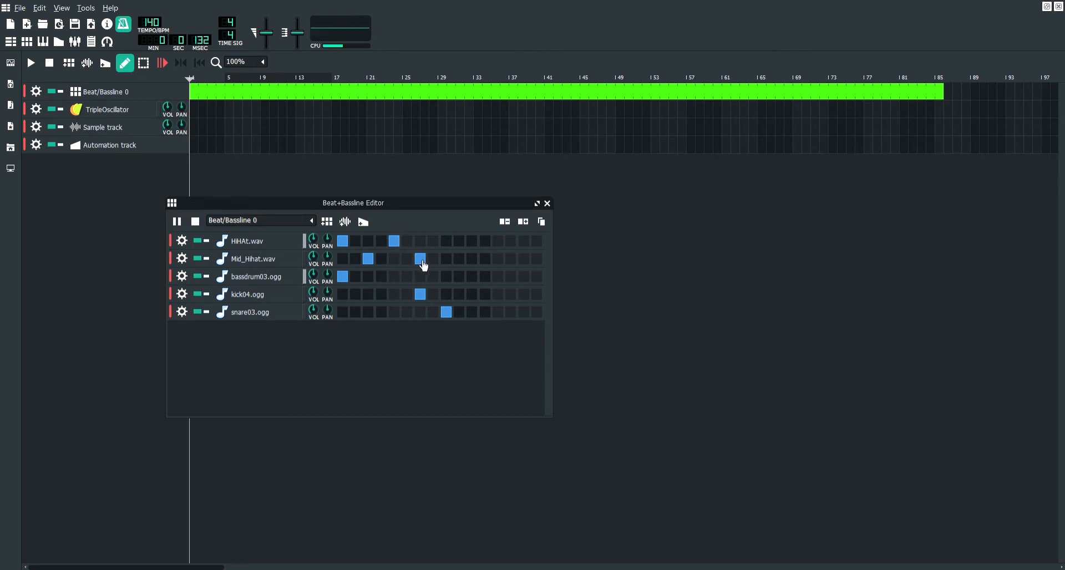
pyautogui.click(446, 241)
pyautogui.click(471, 258)
pyautogui.click(498, 241)
pyautogui.click(524, 259)
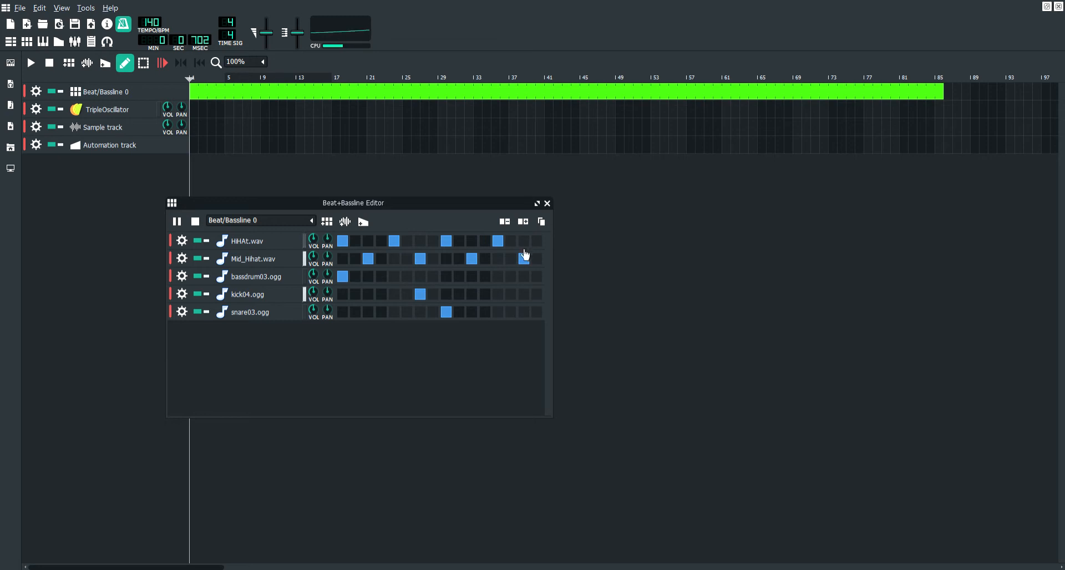
pyautogui.click(537, 240)
pyautogui.click(510, 241)
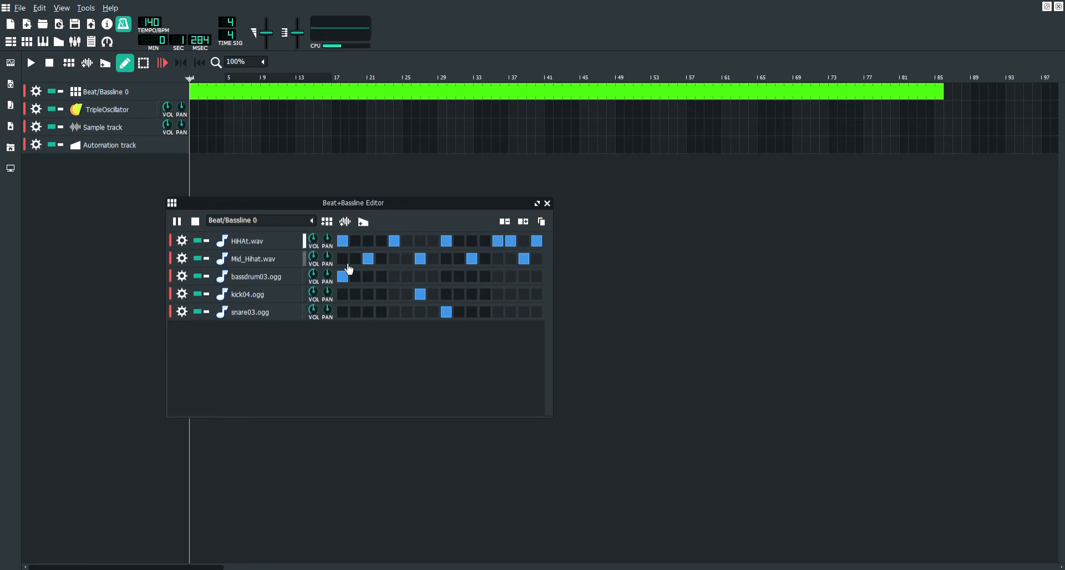
# Lower the volume of the bassdrum03 and kick04 tracks, stop playback and close the pattern editor.
pyautogui.moveTo(316, 278); pyautogui.dragTo(325, 318)
pyautogui.moveTo(315, 288); pyautogui.dragTo(323, 321)
pyautogui.press('space')
pyautogui.click(548, 202)
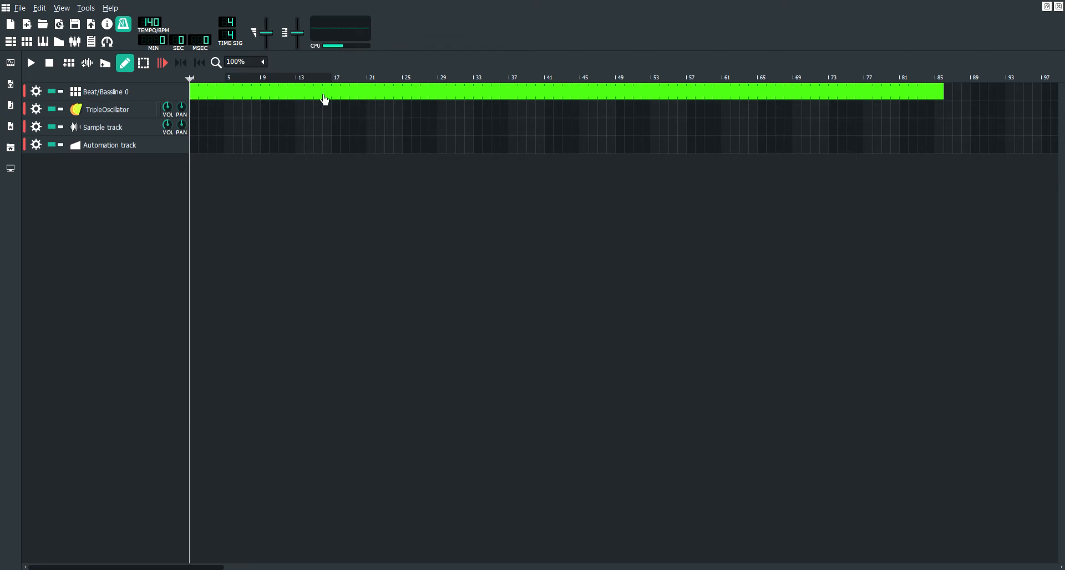
# Shorten the green Beat/Bassline block in the song to one bar.
pyautogui.moveTo(209, 95); pyautogui.dragTo(183, 112)
pyautogui.doubleClick(214, 97)
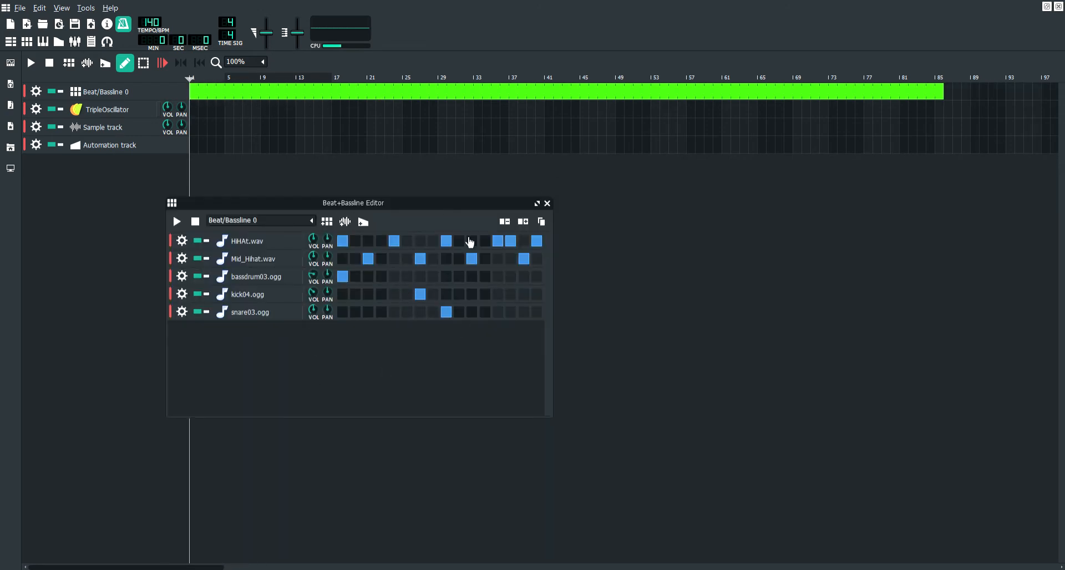
pyautogui.click(547, 204)
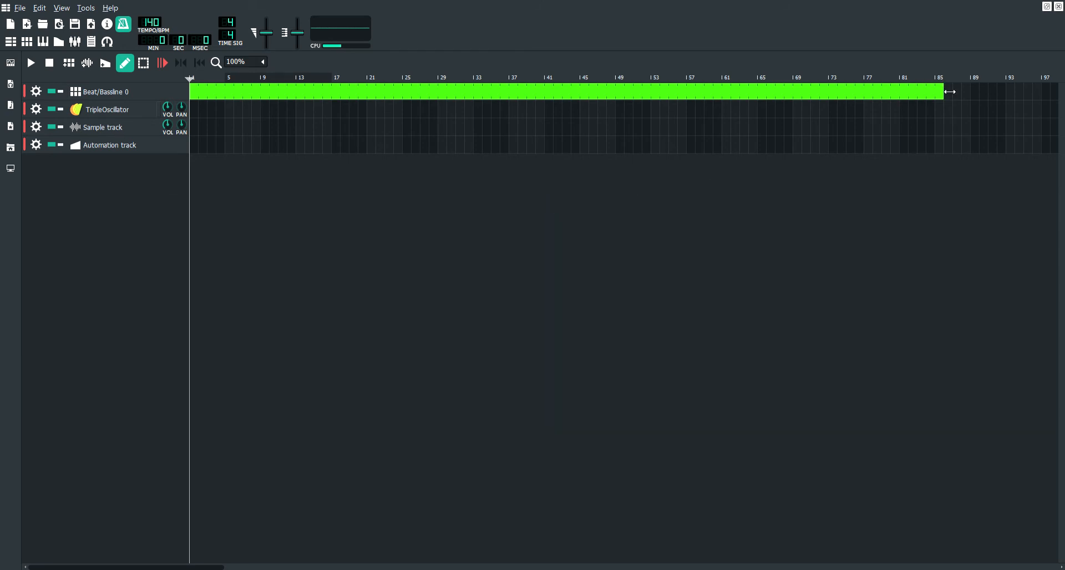
pyautogui.moveTo(950, 91); pyautogui.dragTo(201, 99)
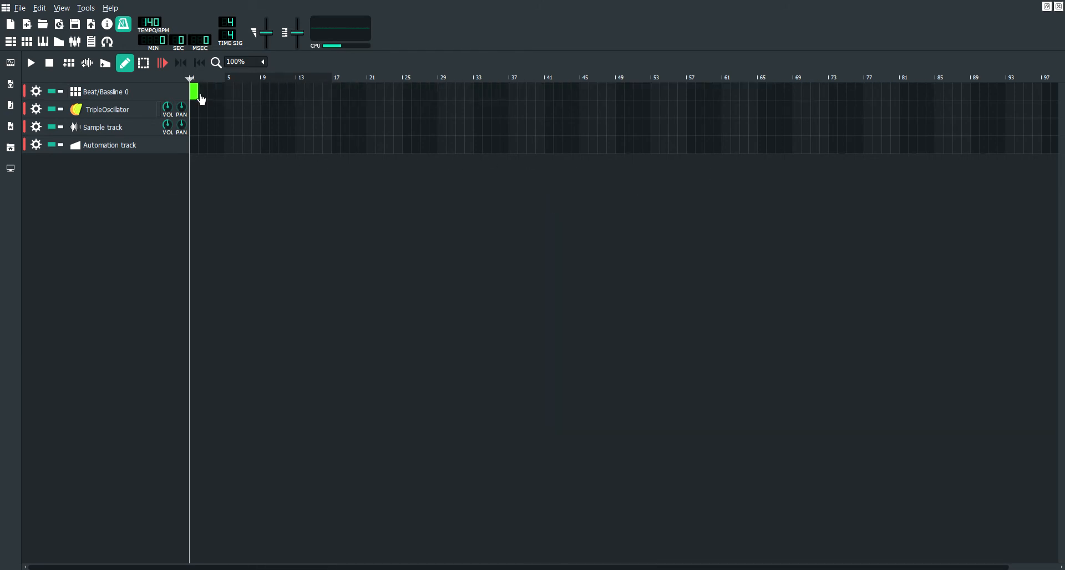
# Try a second Beat/Bassline block from bar 3 to about the end of bar 61, and delete it.
pyautogui.click(214, 93)
pyautogui.doubleClick(215, 94)
pyautogui.click(547, 203)
pyautogui.moveTo(216, 95); pyautogui.dragTo(736, 99)
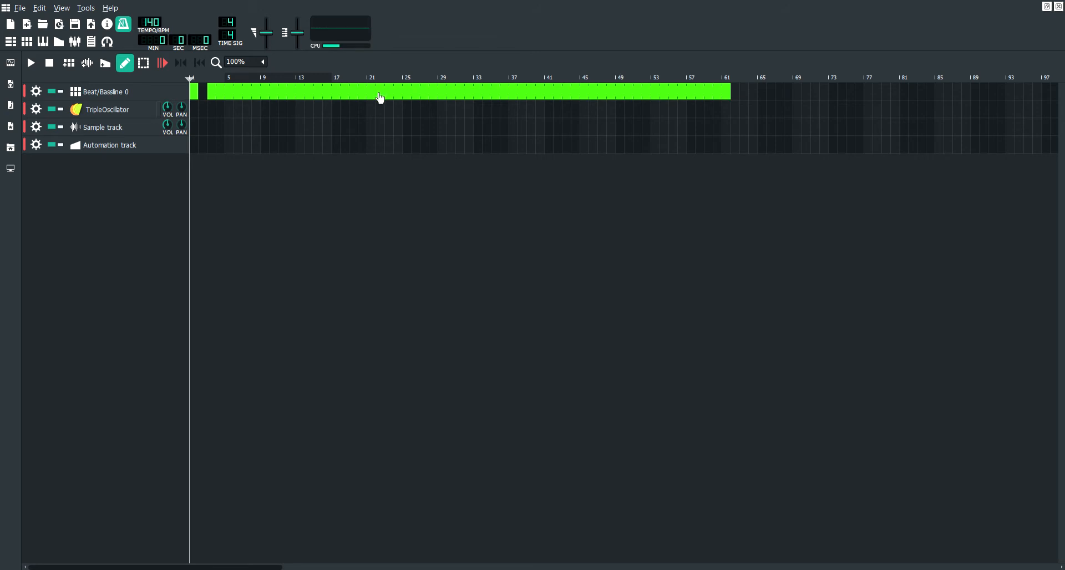
pyautogui.middleClick(571, 90)
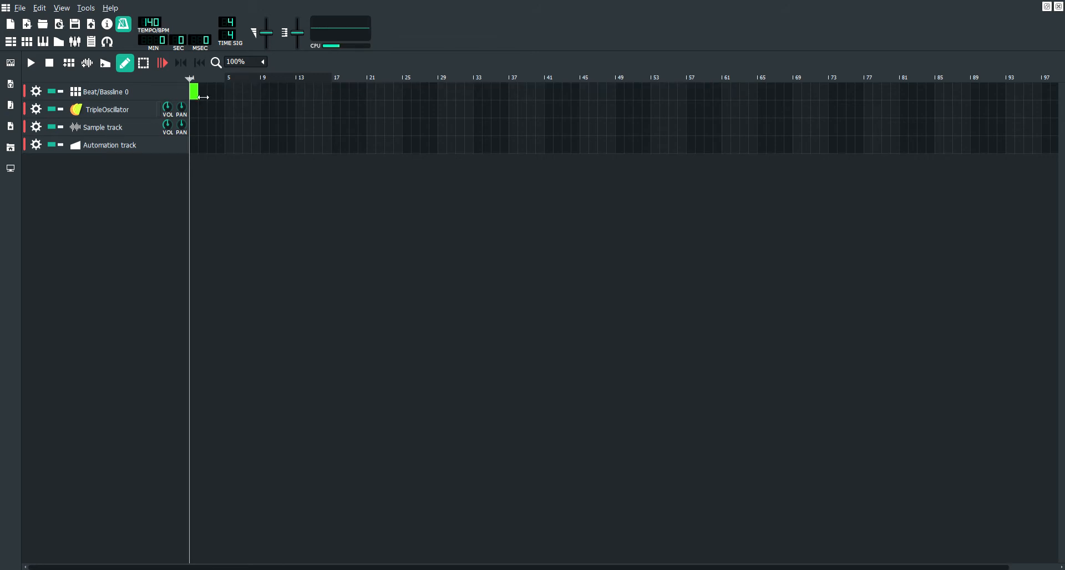
# Extend the Beat/Bassline block at bar 1 to 8 bars and open the Piano-Roll editor.
pyautogui.moveTo(199, 98); pyautogui.dragTo(262, 84)
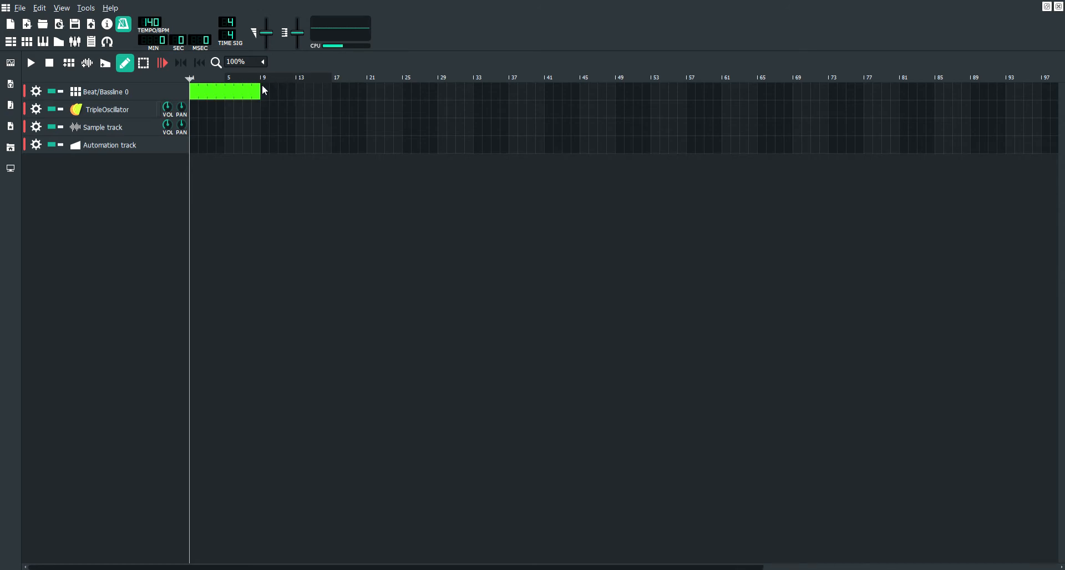
pyautogui.click(43, 42)
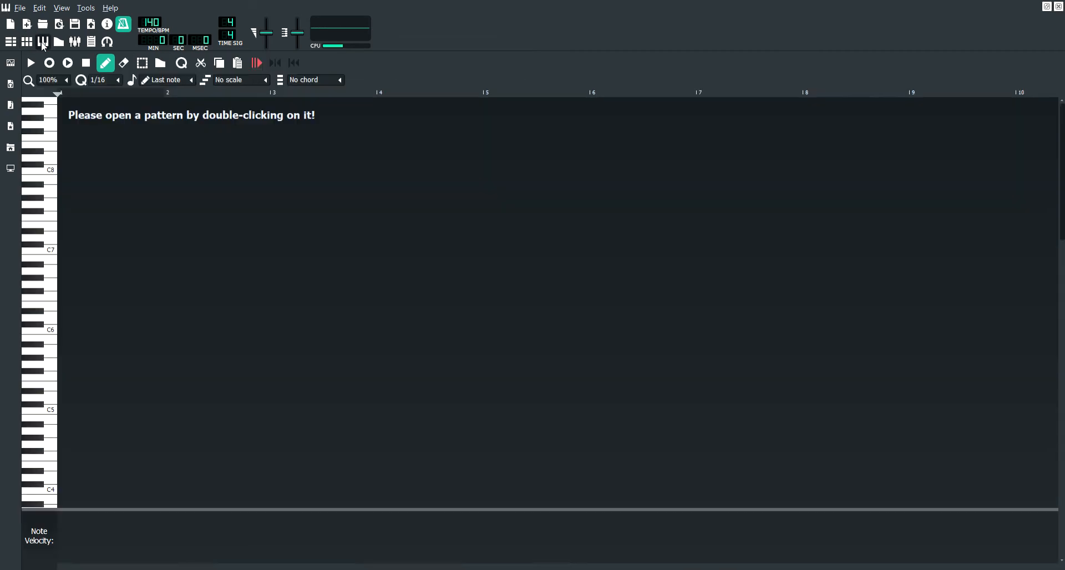
# Close the Piano-Roll, add an Sf2 Player instrument track to the song and move it directly below the TripleOscillator track.
pyautogui.click(1058, 6)
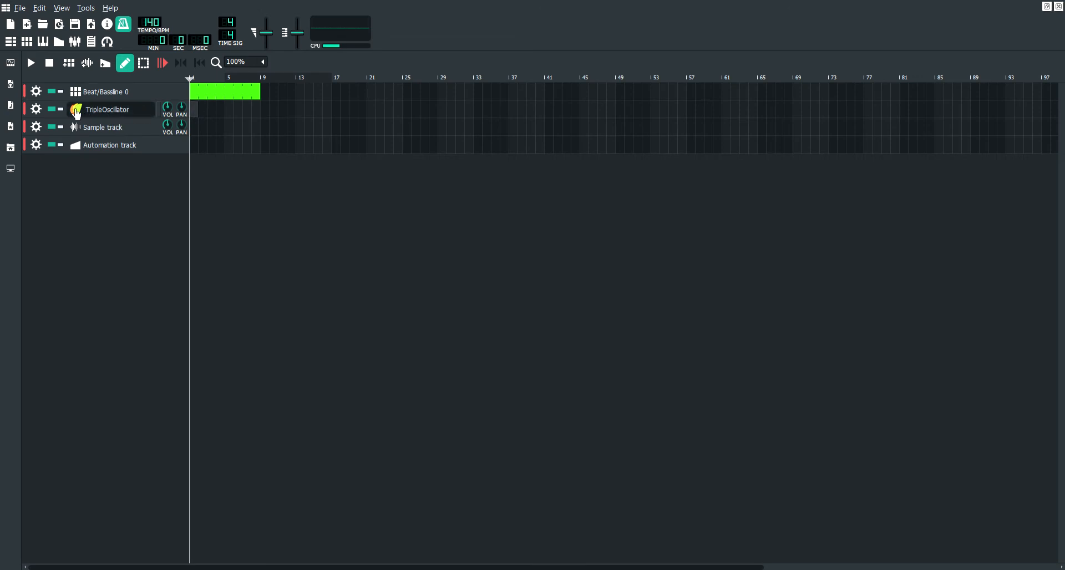
pyautogui.click(12, 82)
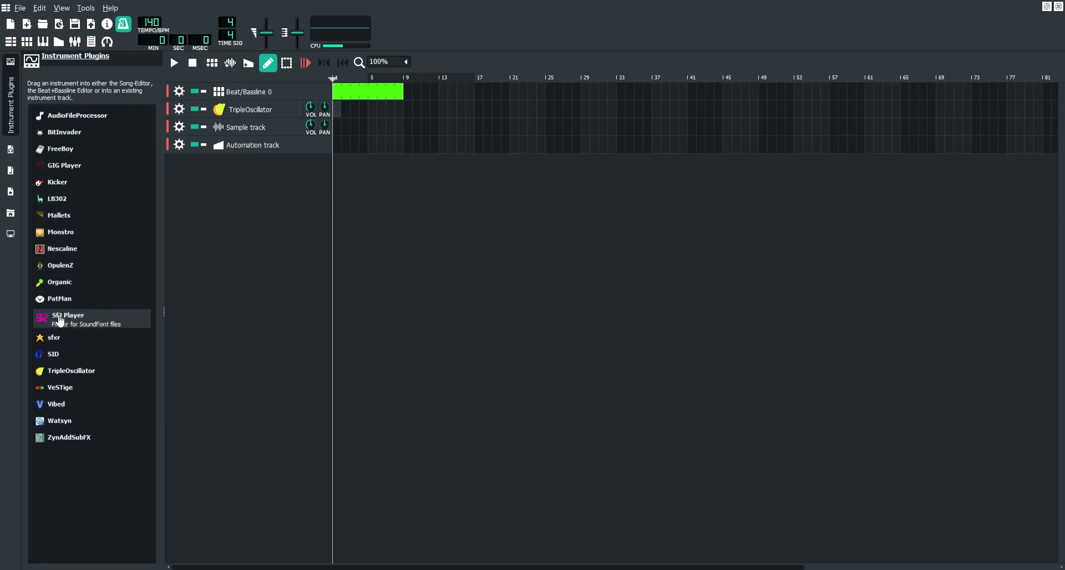
pyautogui.moveTo(63, 321); pyautogui.dragTo(252, 256)
pyautogui.click(14, 123)
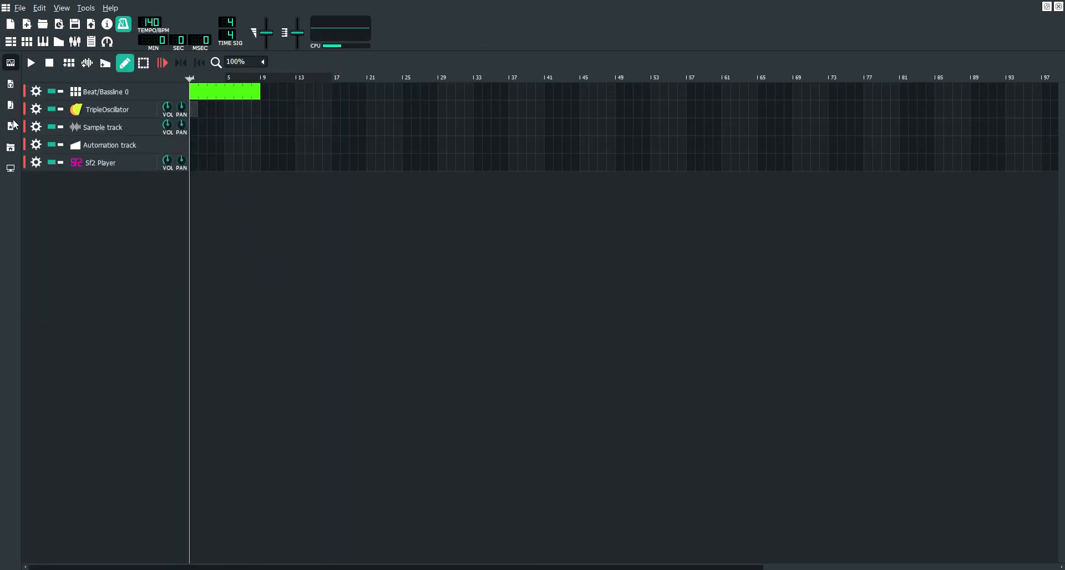
pyautogui.moveTo(116, 169); pyautogui.dragTo(189, 129)
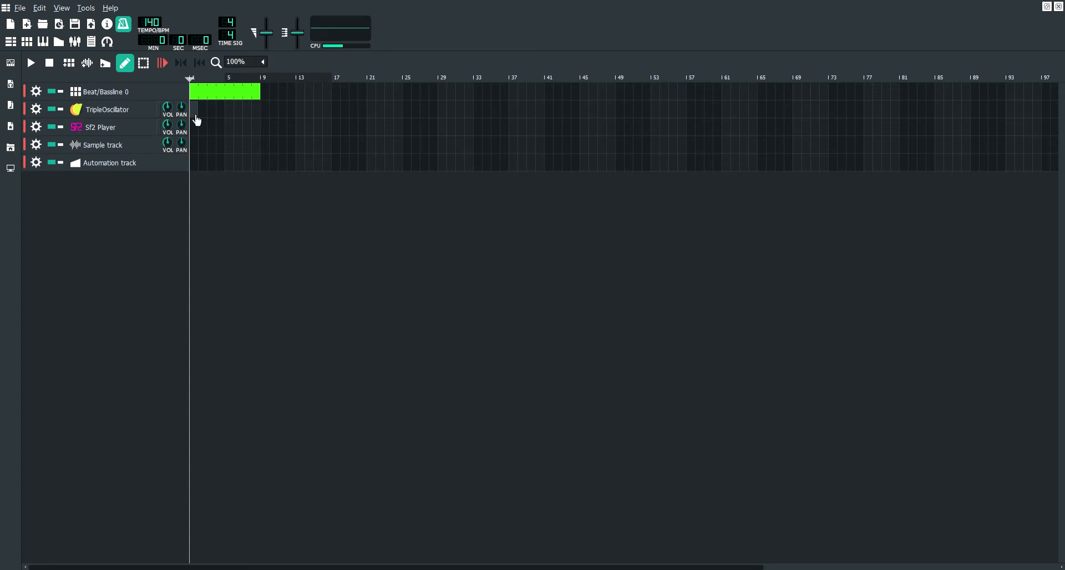
# Place six short notes between F5 and B6 across bars 1 to 6 of the TripleOscillator pattern, and close the Piano-Roll.
pyautogui.doubleClick(195, 115)
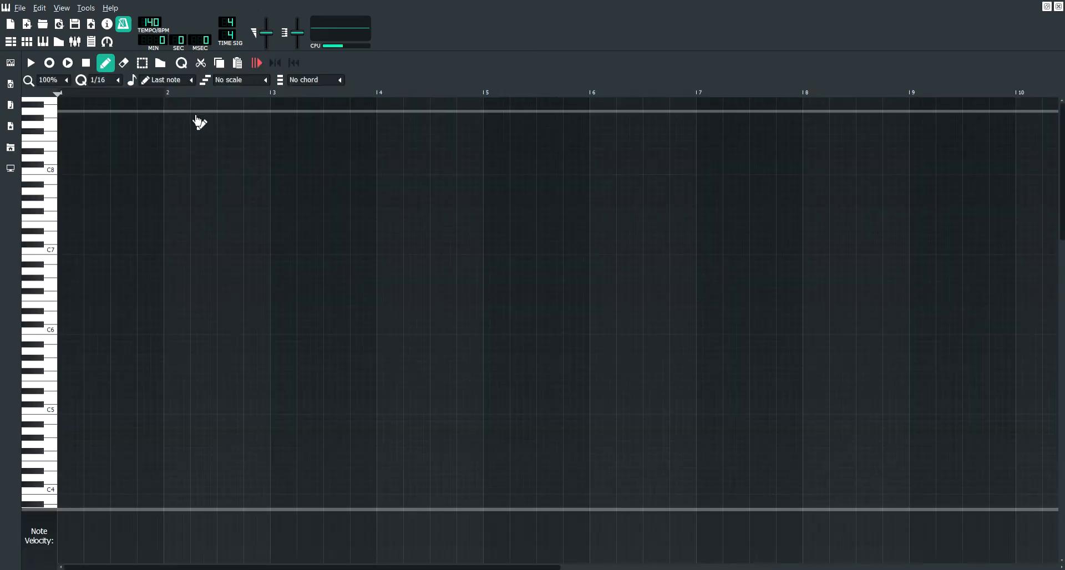
pyautogui.click(66, 257)
pyautogui.click(119, 265)
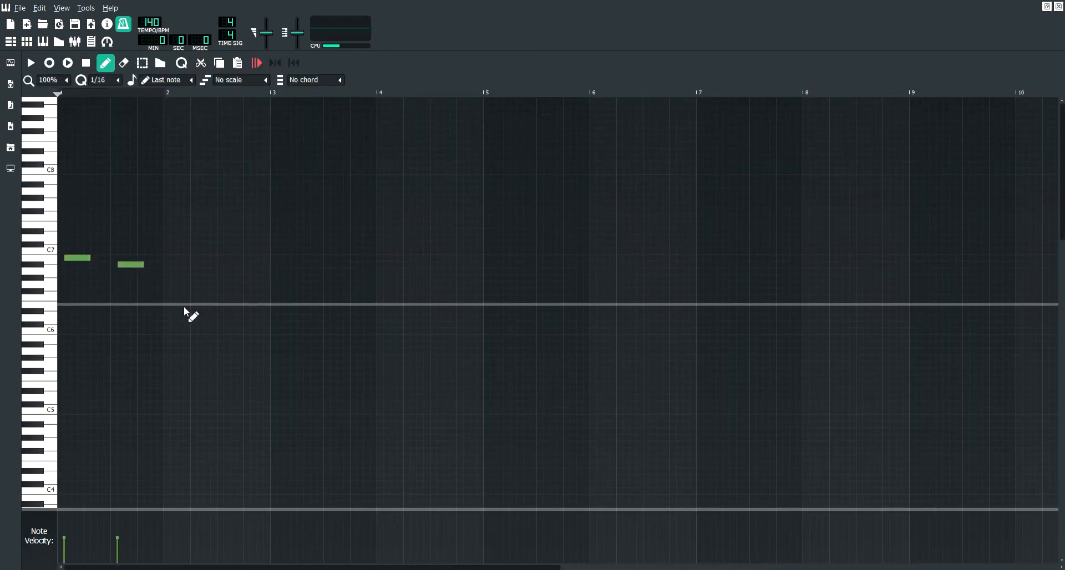
pyautogui.click(185, 304)
pyautogui.click(353, 278)
pyautogui.click(386, 378)
pyautogui.click(678, 271)
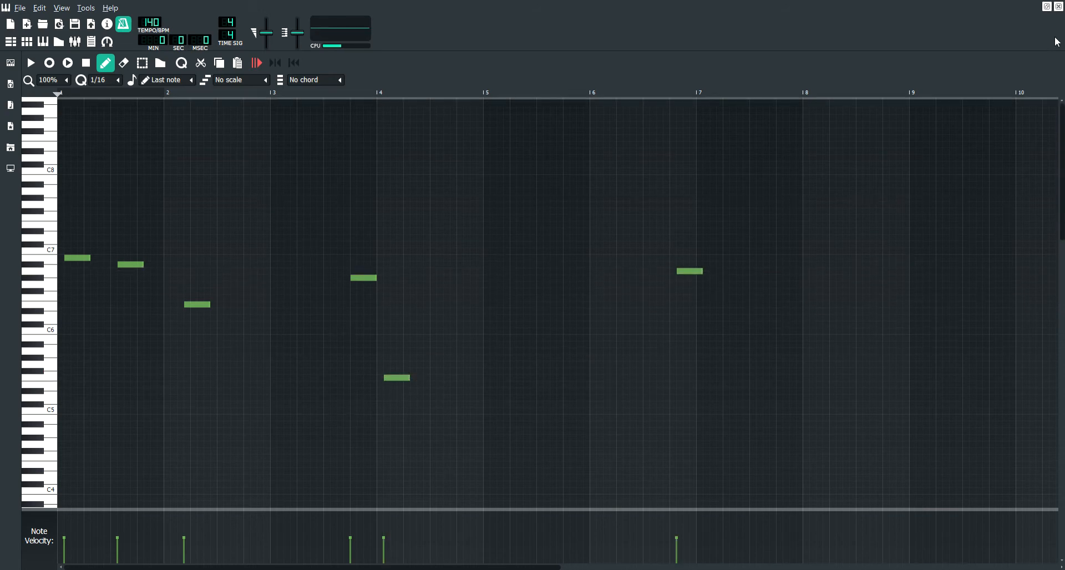
pyautogui.click(1059, 7)
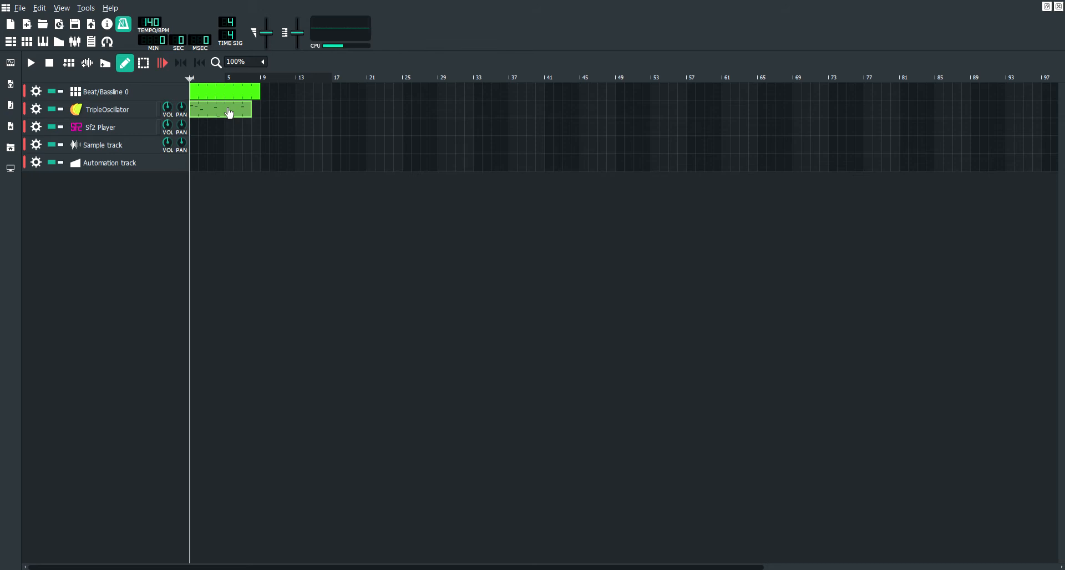
# Open the Sf2 Player pattern at bar 1, try four notes across bars 1 to 3, and delete them all together.
pyautogui.doubleClick(199, 132)
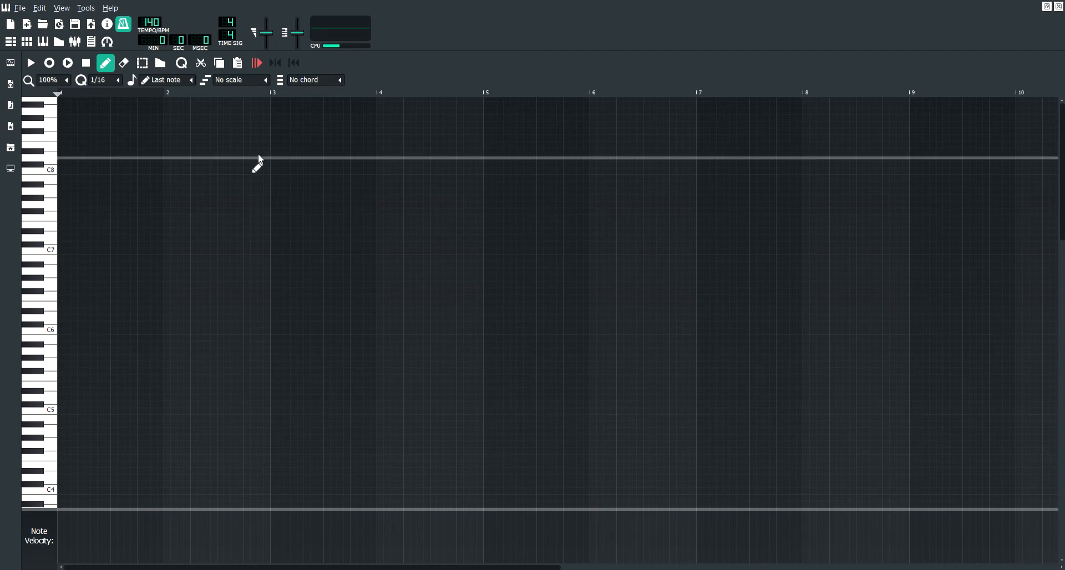
pyautogui.click(95, 304)
pyautogui.click(222, 258)
pyautogui.click(278, 311)
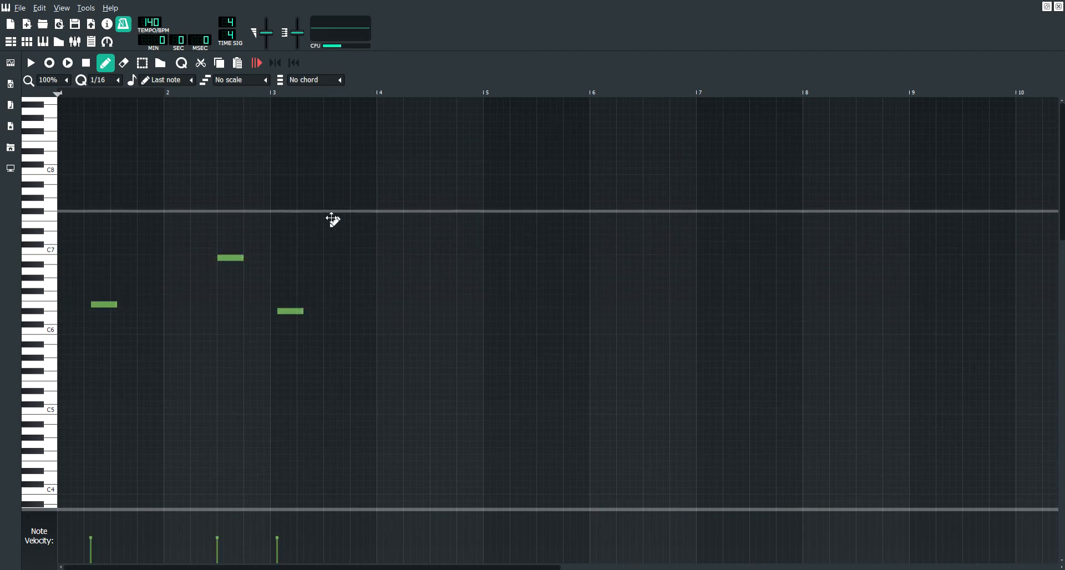
pyautogui.click(328, 211)
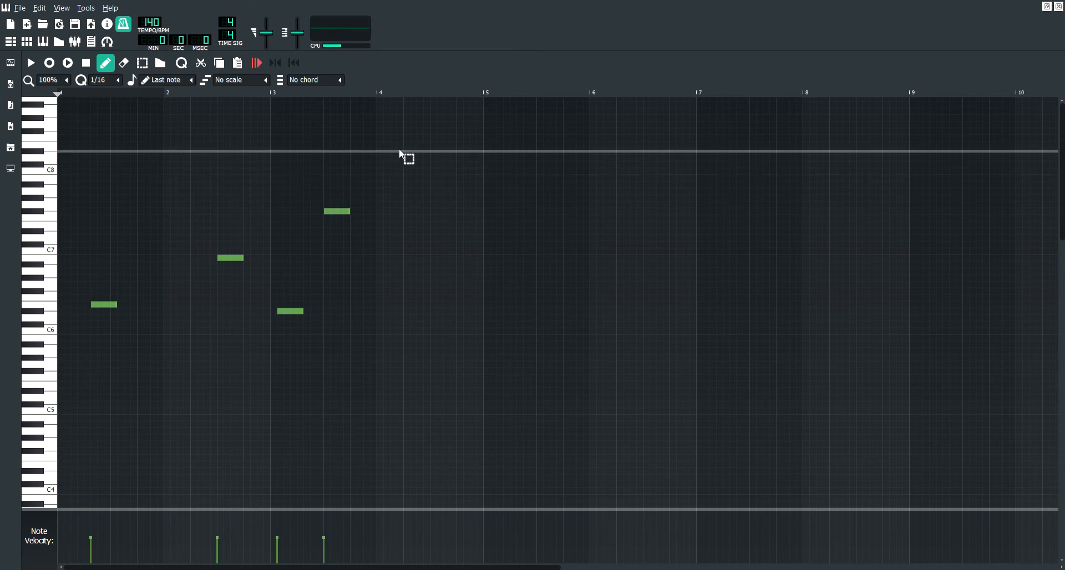
pyautogui.hotkey('ctrl', 'a')
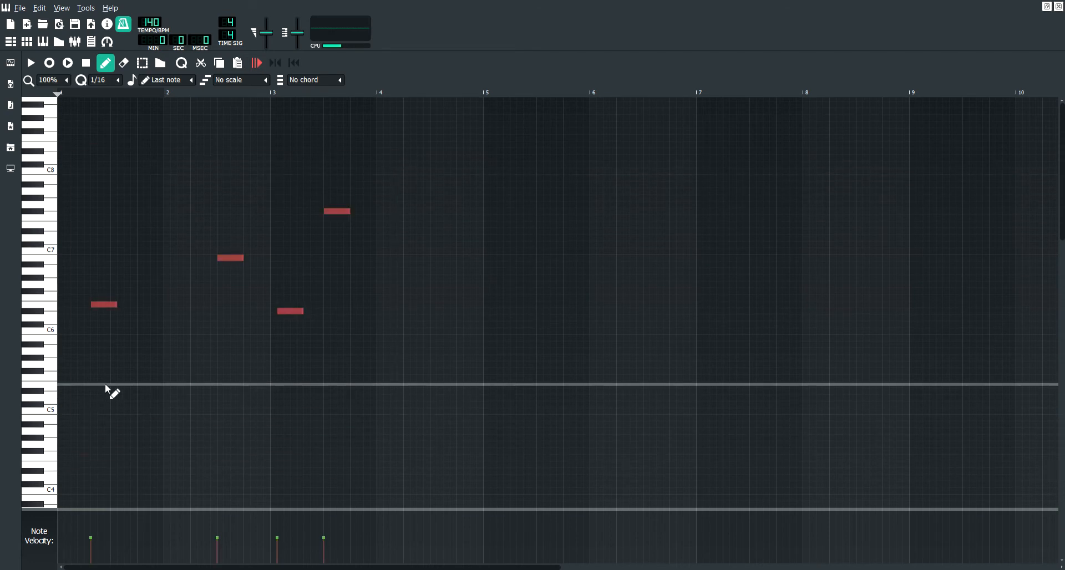
pyautogui.press('Delete')
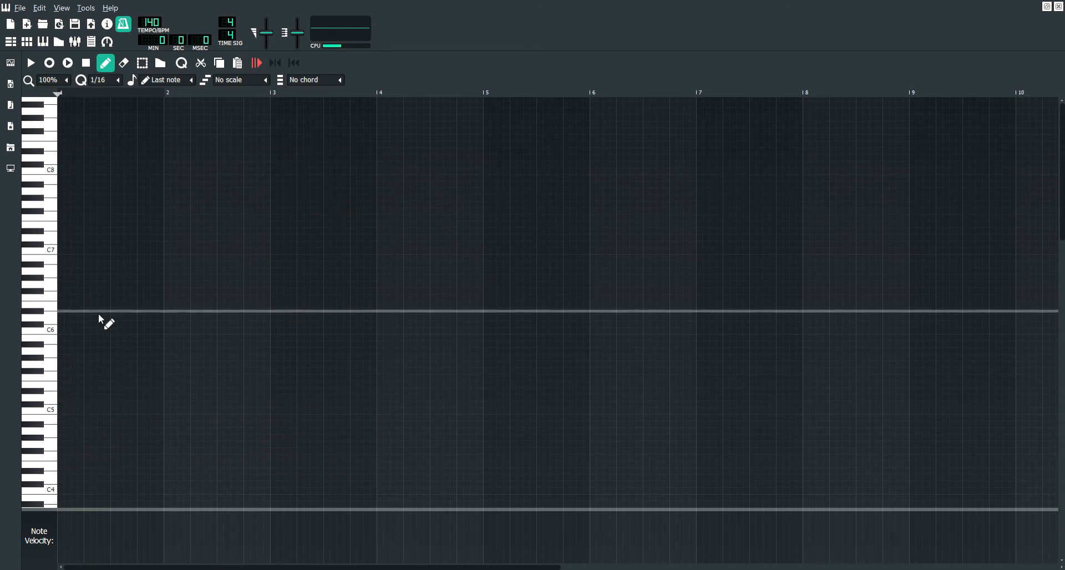
# Try three rising notes in bar 1 of the Sf2 Player pattern, and remove them one by one.
pyautogui.click(69, 319)
pyautogui.moveTo(78, 319); pyautogui.dragTo(69, 319)
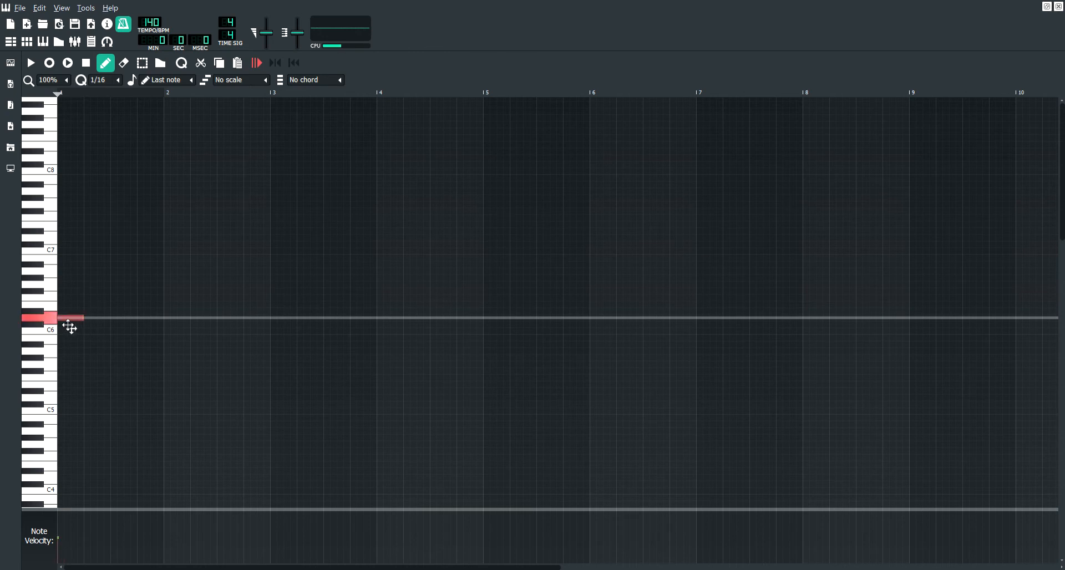
pyautogui.click(91, 299)
pyautogui.click(148, 238)
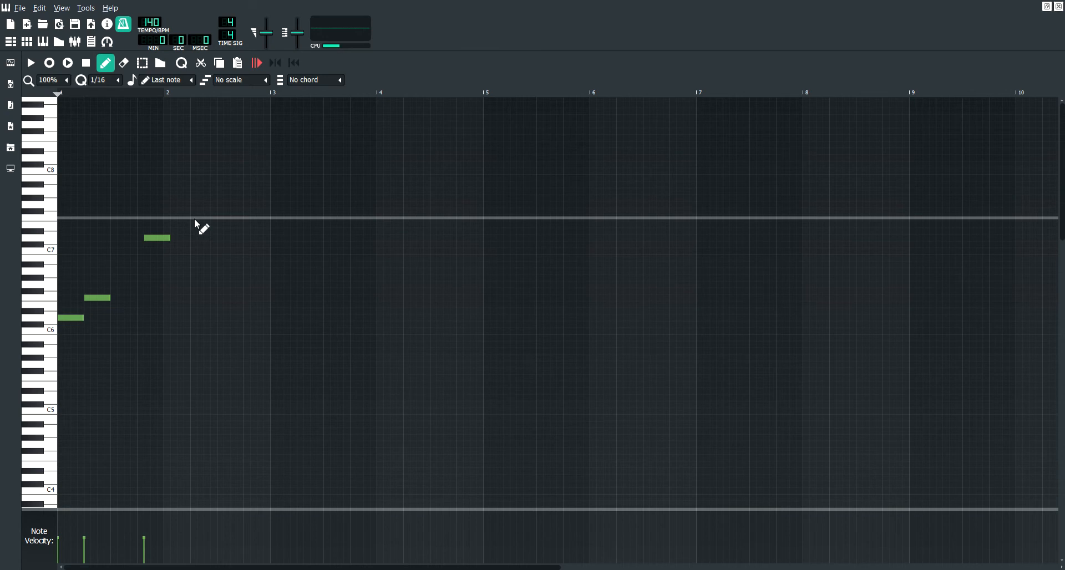
pyautogui.rightClick(157, 238)
pyautogui.rightClick(97, 298)
pyautogui.rightClick(71, 317)
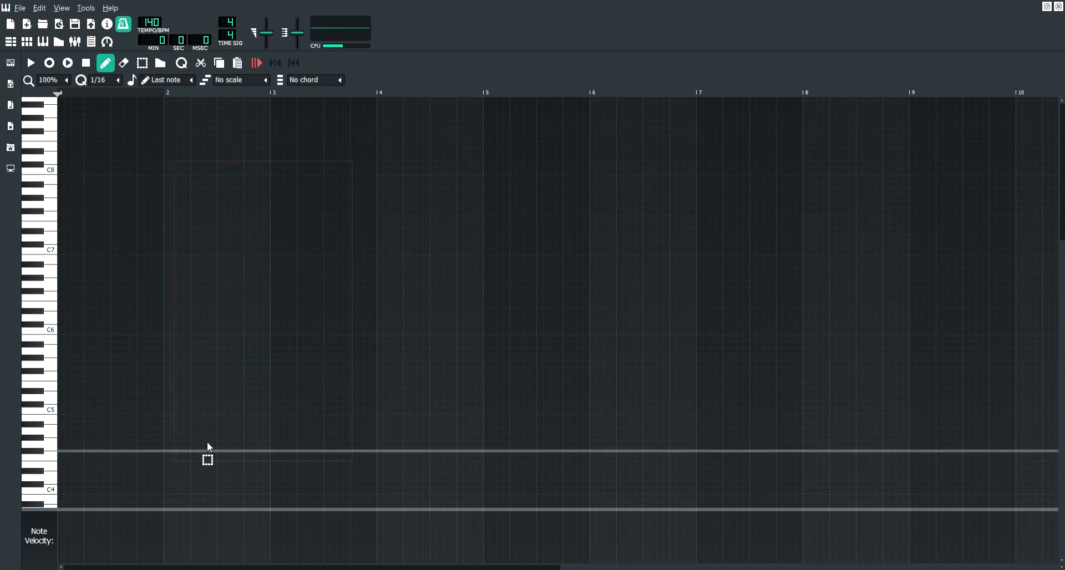
# Try eight scattered notes across bars 1 to 4 of the Sf2 Player pattern, delete them all at once and close the Piano-Roll.
pyautogui.click(132, 278)
pyautogui.click(245, 212)
pyautogui.click(258, 344)
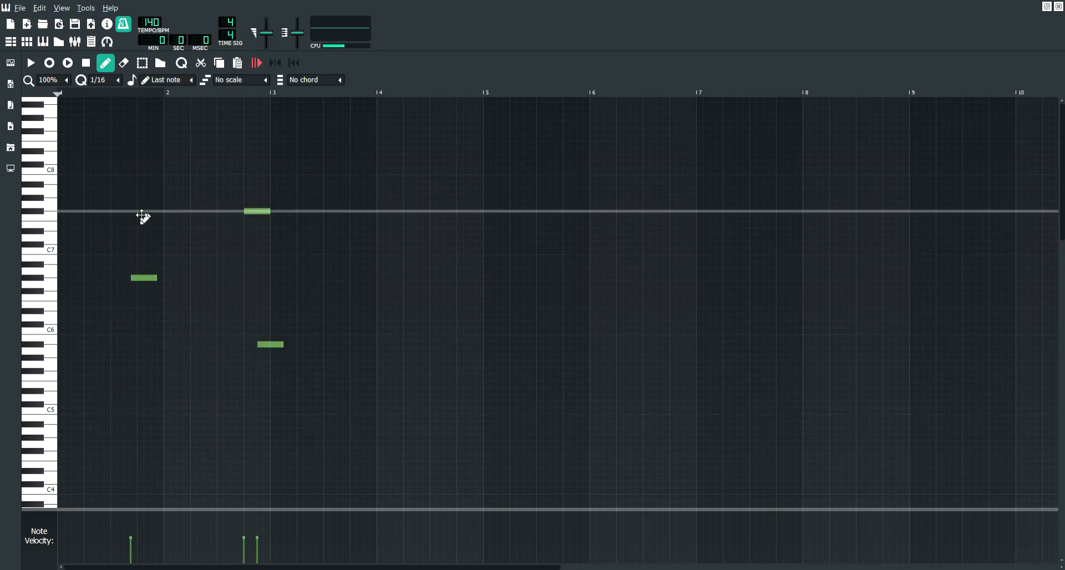
pyautogui.click(132, 211)
pyautogui.click(92, 357)
pyautogui.click(404, 265)
pyautogui.click(266, 244)
pyautogui.click(233, 298)
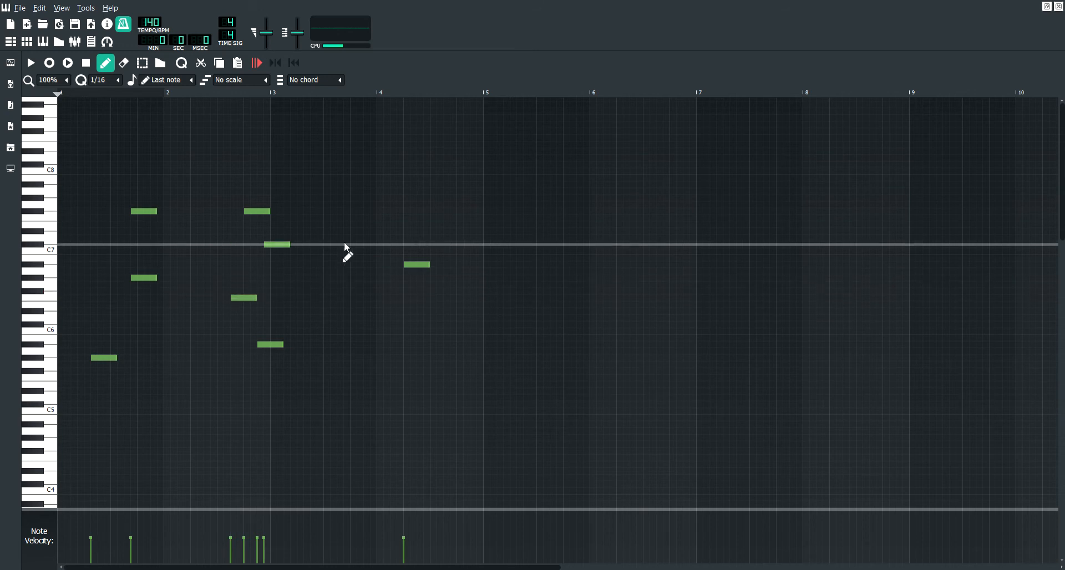
pyautogui.hotkey('ctrl', 'a')
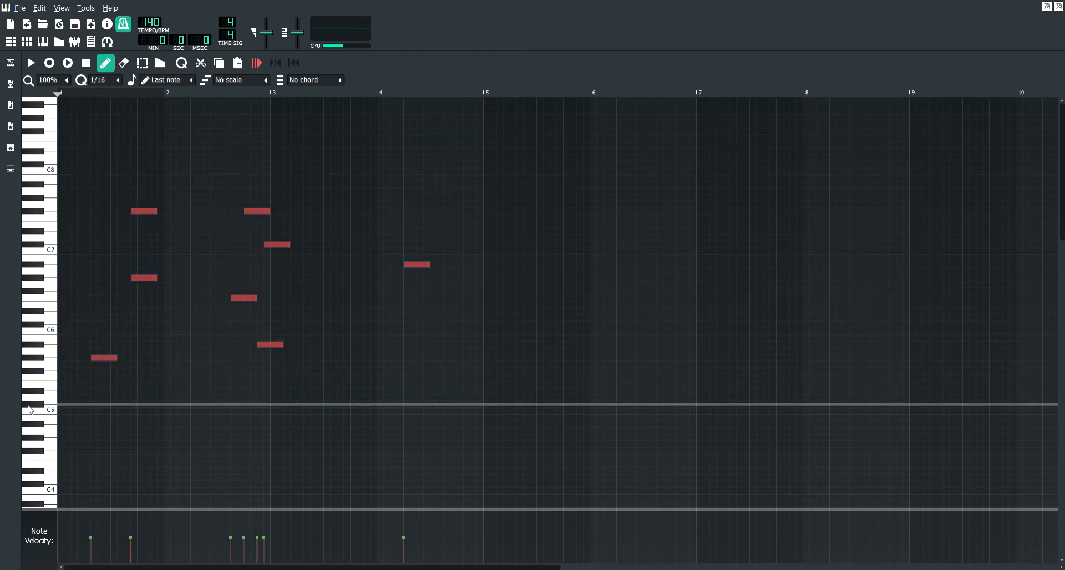
pyautogui.press('Delete')
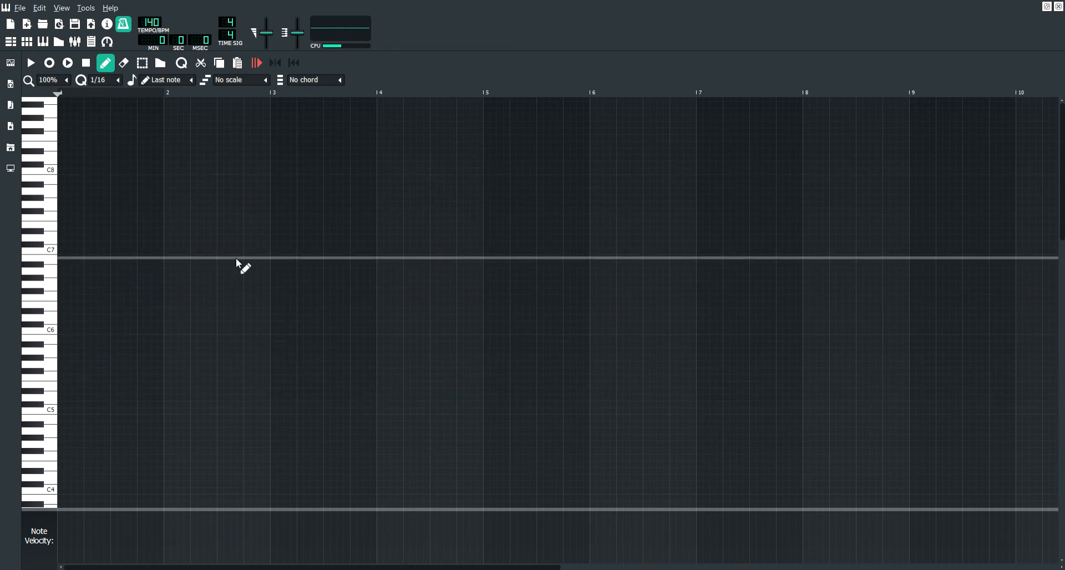
pyautogui.click(1057, 7)
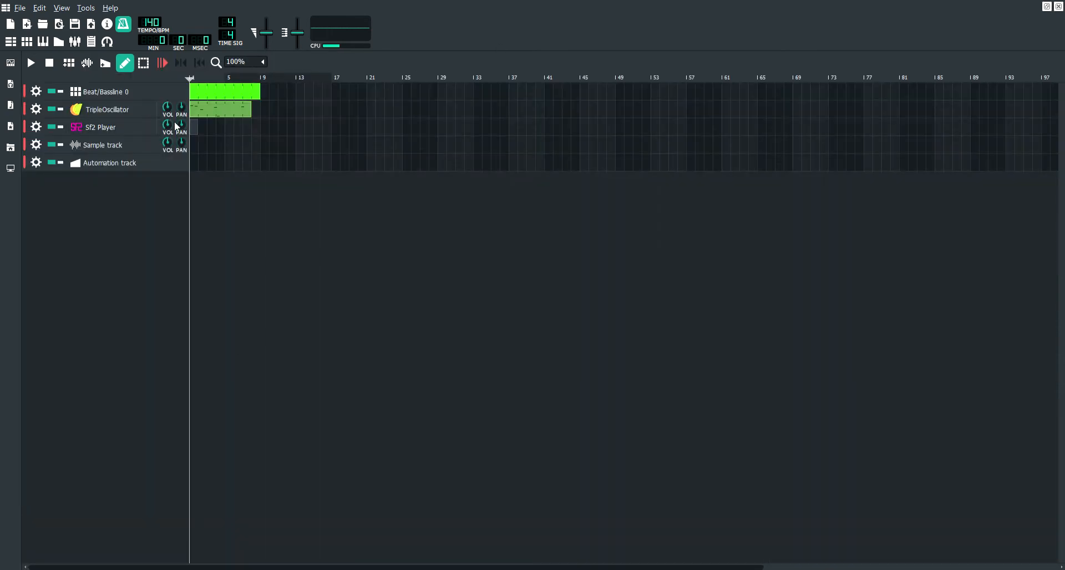
# Reopen the Sf2 Player pattern and show the Piano-Roll as a floating window over the Song-Editor.
pyautogui.doubleClick(195, 127)
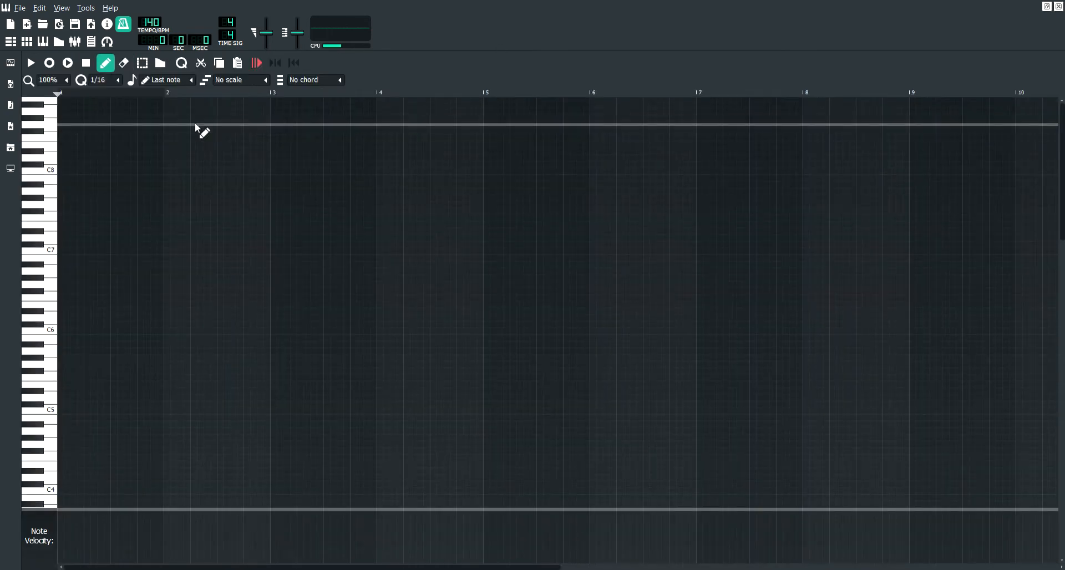
pyautogui.click(1047, 7)
pyautogui.moveTo(407, 61)
pyautogui.mouseDown()
pyautogui.moveTo(608, 145)
pyautogui.moveTo(622, 167)
pyautogui.moveTo(607, 121)
pyautogui.moveTo(541, 178)
pyautogui.moveTo(577, 158)
pyautogui.mouseUp()
pyautogui.click(707, 157)
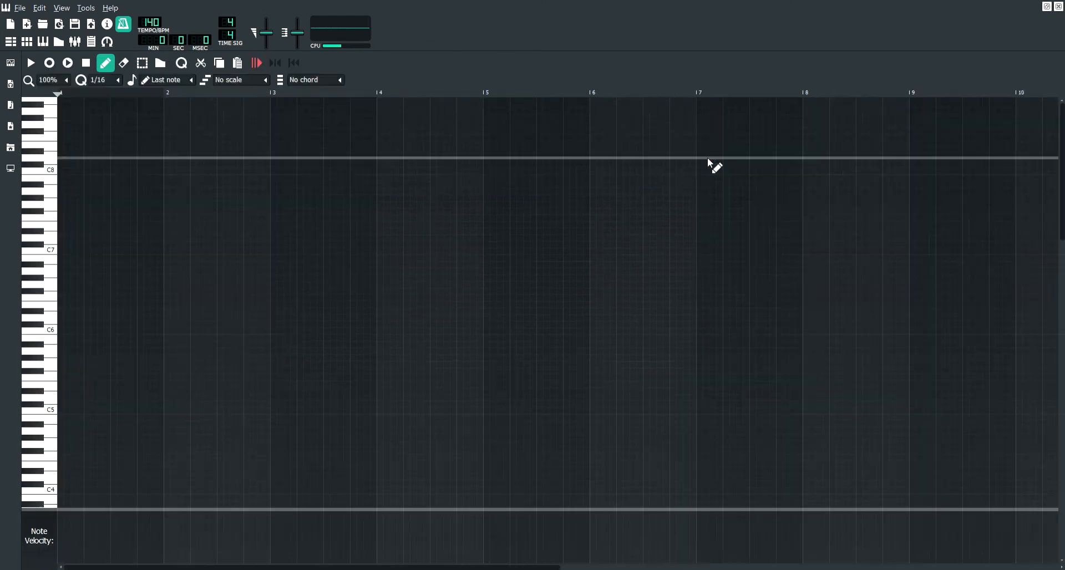
pyautogui.click(1046, 6)
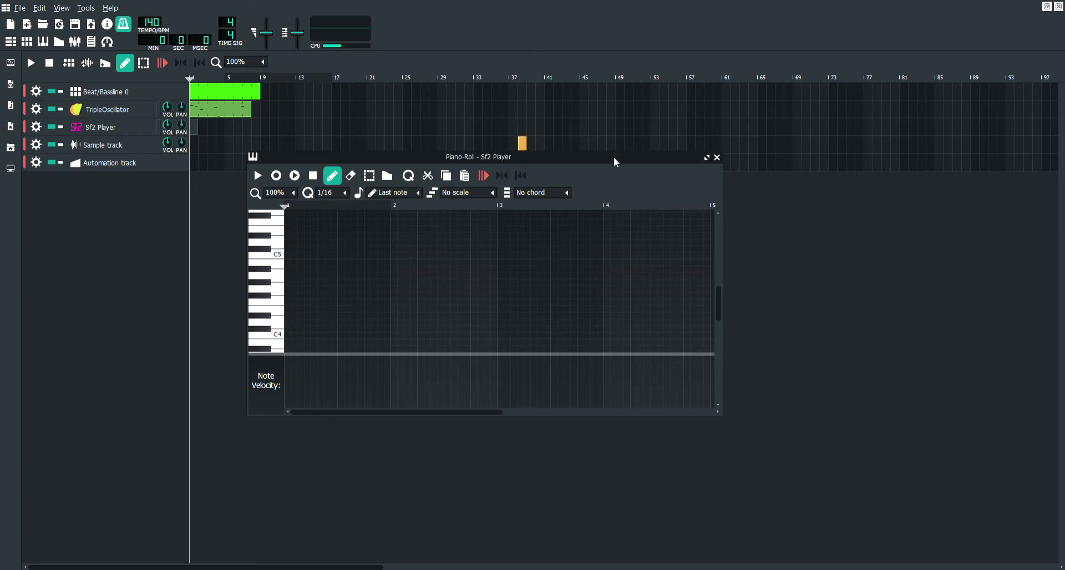
# Close and reopen the Song-Editor, leaving the floating Piano-Roll window closed.
pyautogui.press('F7')
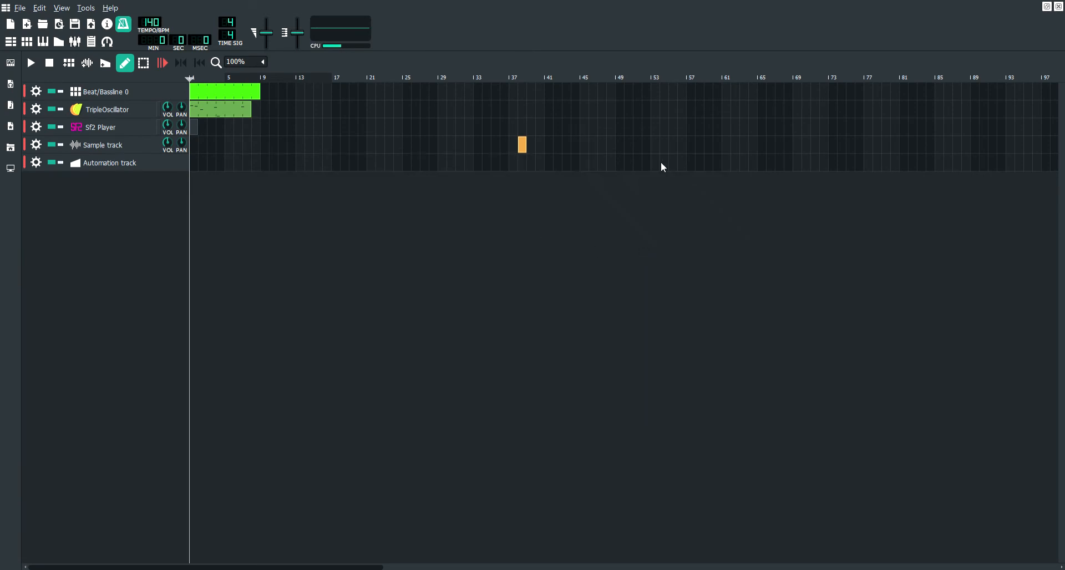
pyautogui.click(1058, 6)
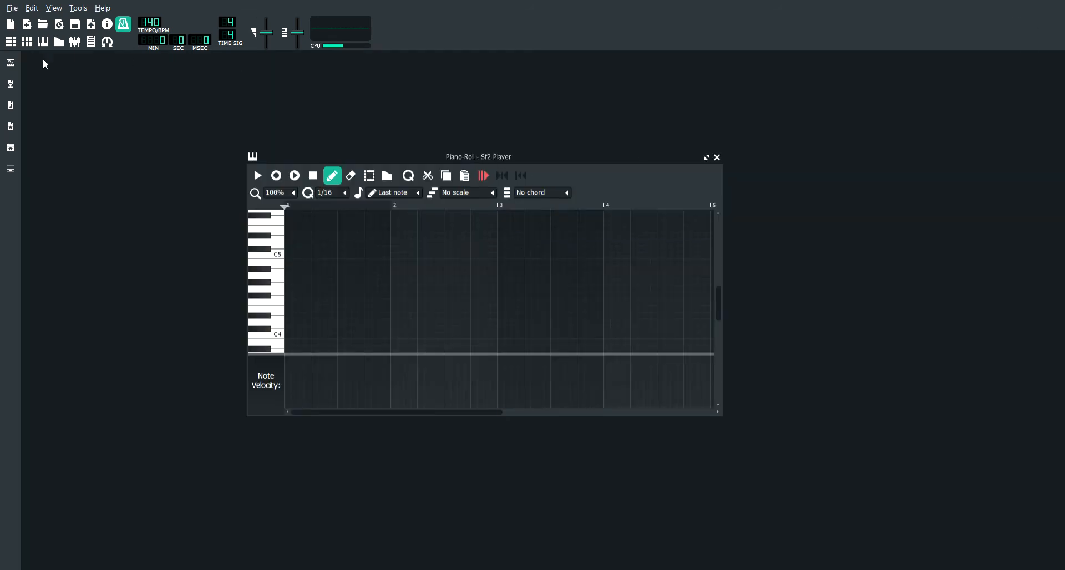
pyautogui.click(11, 41)
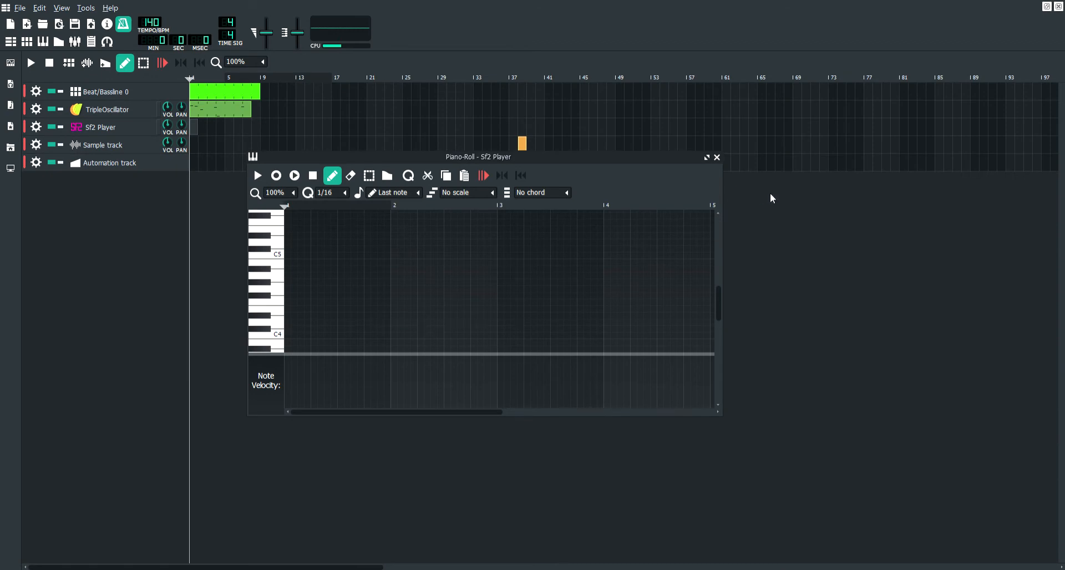
pyautogui.click(717, 157)
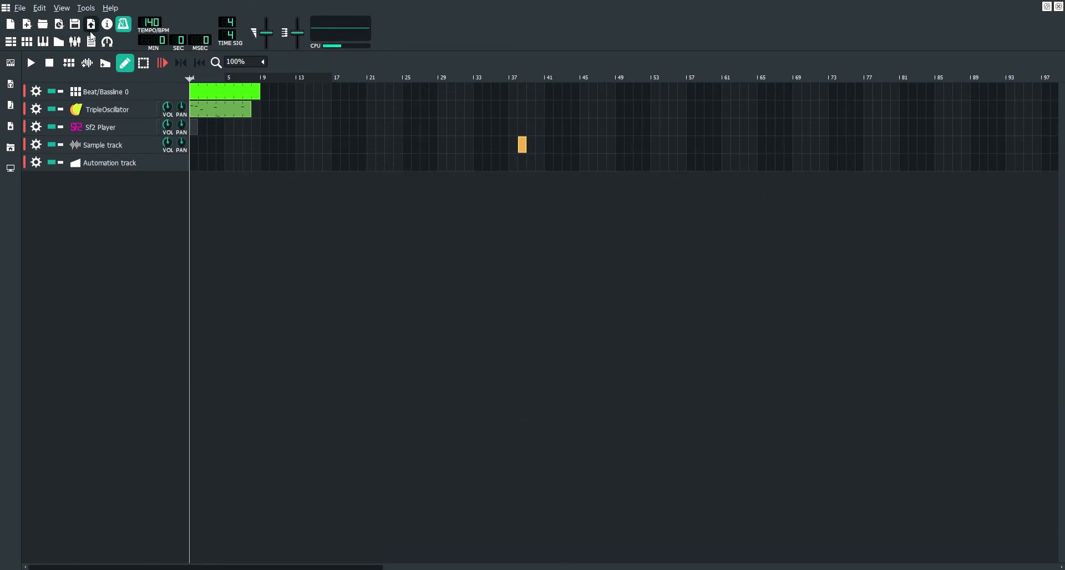
# Add a block about 10 bars long at bar 1 of the Automation track and open it in the Automation Editor.
pyautogui.click(58, 41)
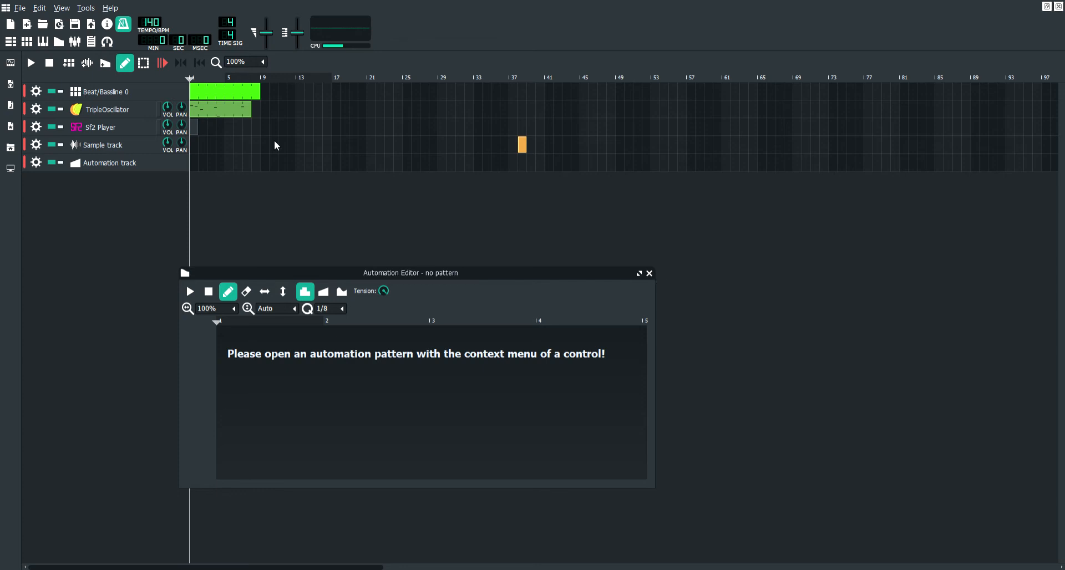
pyautogui.click(194, 164)
pyautogui.moveTo(195, 169); pyautogui.dragTo(283, 175)
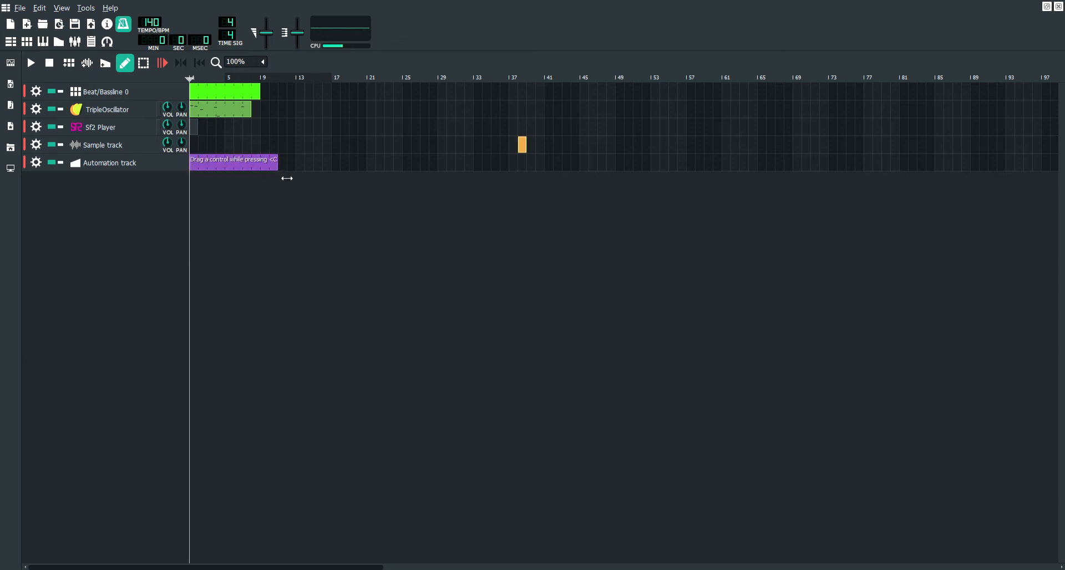
pyautogui.doubleClick(241, 170)
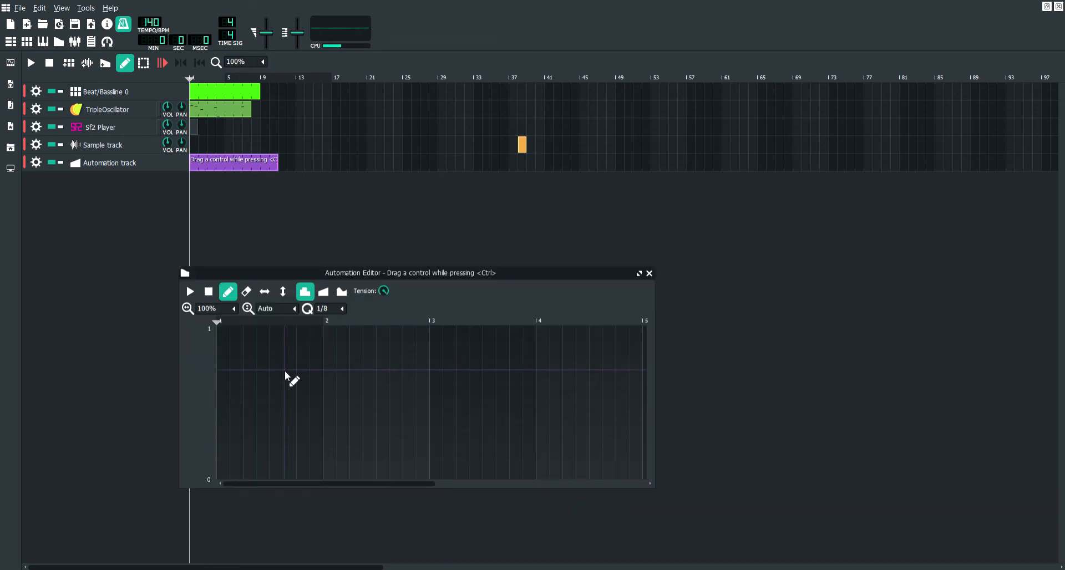
# Place seven automation points at varying heights across bars 1 to 4 and smooth the steps into a continuous curve.
pyautogui.click(363, 390)
pyautogui.click(269, 449)
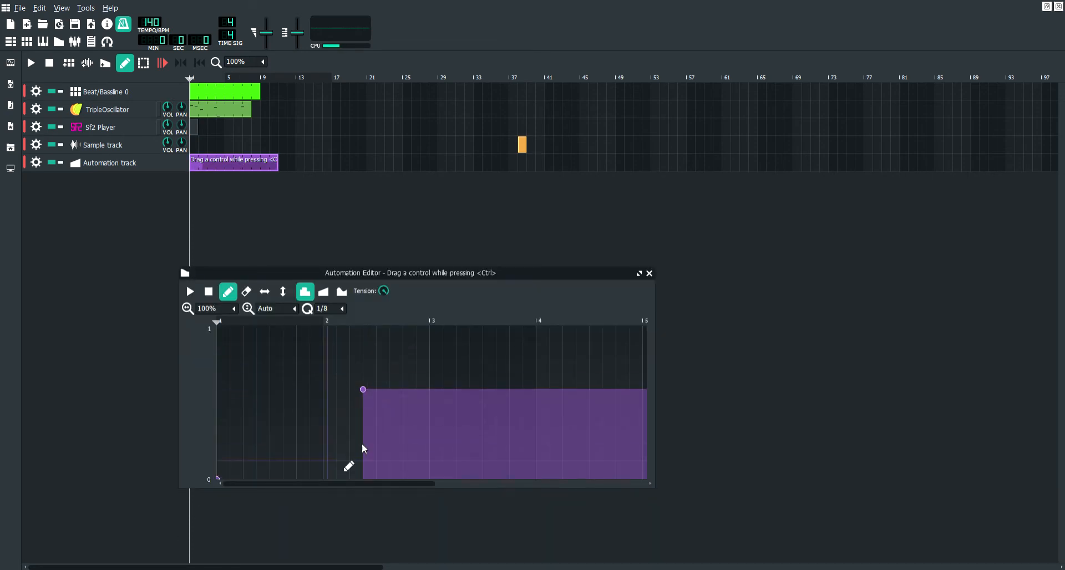
pyautogui.click(496, 396)
pyautogui.click(416, 439)
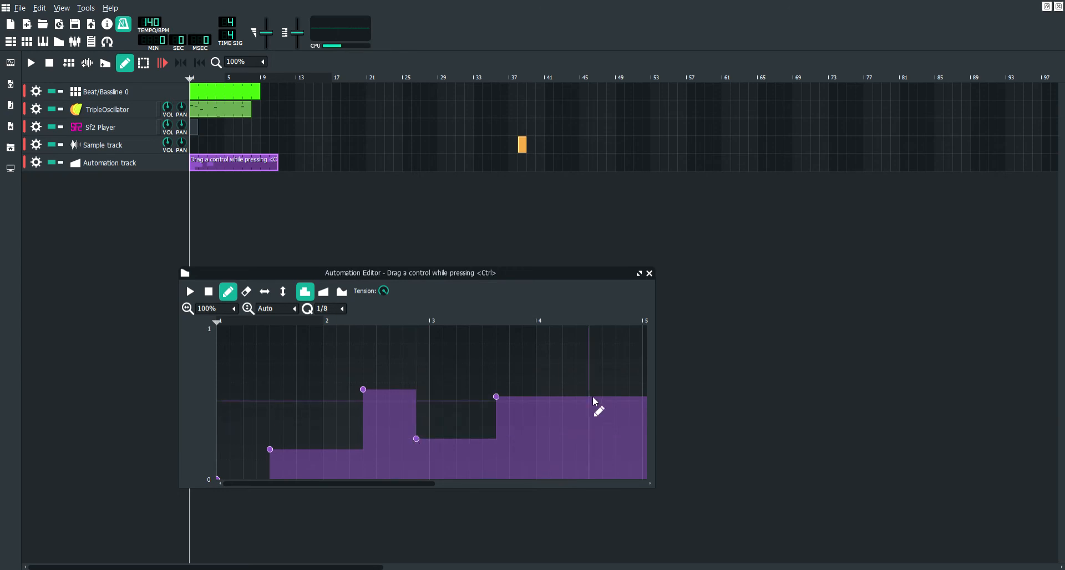
pyautogui.click(629, 326)
pyautogui.click(562, 360)
pyautogui.click(615, 450)
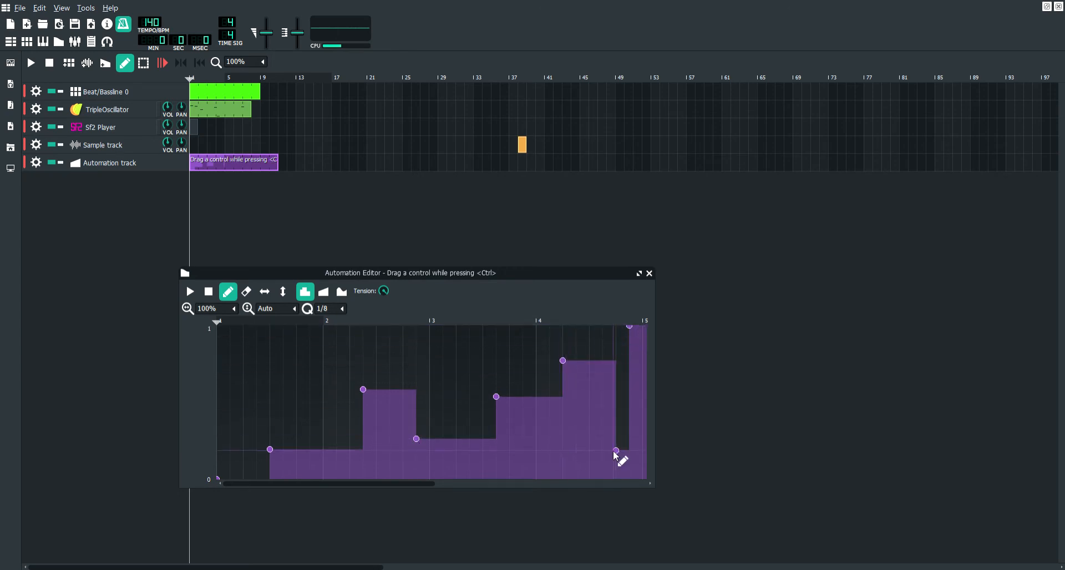
pyautogui.click(341, 292)
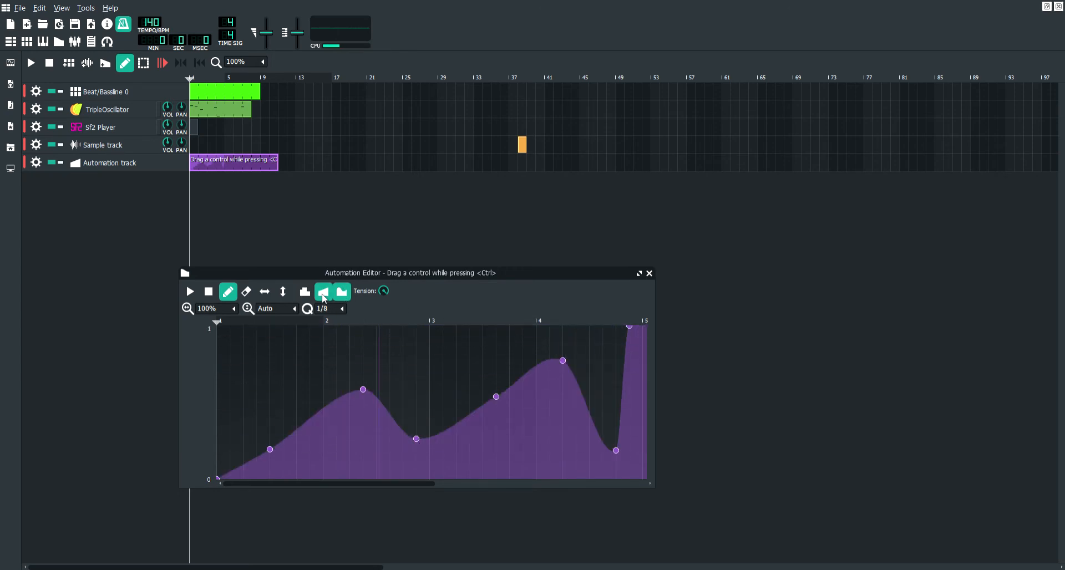
# Try the linear and stepped progressions on the automation curve, then return it to the smooth progression.
pyautogui.click(323, 292)
pyautogui.click(309, 295)
pyautogui.click(342, 292)
# Examine the automation block's curve enlarged in the Song-Editor and in the Automation Editor, then close that editor.
pyautogui.click(214, 176)
pyautogui.scroll(4, 215, 176)
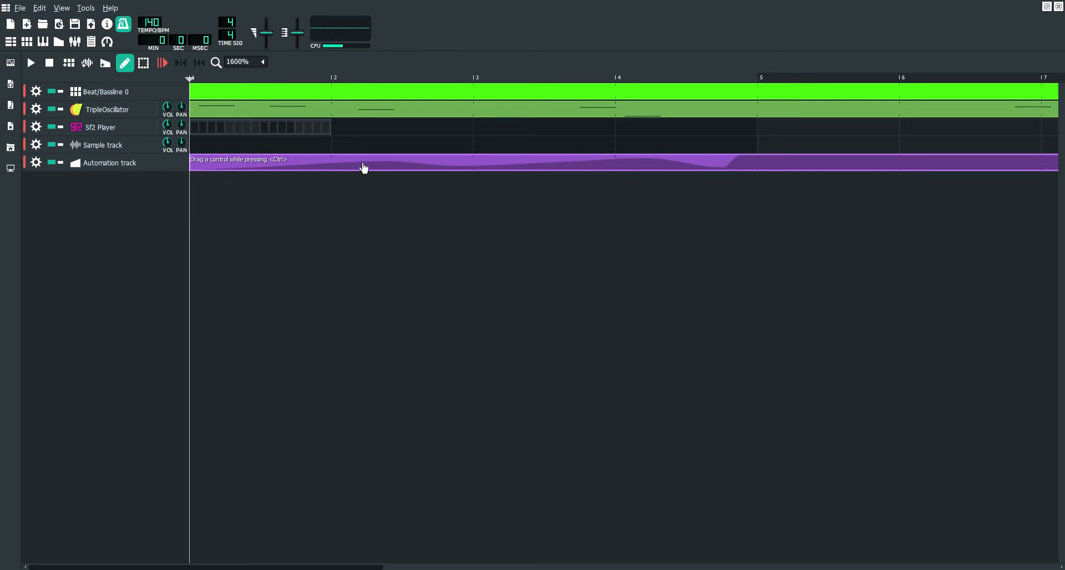
pyautogui.doubleClick(323, 166)
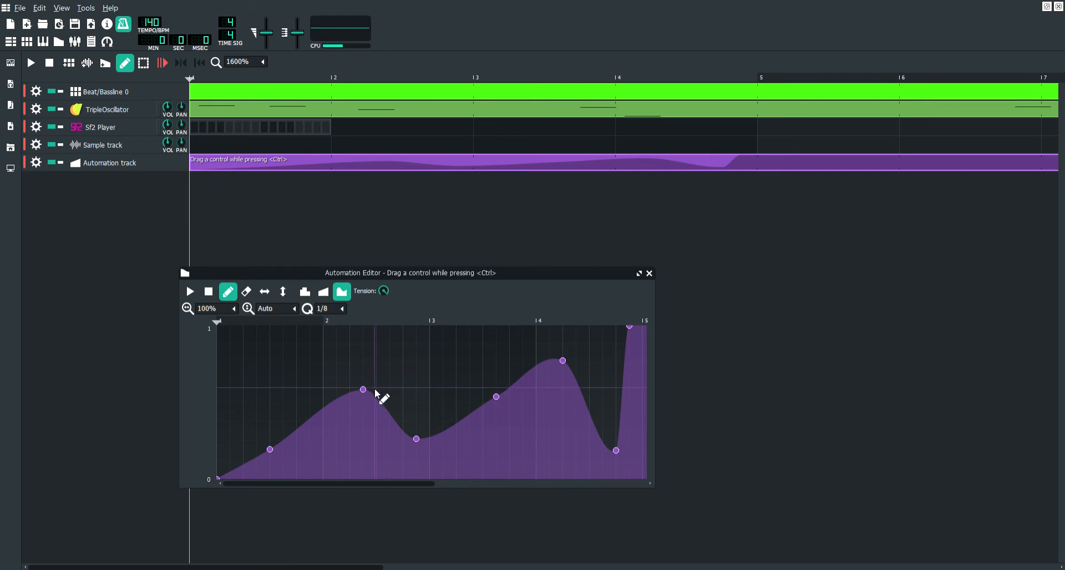
pyautogui.click(649, 273)
pyautogui.keyDown('ctrl'); pyautogui.scroll(-3, 331, 250); pyautogui.keyUp('ctrl')
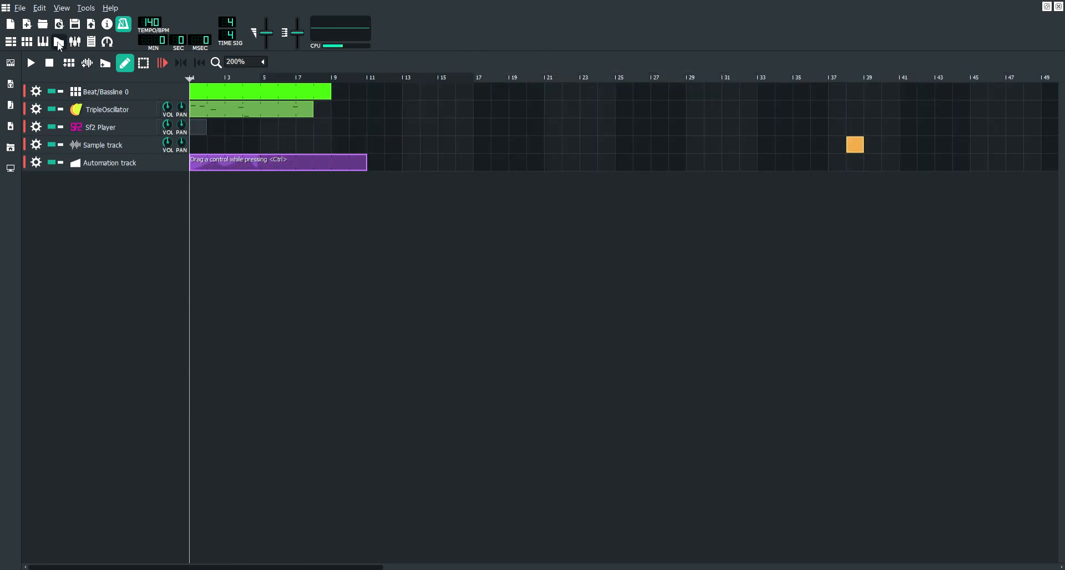
# Show the FX-Mixer and place it as a floating window below the Song-Editor tracks.
pyautogui.click(60, 42)
pyautogui.click(60, 42)
pyautogui.click(74, 41)
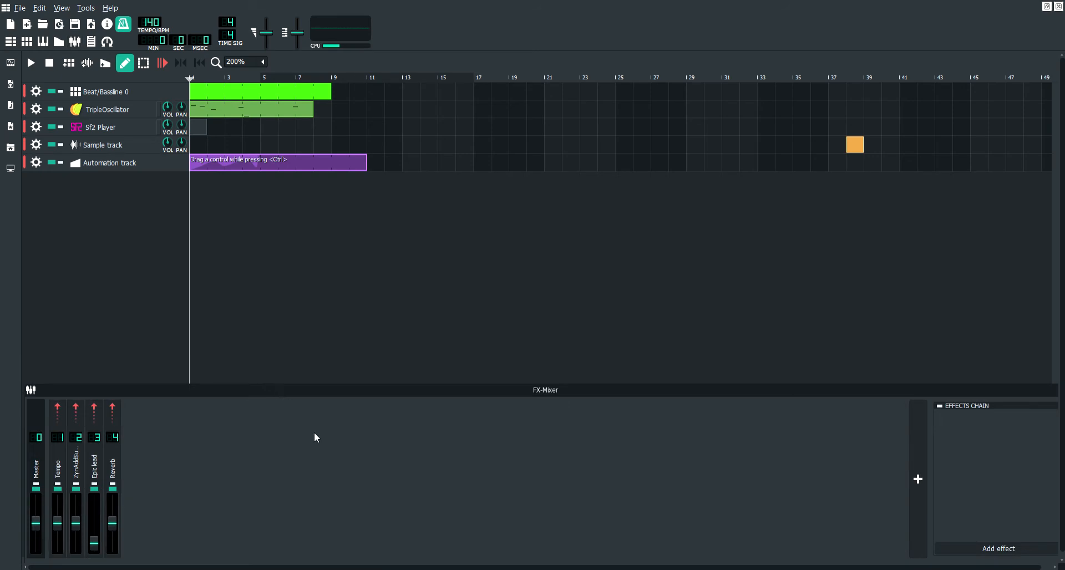
pyautogui.moveTo(1005, 394); pyautogui.dragTo(775, 402)
pyautogui.moveTo(699, 386); pyautogui.dragTo(879, 371)
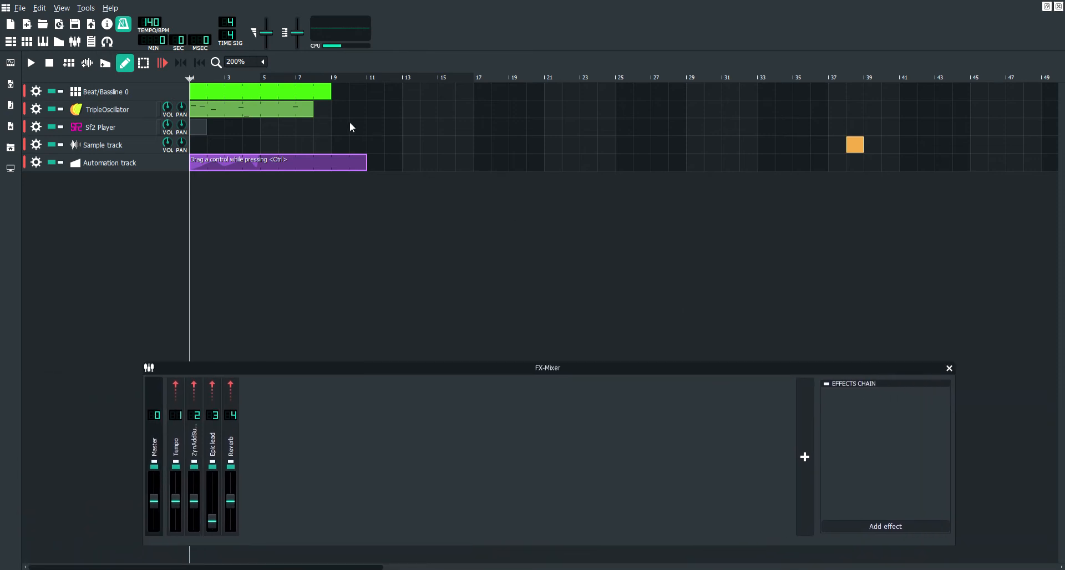
# View the TripleOscillator's effects chain, then assign the track to its own new mixer channel 5 and select that channel.
pyautogui.click(36, 109)
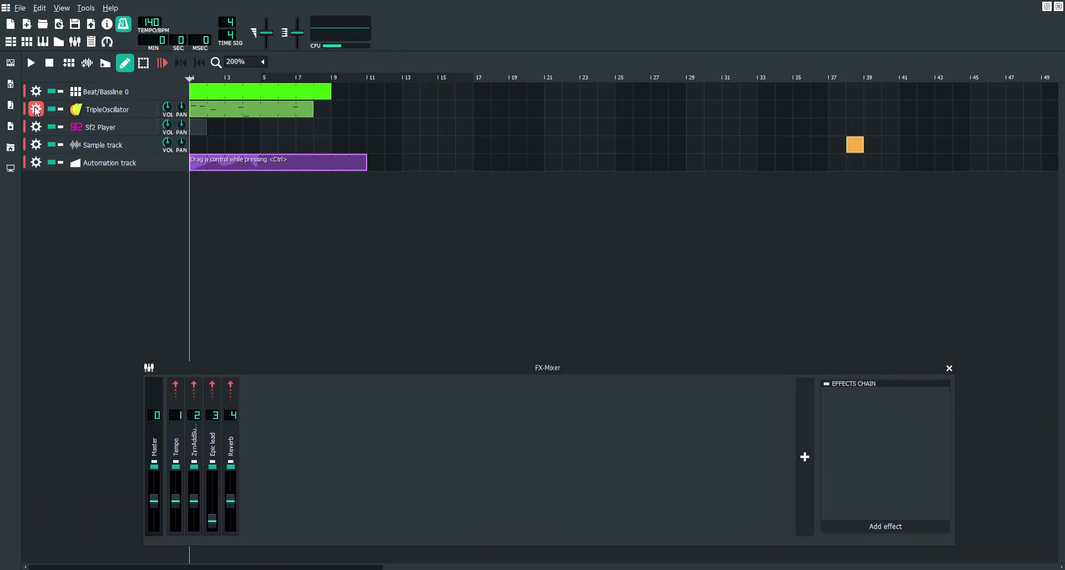
pyautogui.click(111, 109)
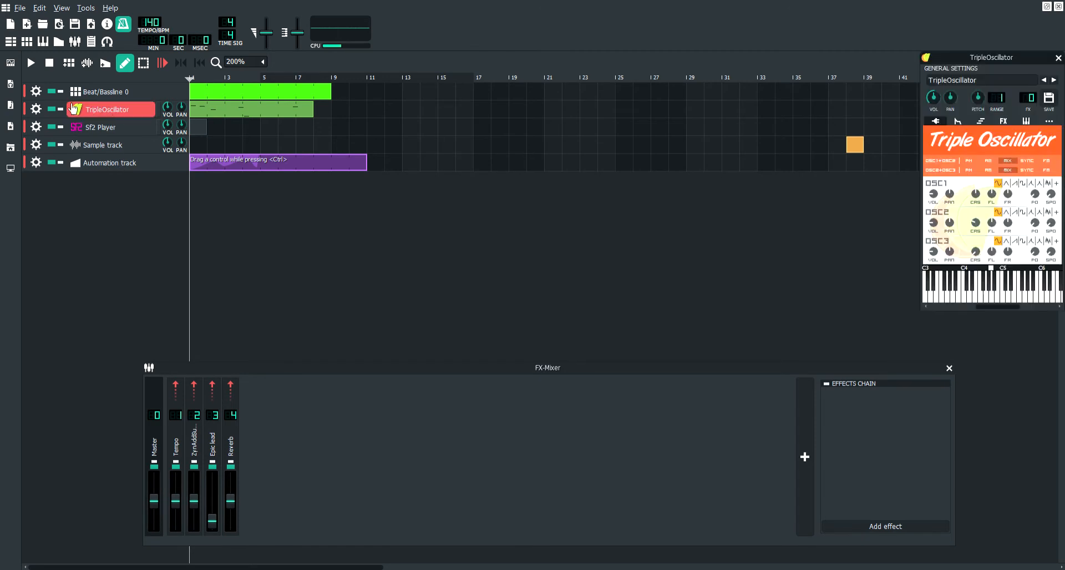
pyautogui.click(1058, 57)
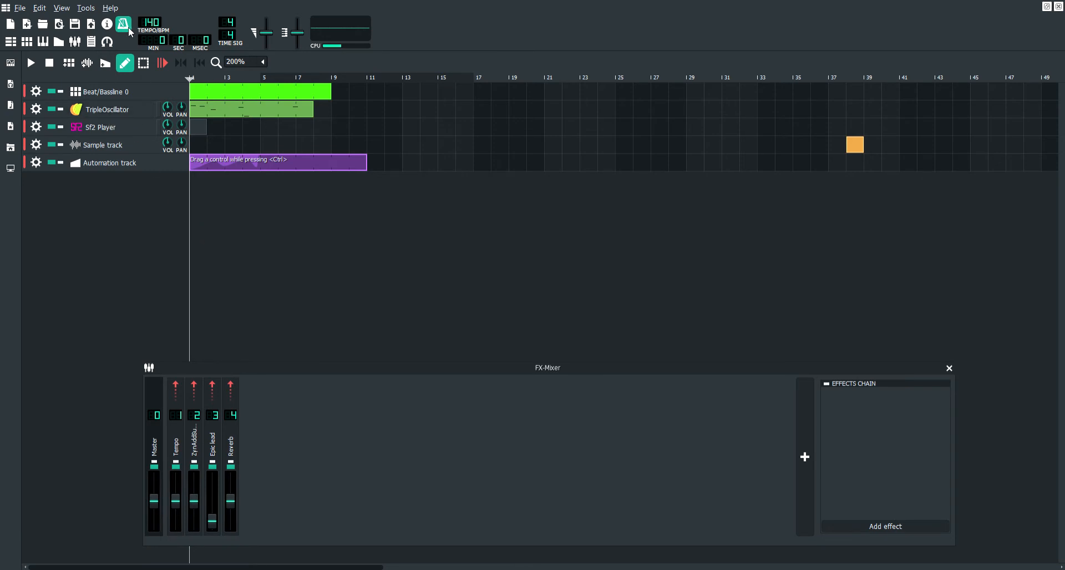
pyautogui.click(111, 111)
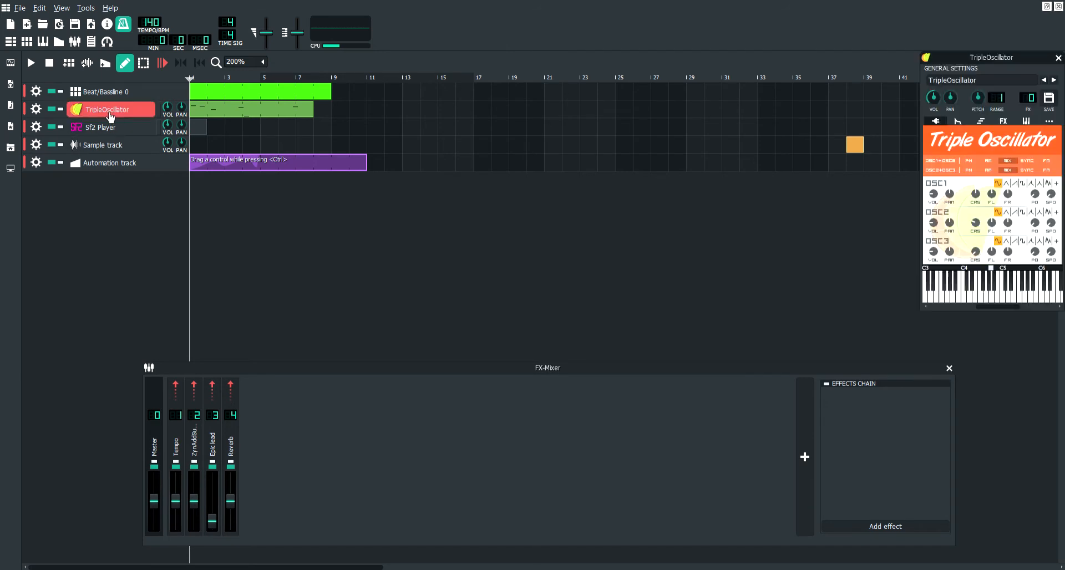
pyautogui.click(1005, 122)
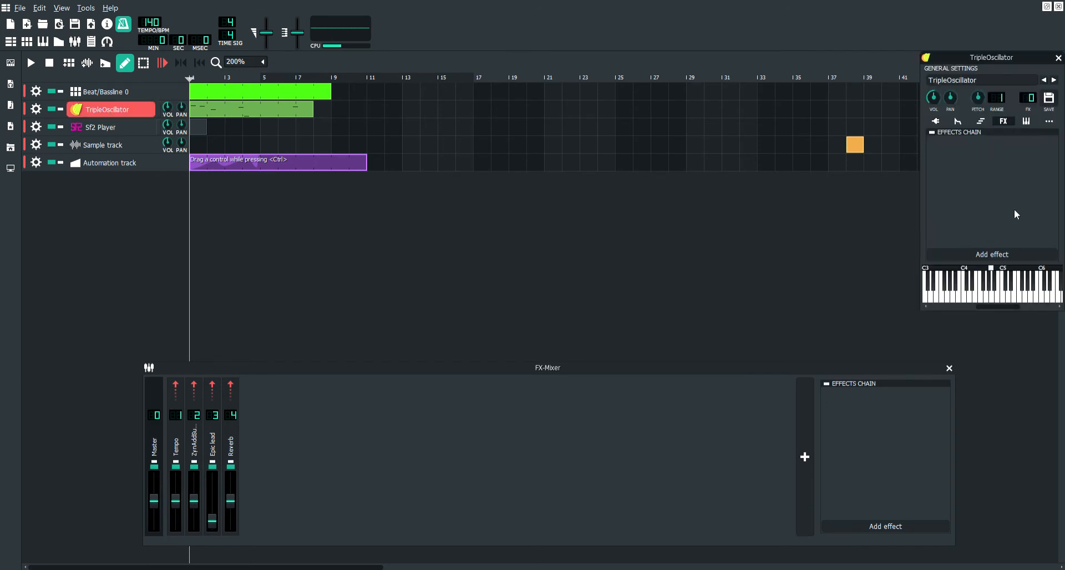
pyautogui.click(1058, 57)
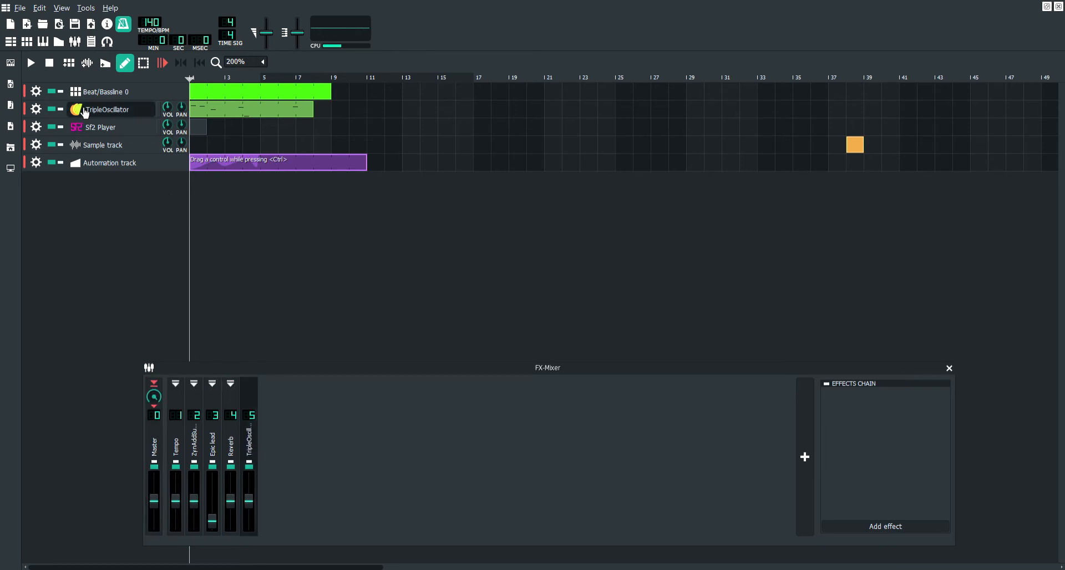
pyautogui.click(252, 438)
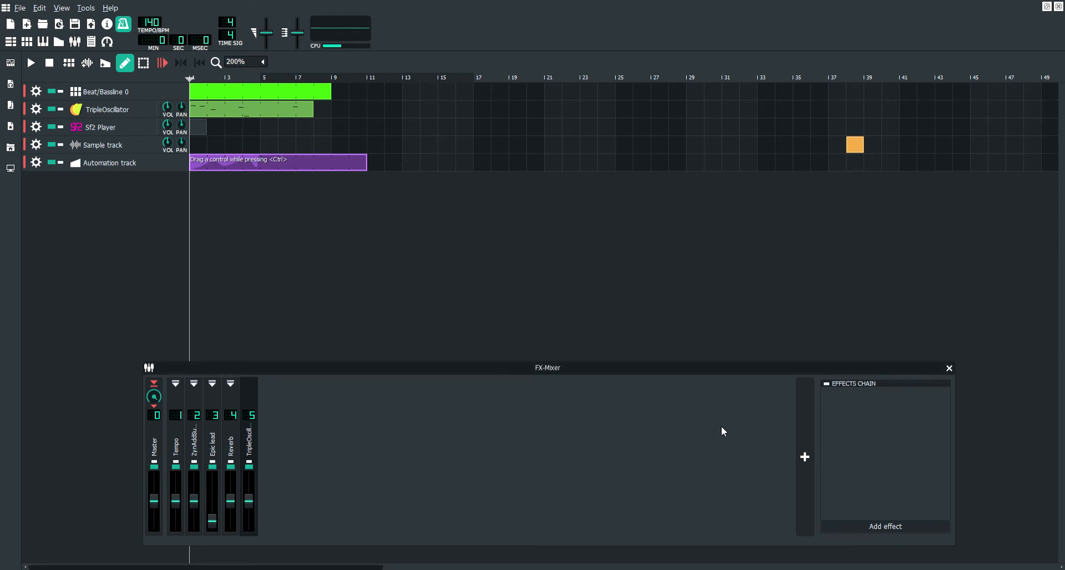
# Add eight empty channels, FX 6 to FX 13, to the FX-Mixer.
pyautogui.click(805, 456)
pyautogui.click(805, 457)
pyautogui.click(805, 456)
pyautogui.click(804, 457)
pyautogui.click(805, 457)
pyautogui.click(805, 456)
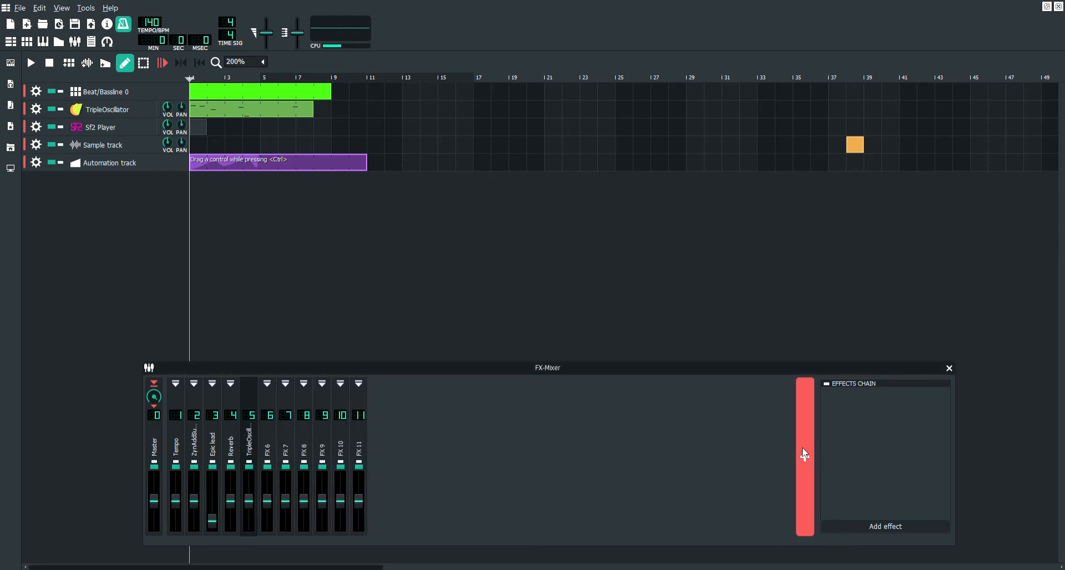
pyautogui.click(804, 457)
pyautogui.click(805, 457)
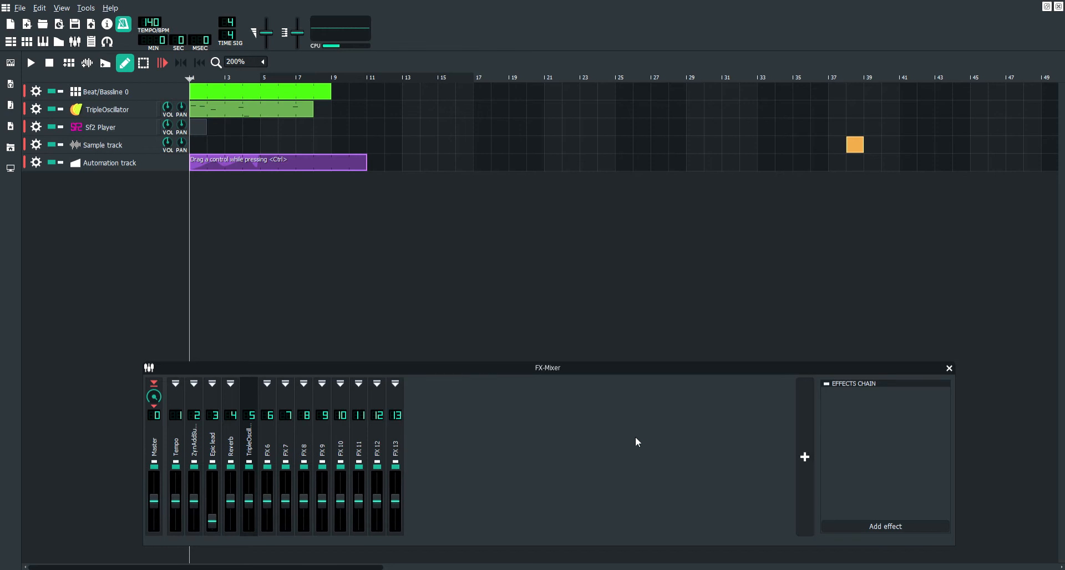
# Remove C* Plate2x2 from the Reverb channel's effects chain, keeping ReverbSC, and close the ReverbSC controls.
pyautogui.click(238, 444)
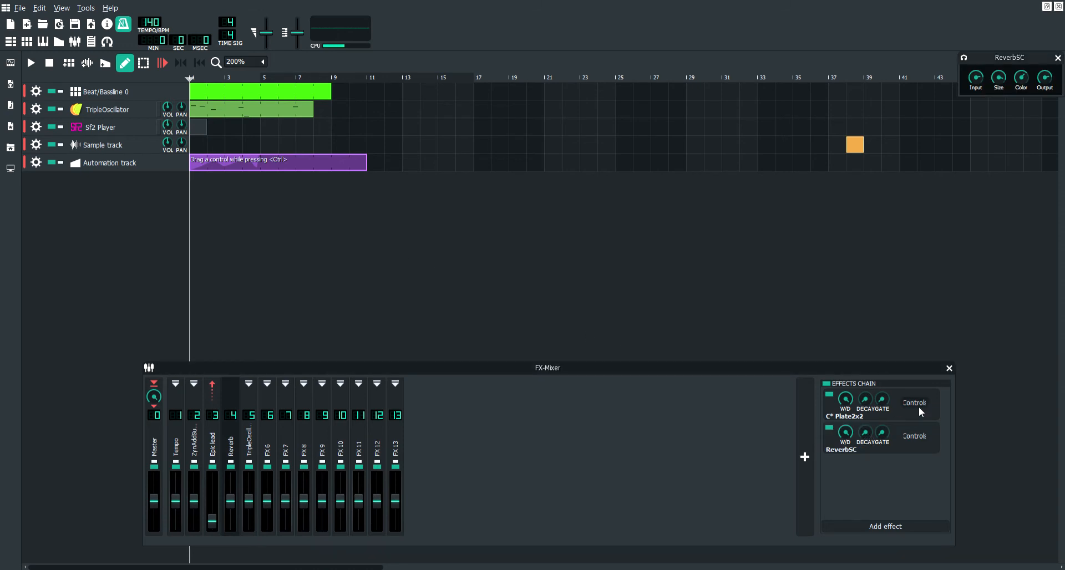
pyautogui.click(961, 478)
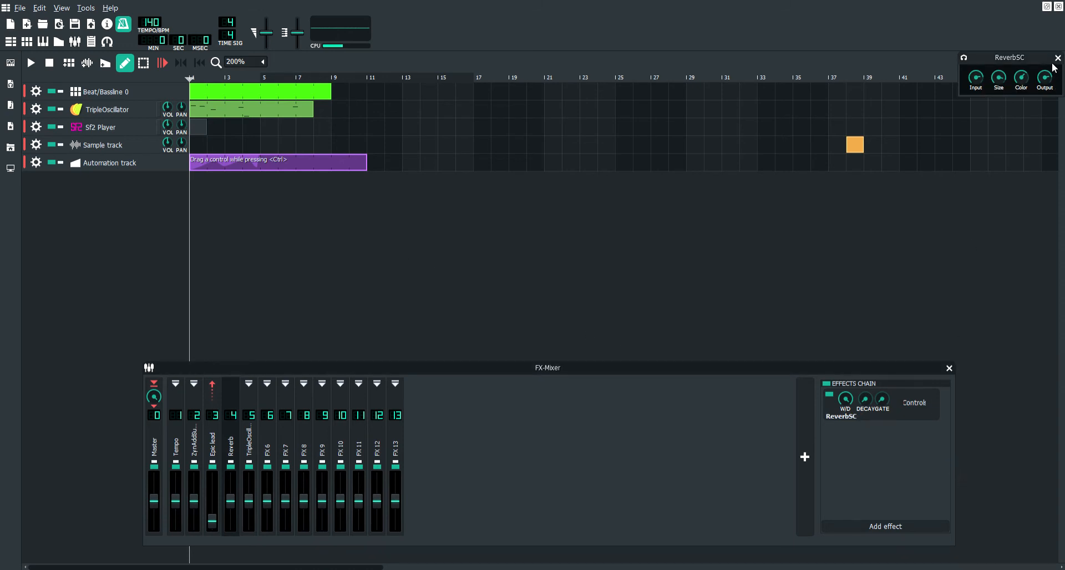
pyautogui.moveTo(1052, 63); pyautogui.dragTo(795, 214)
pyautogui.click(800, 208)
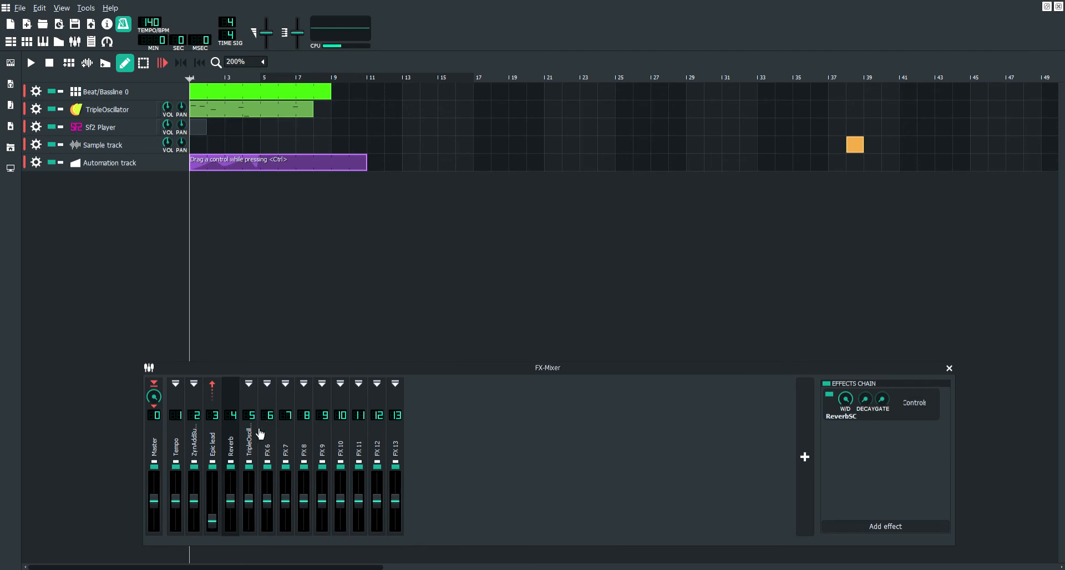
# Send the TripleOscillator mixer channel to the Reverb channel, with the FX-Mixer window moved further up.
pyautogui.click(257, 446)
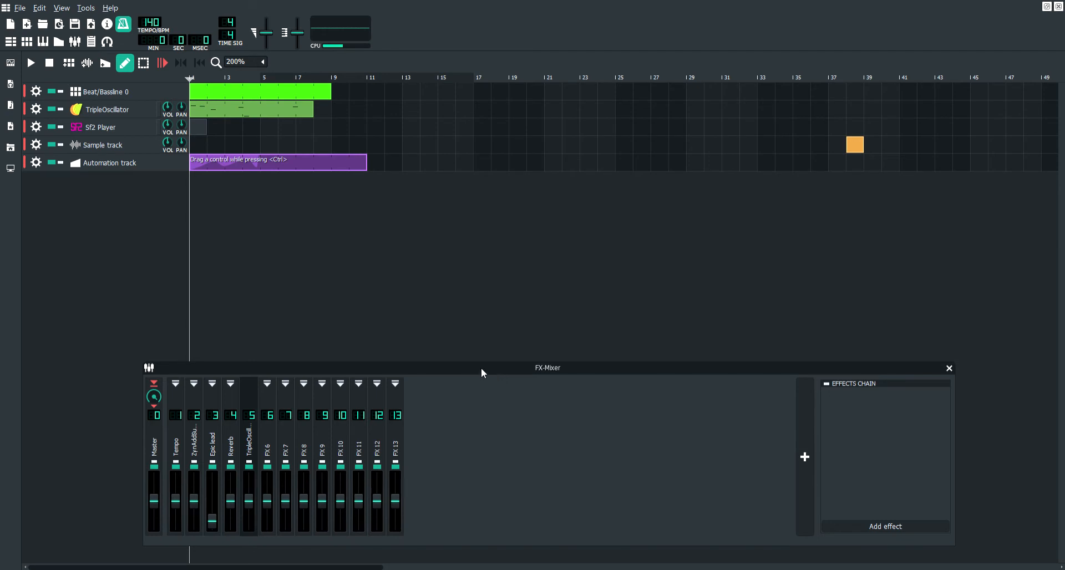
pyautogui.moveTo(697, 371); pyautogui.dragTo(671, 317)
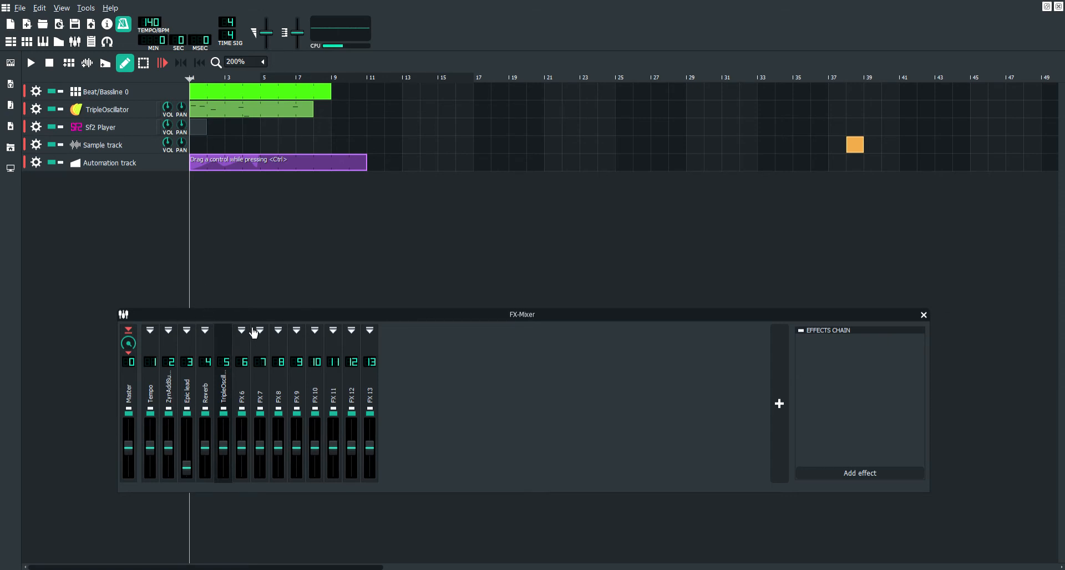
pyautogui.click(206, 331)
# Open the TripleOscillator's window, audition notes on its keyboard and look at its envelope settings.
pyautogui.click(118, 110)
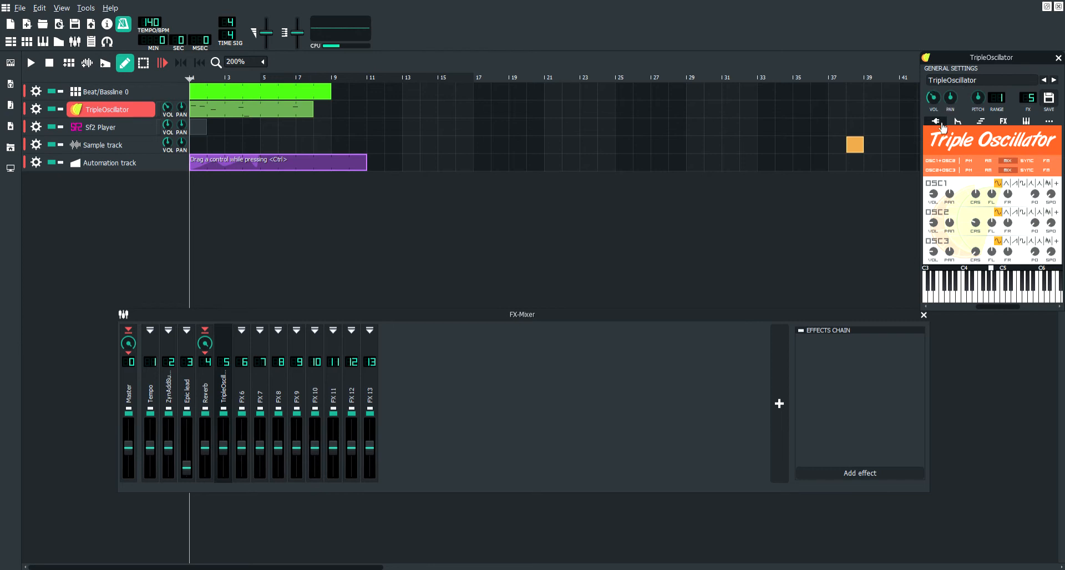
pyautogui.click(993, 300)
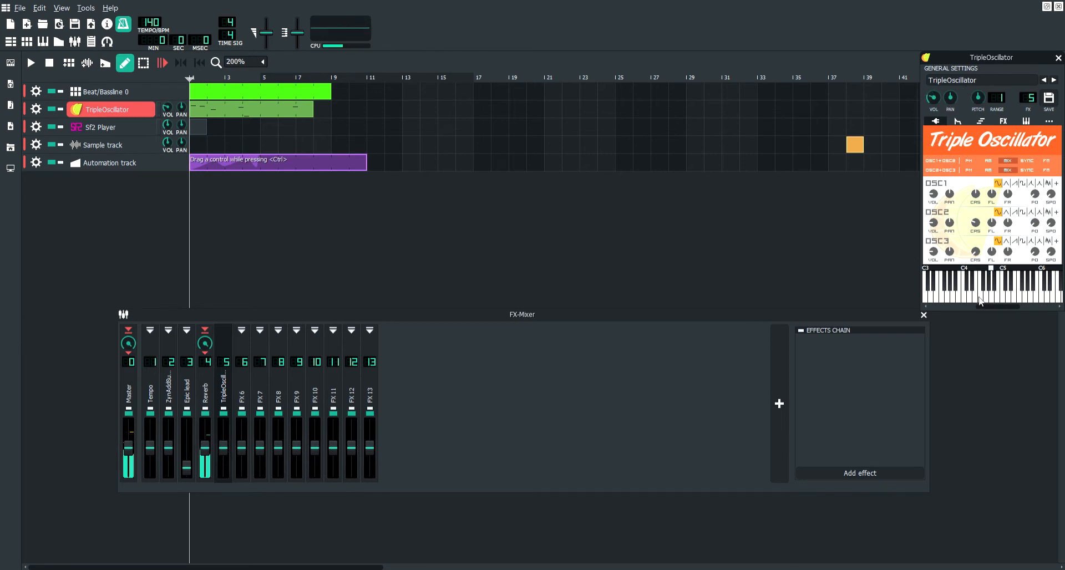
pyautogui.click(958, 121)
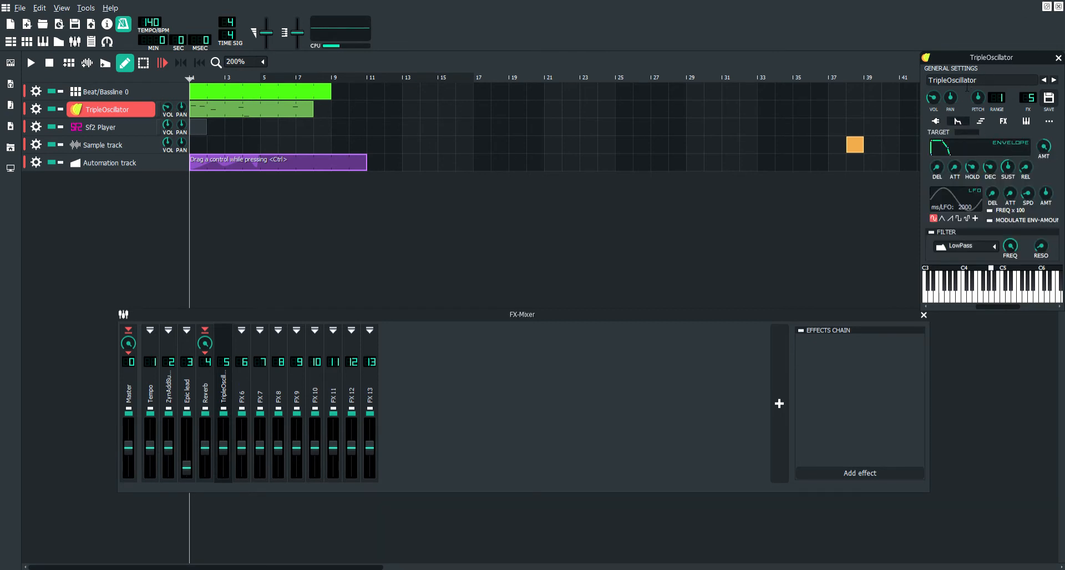
pyautogui.click(938, 121)
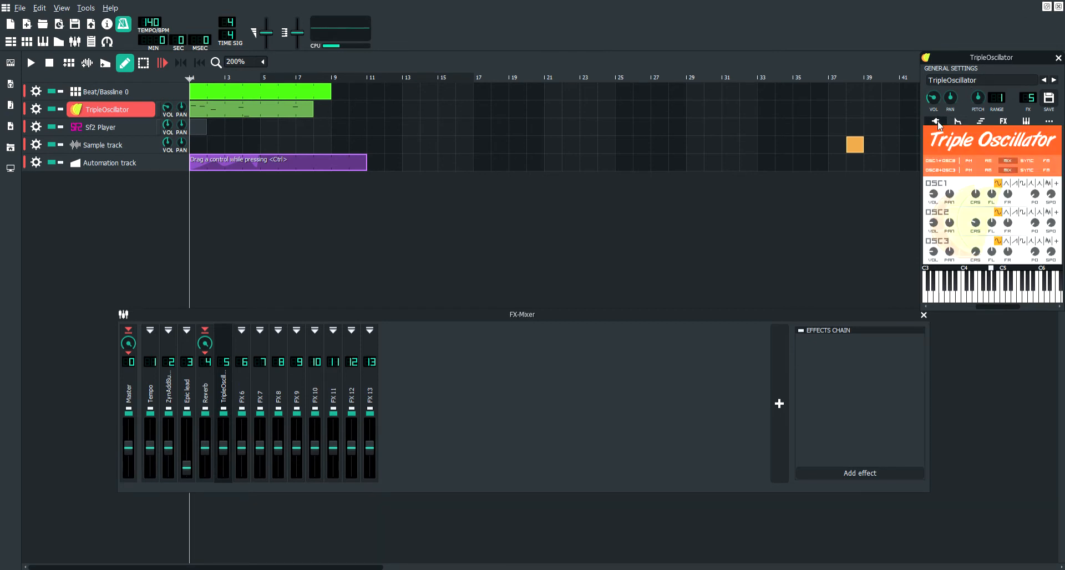
pyautogui.click(1036, 299)
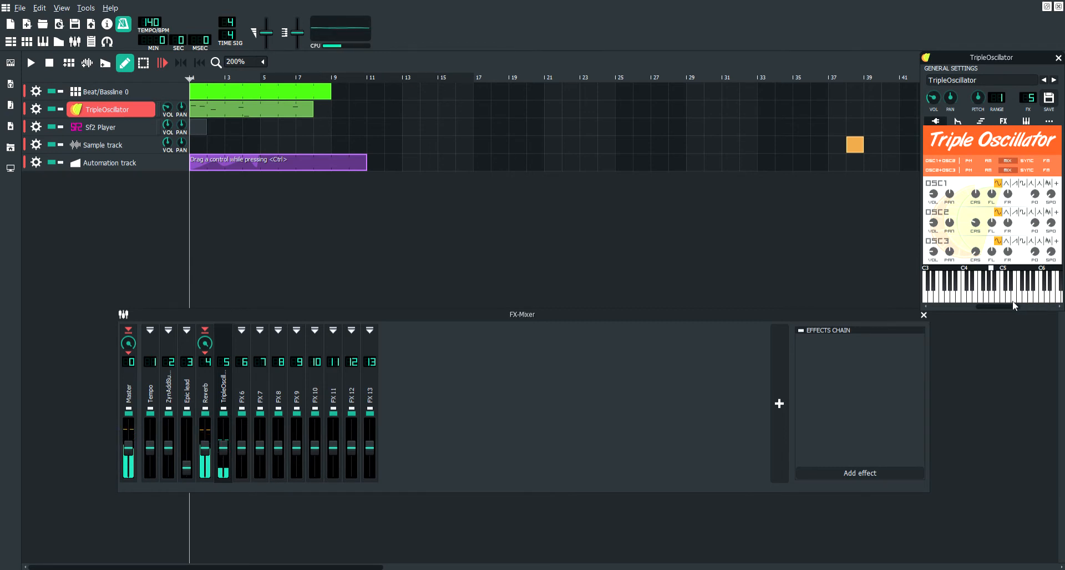
# Compare TripleOscillator notes with the Reverb channel muted and unmuted, leaving the channel unmuted.
pyautogui.click(995, 301)
pyautogui.click(966, 300)
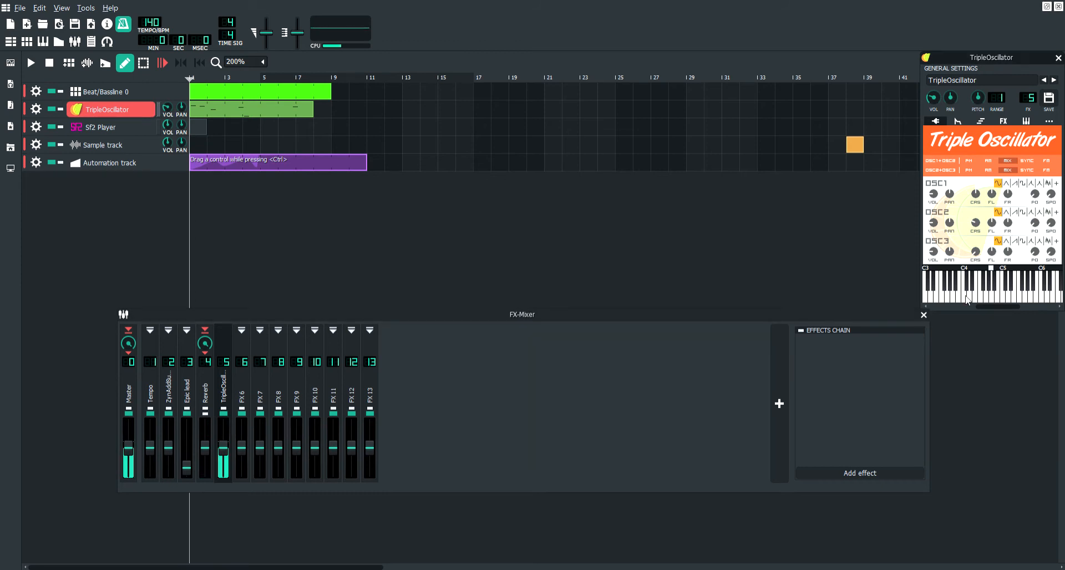
pyautogui.click(1051, 300)
pyautogui.click(1001, 300)
pyautogui.click(207, 414)
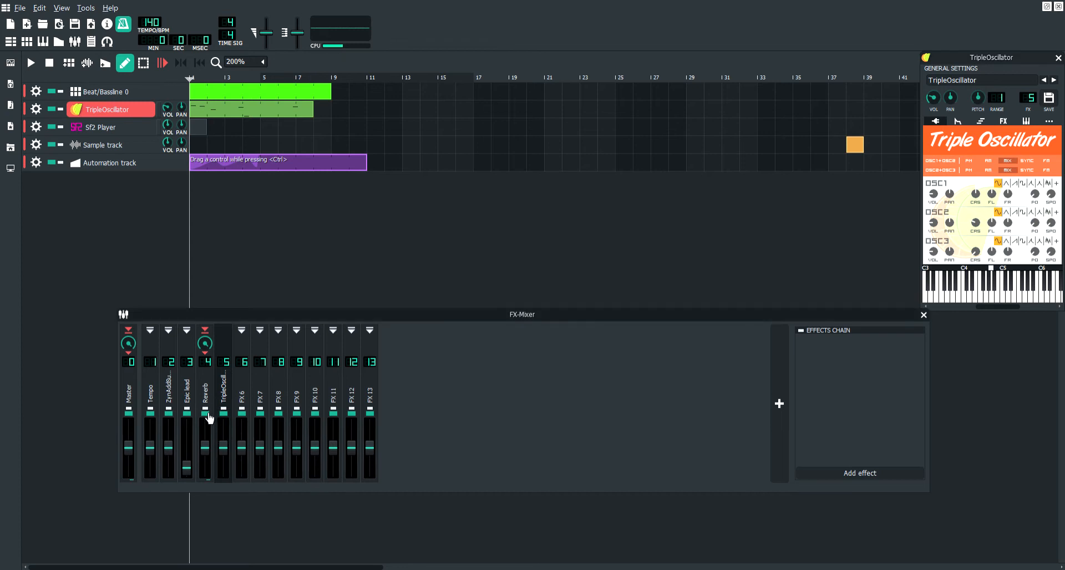
pyautogui.click(1006, 299)
pyautogui.click(1025, 297)
pyautogui.click(1047, 297)
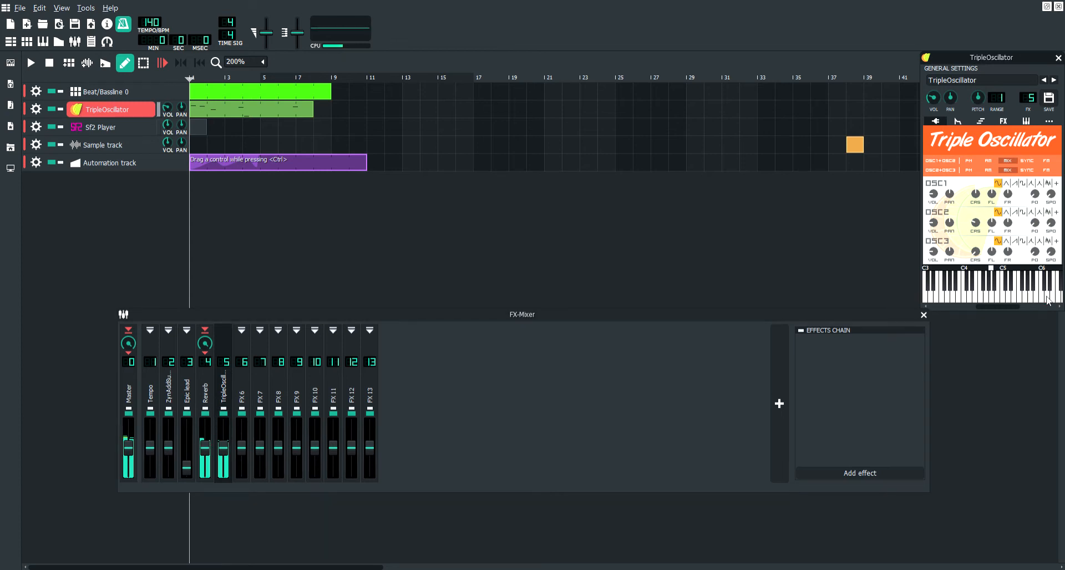
# Add a Canyon Delay effect to mixer channel FX 6 and move its controls window above the FX-Mixer.
pyautogui.click(246, 399)
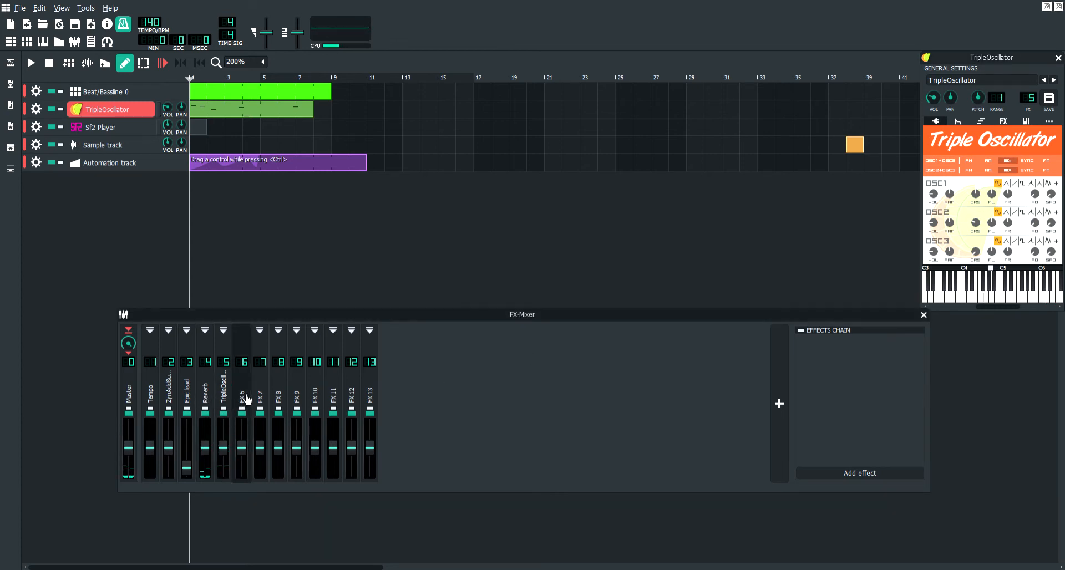
pyautogui.click(872, 474)
pyautogui.moveTo(965, 466); pyautogui.dragTo(590, 258)
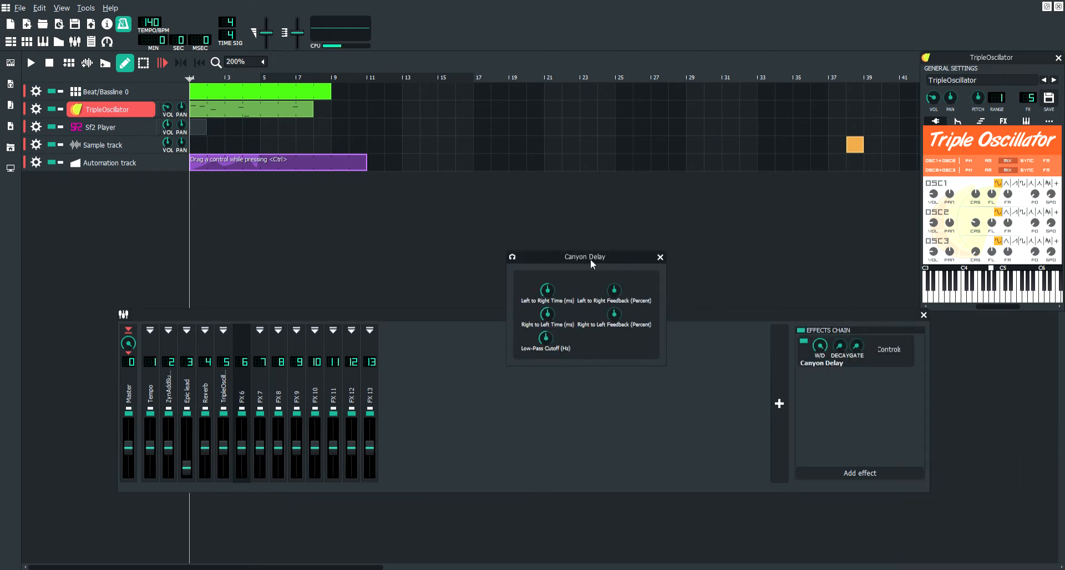
# Adjust Canyon Delay's left-to-right and right-to-left feedback amounts and close its controls.
pyautogui.moveTo(614, 305); pyautogui.dragTo(610, 258)
pyautogui.moveTo(612, 314); pyautogui.dragTo(610, 264)
pyautogui.moveTo(610, 310); pyautogui.dragTo(614, 326)
pyautogui.click(659, 258)
# Send the TripleOscillator mixer channel to channel FX 6 and rename that channel Delay.
pyautogui.click(231, 395)
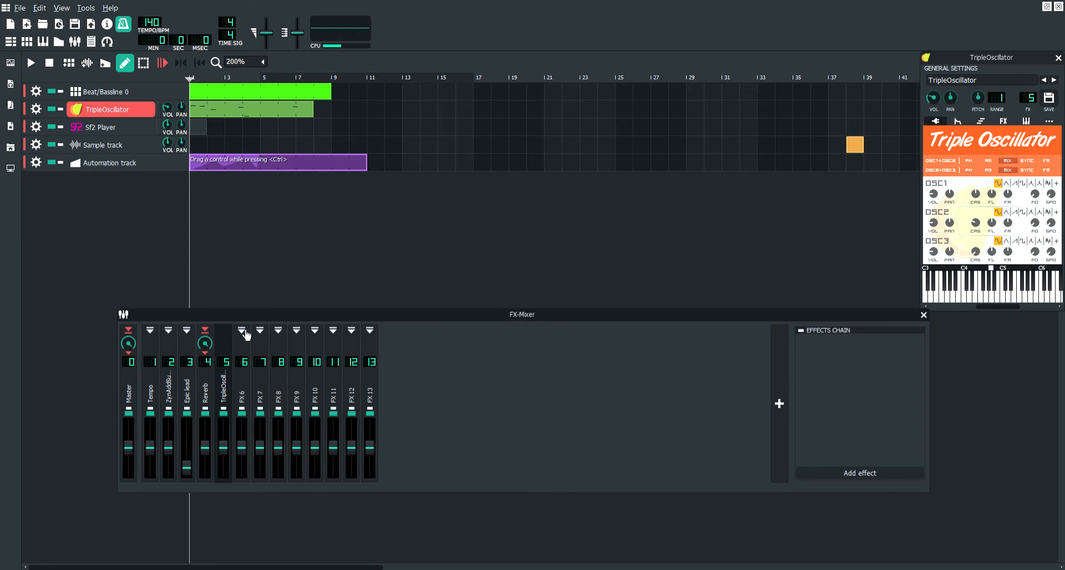
pyautogui.click(243, 331)
pyautogui.click(249, 386)
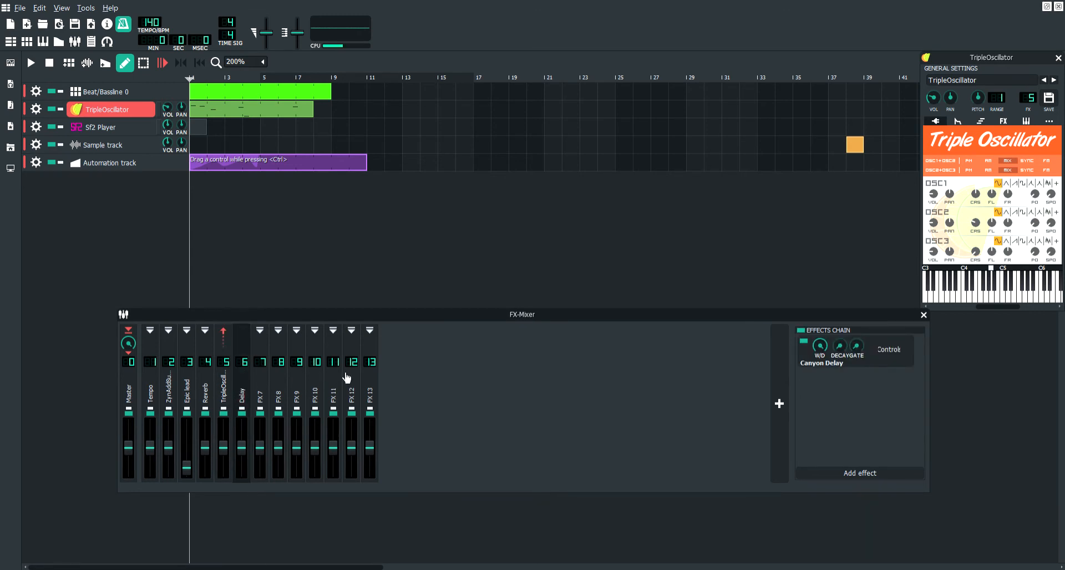
# Audition a TripleOscillator note with the delay send and check the Canyon Delay controls on the Delay channel.
pyautogui.click(231, 382)
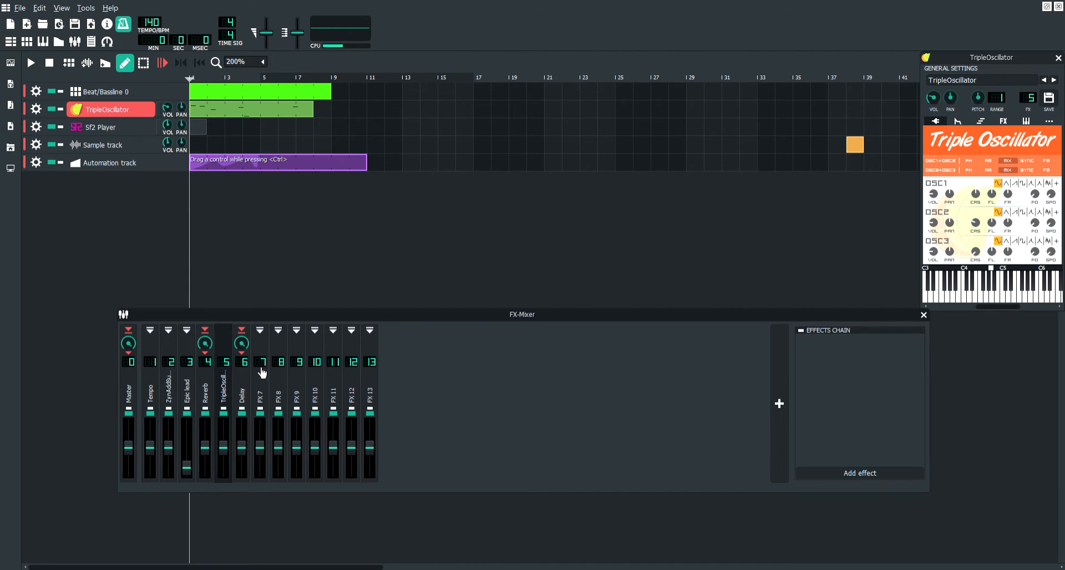
pyautogui.click(991, 298)
pyautogui.click(241, 395)
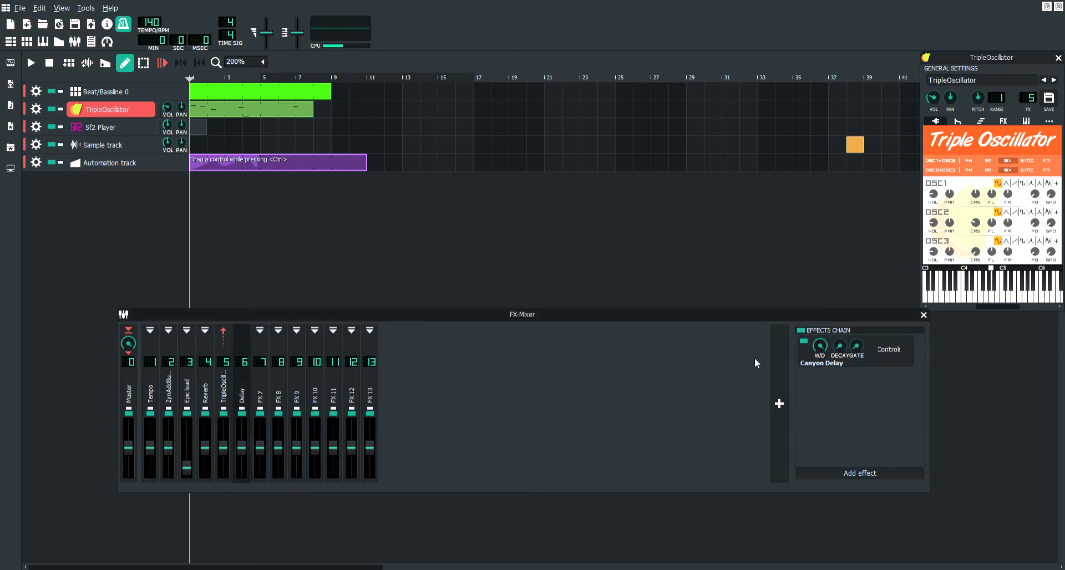
pyautogui.click(883, 348)
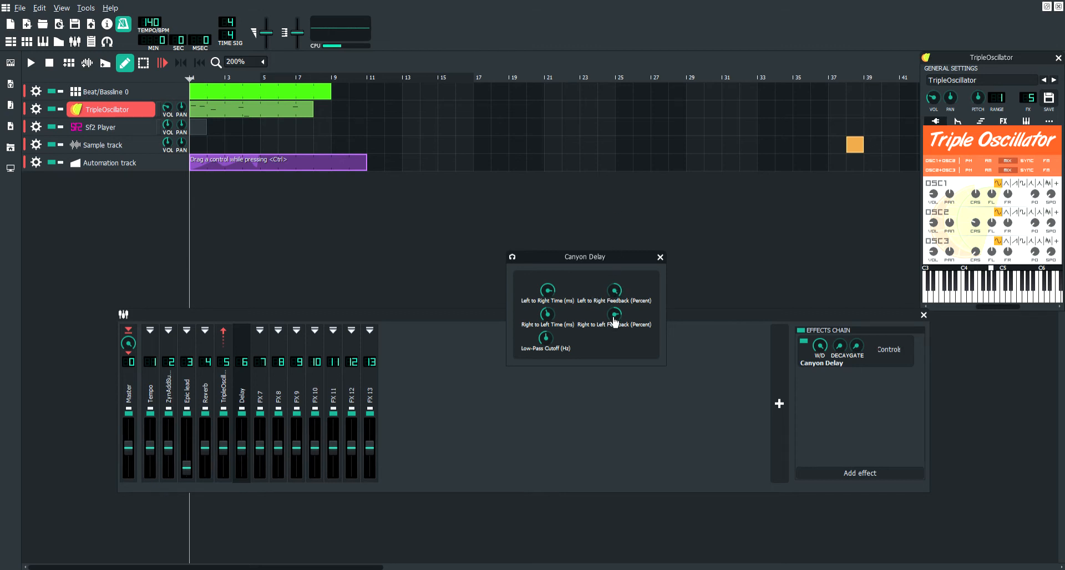
pyautogui.click(660, 257)
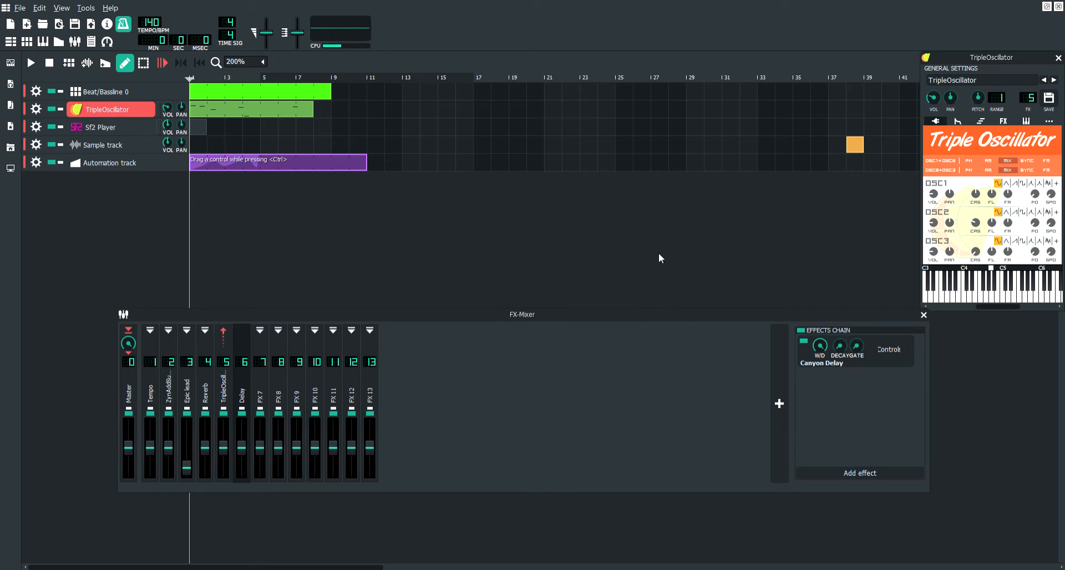
# Add a Delay effect after Canyon Delay on the Delay mixer channel, move its controls above the FX-Mixer and close them.
pyautogui.click(852, 473)
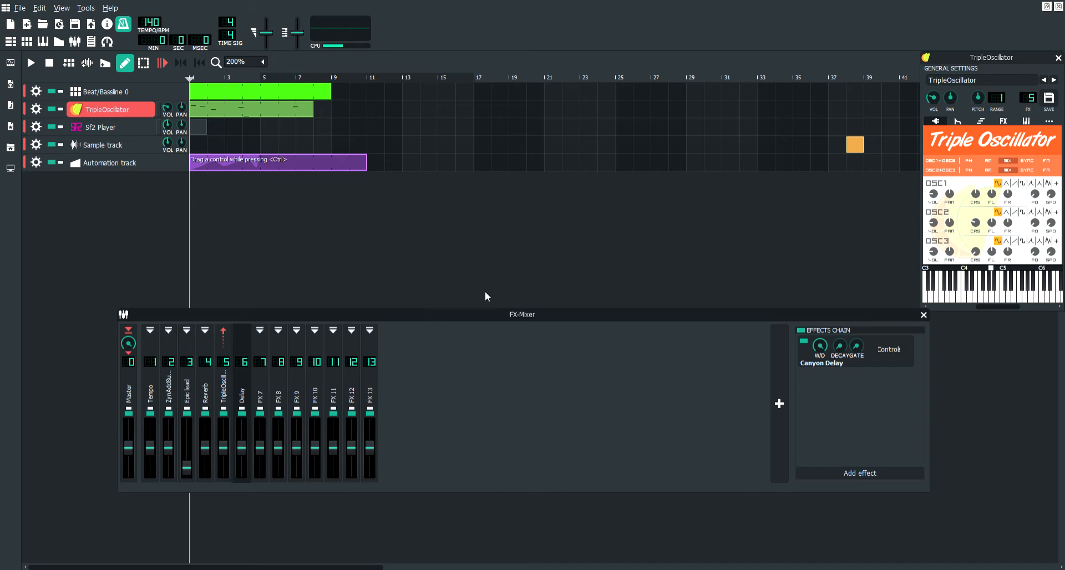
pyautogui.doubleClick(462, 298)
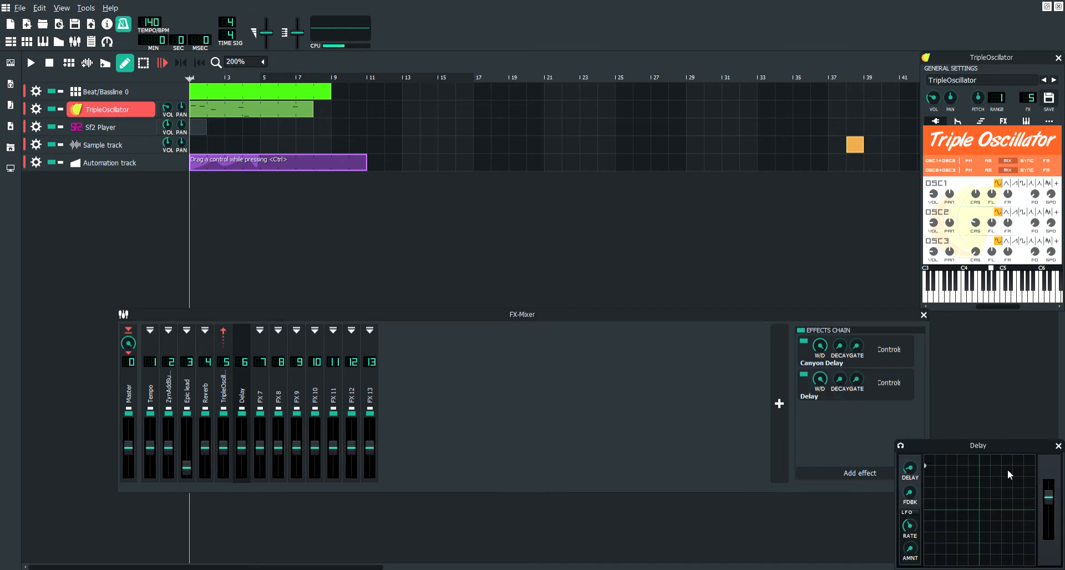
pyautogui.moveTo(989, 449); pyautogui.dragTo(551, 242)
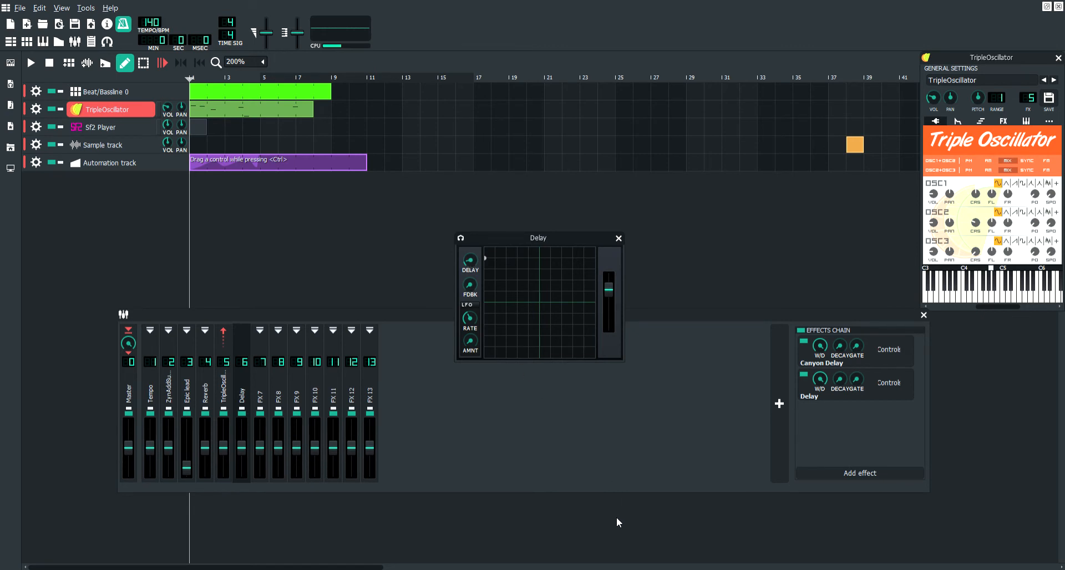
pyautogui.click(618, 238)
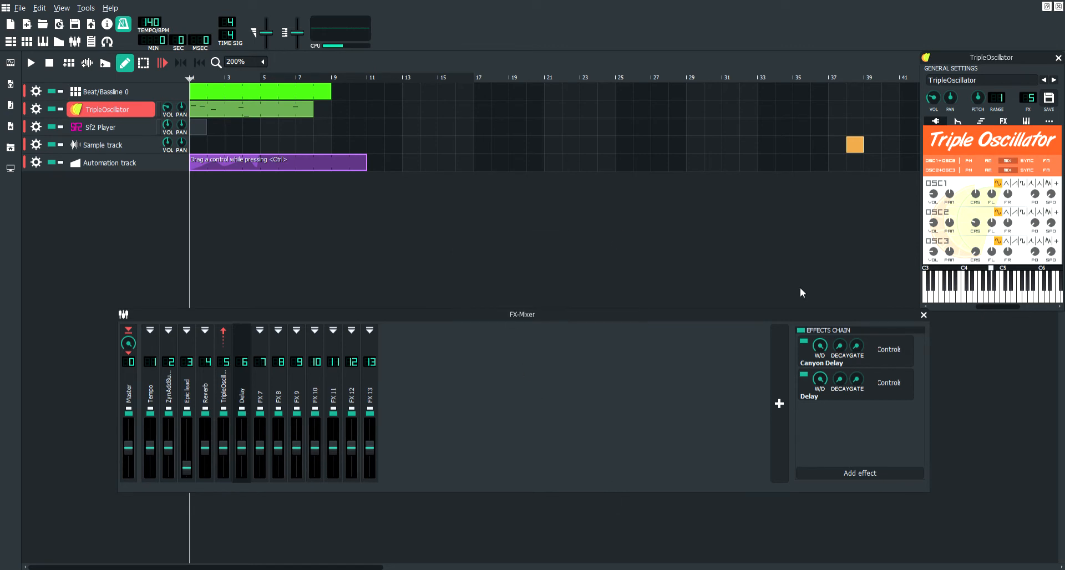
# Audition TripleOscillator notes and check the sends of the TripleOscillator and Delay mixer channels.
pyautogui.click(1001, 301)
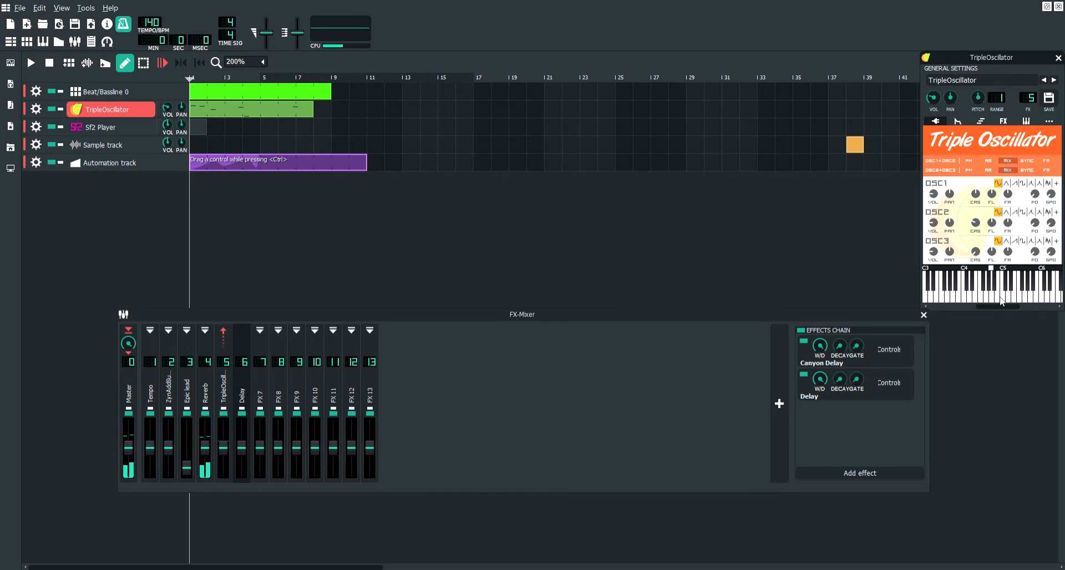
pyautogui.click(224, 383)
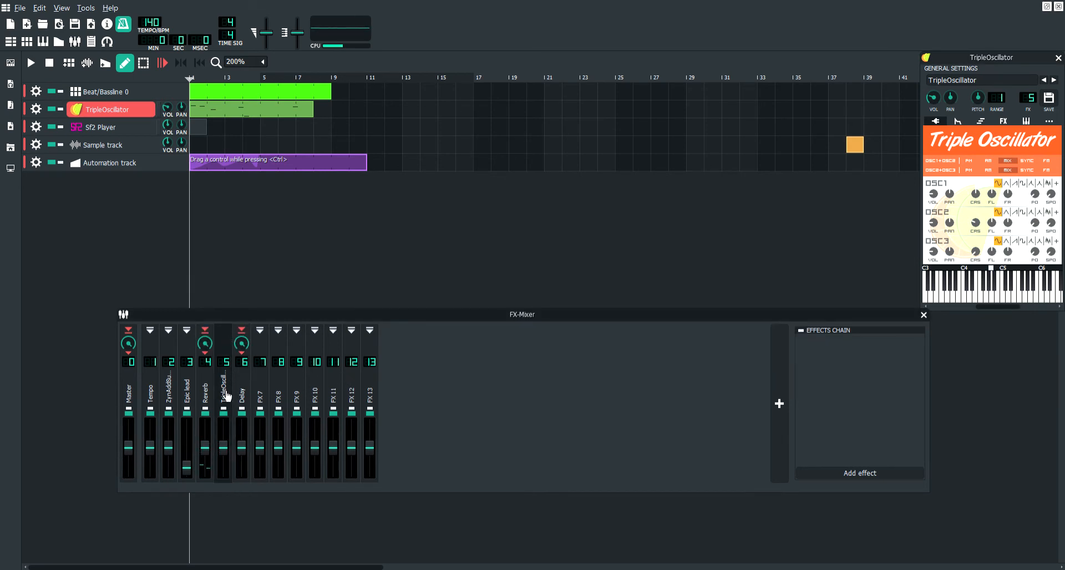
pyautogui.click(248, 398)
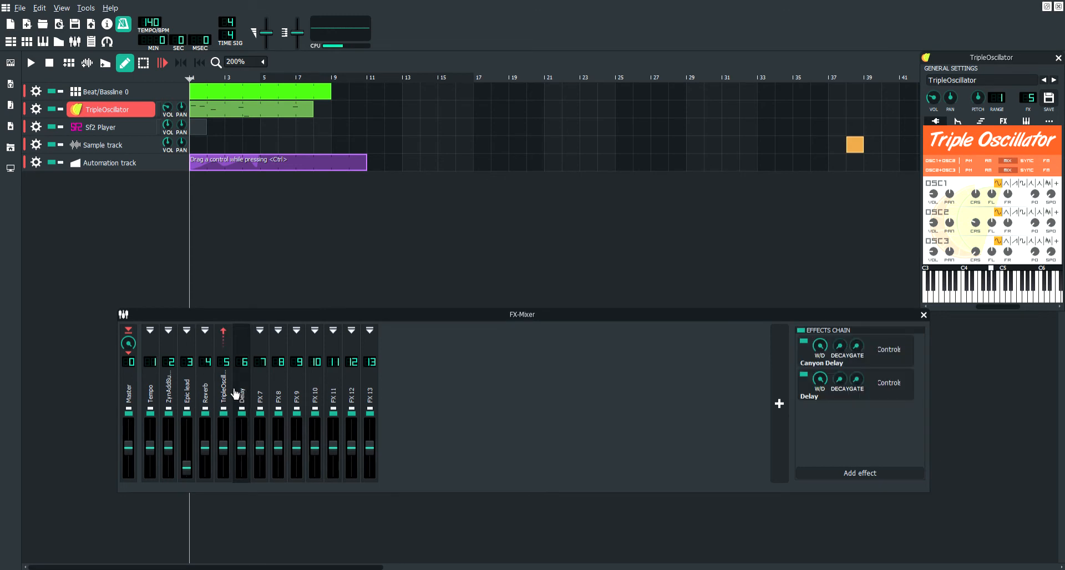
pyautogui.click(231, 391)
pyautogui.click(1013, 298)
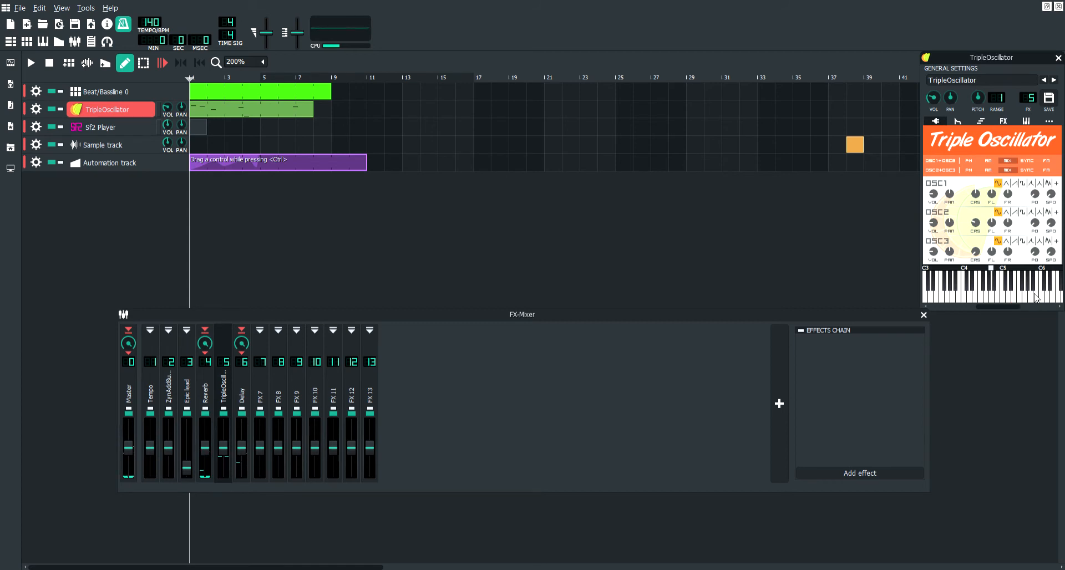
# Raise the Delay channel's fader close to maximum and audition several higher TripleOscillator notes.
pyautogui.moveTo(1016, 308); pyautogui.dragTo(1024, 311)
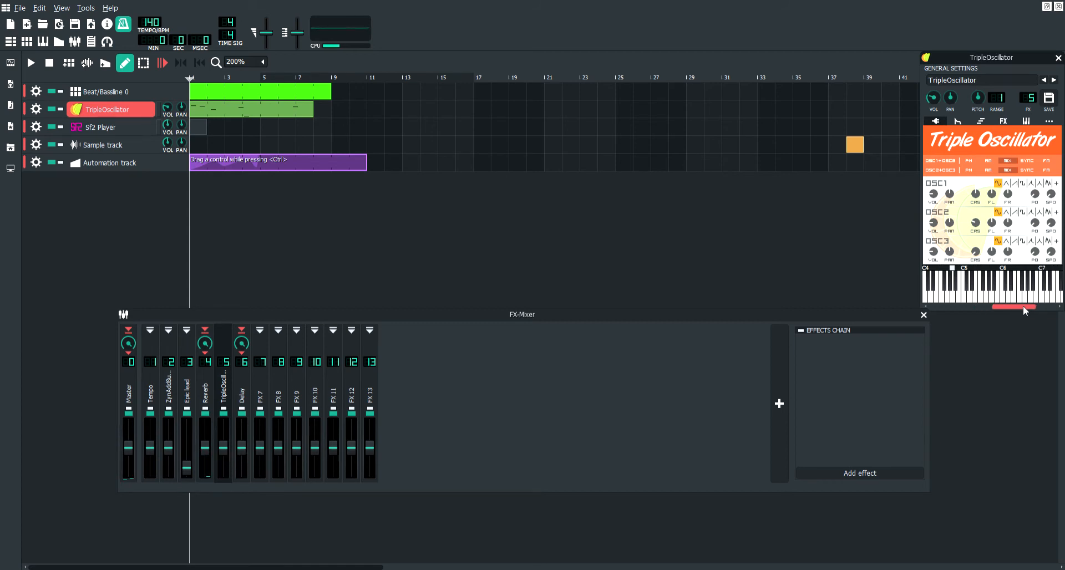
pyautogui.click(246, 464)
pyautogui.moveTo(247, 449); pyautogui.dragTo(247, 424)
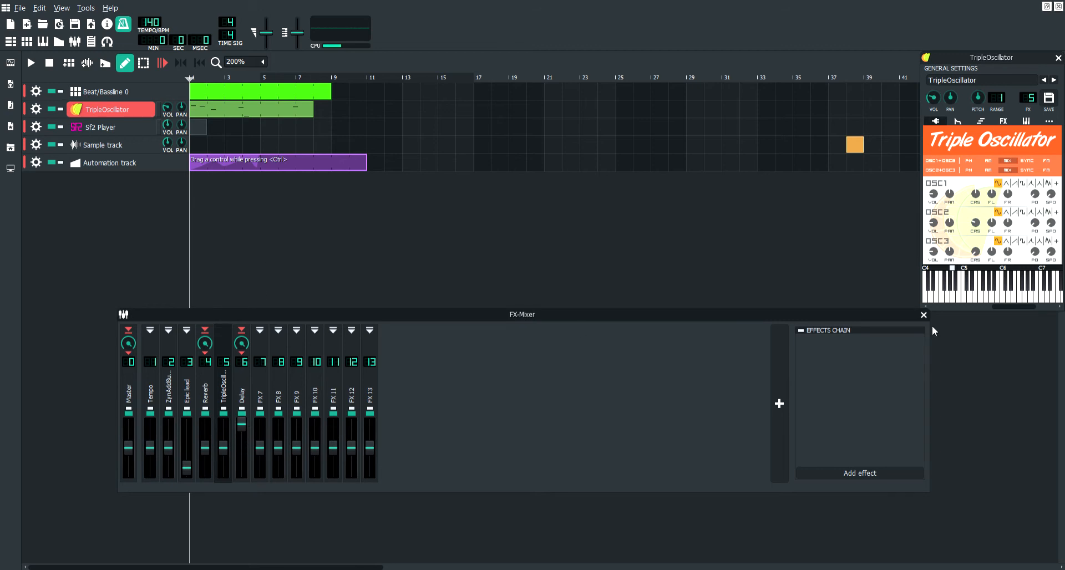
pyautogui.click(1015, 300)
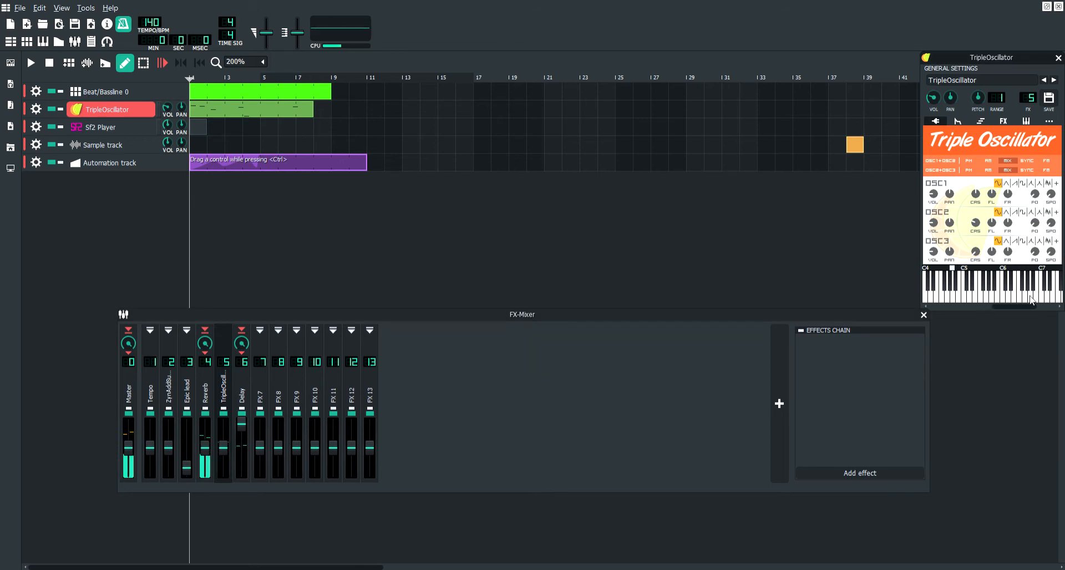
pyautogui.click(1033, 299)
pyautogui.click(1047, 298)
pyautogui.click(1016, 301)
# Examine the Canyon Delay controls on the Delay channel while auditioning TripleOscillator notes.
pyautogui.click(250, 395)
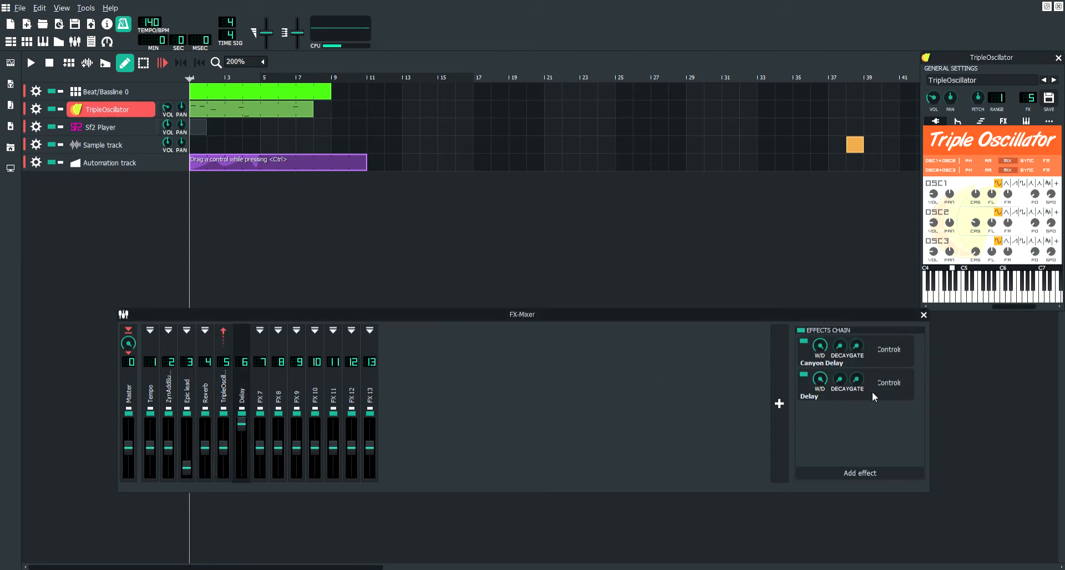
pyautogui.click(887, 348)
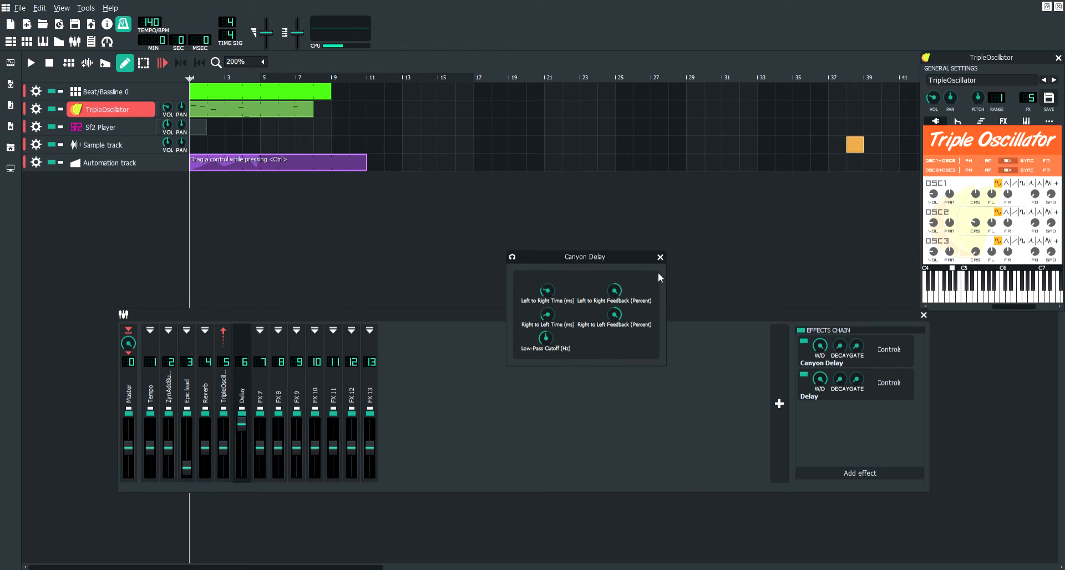
pyautogui.click(1006, 299)
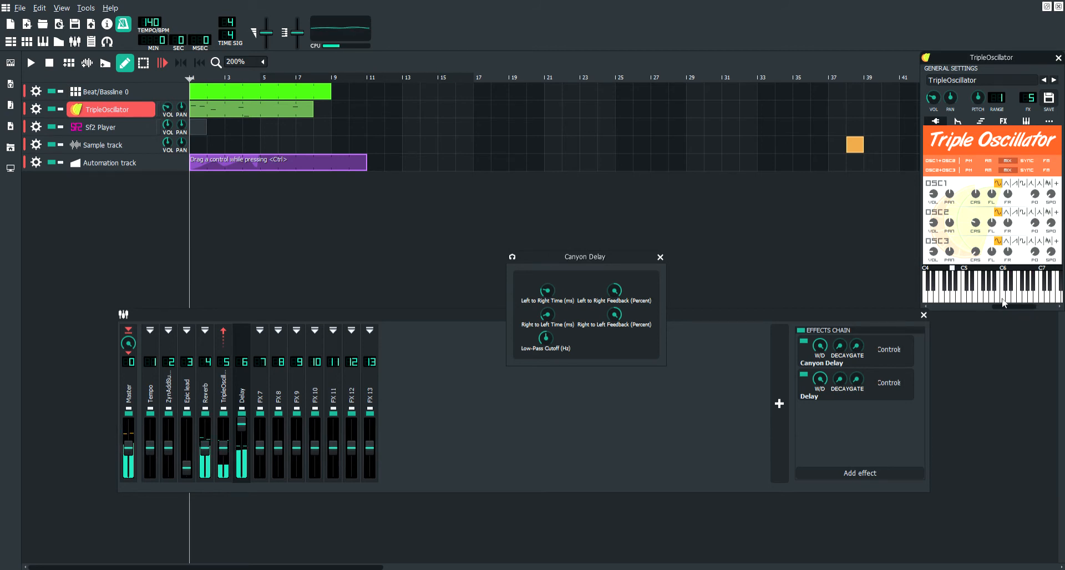
pyautogui.click(1003, 300)
pyautogui.click(1030, 299)
# Remove the Delay and Canyon Delay effects from the Delay channel, auditioning a TripleOscillator note in between.
pyautogui.click(880, 392)
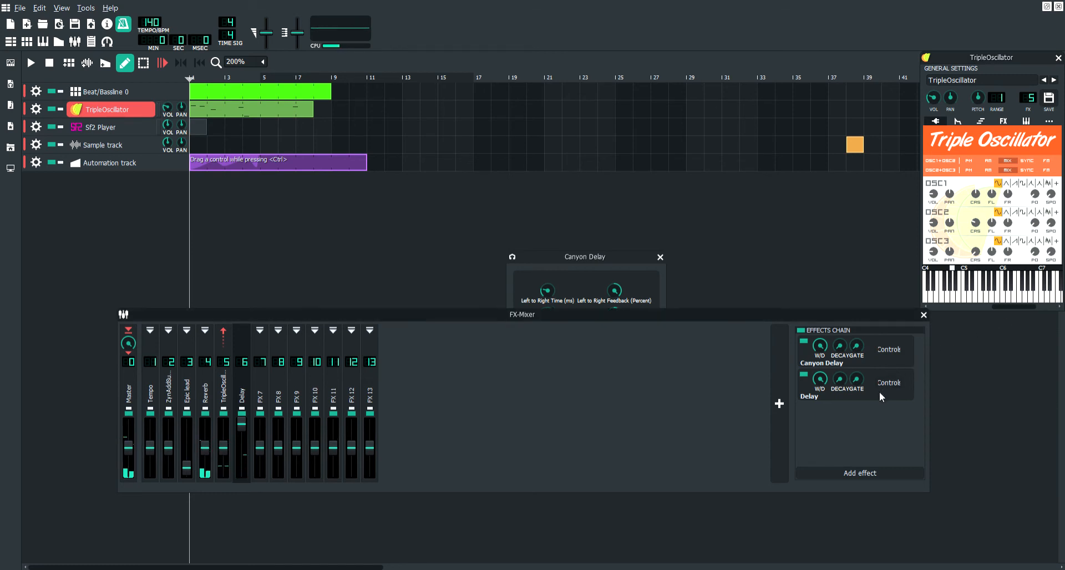
pyautogui.click(916, 475)
pyautogui.click(1025, 281)
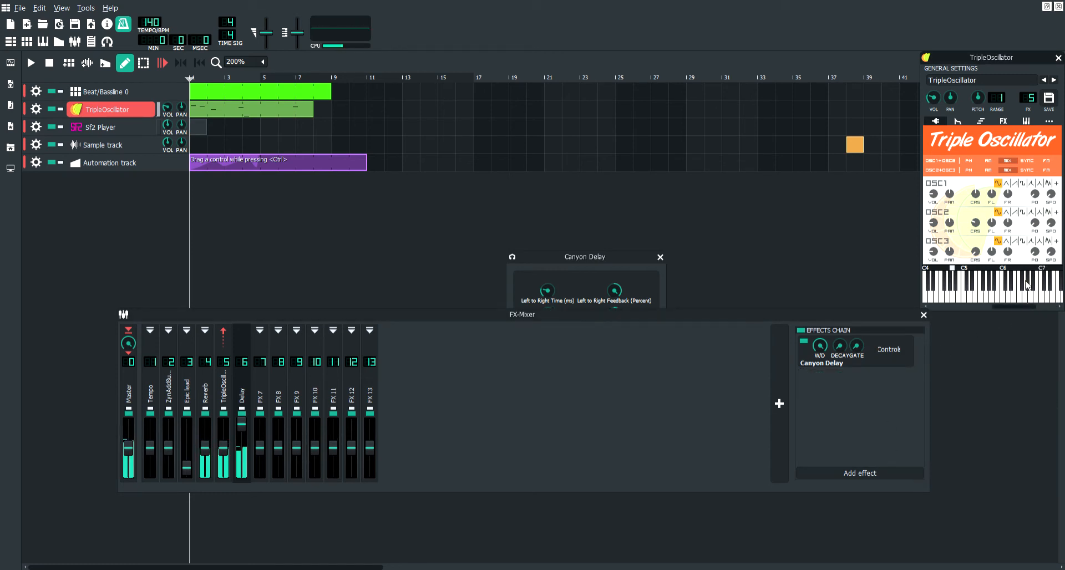
pyautogui.rightClick(888, 359)
pyautogui.click(924, 442)
# Add a fresh Canyon Delay to the Delay channel, increase both feedback amounts and audition a TripleOscillator note.
pyautogui.click(849, 476)
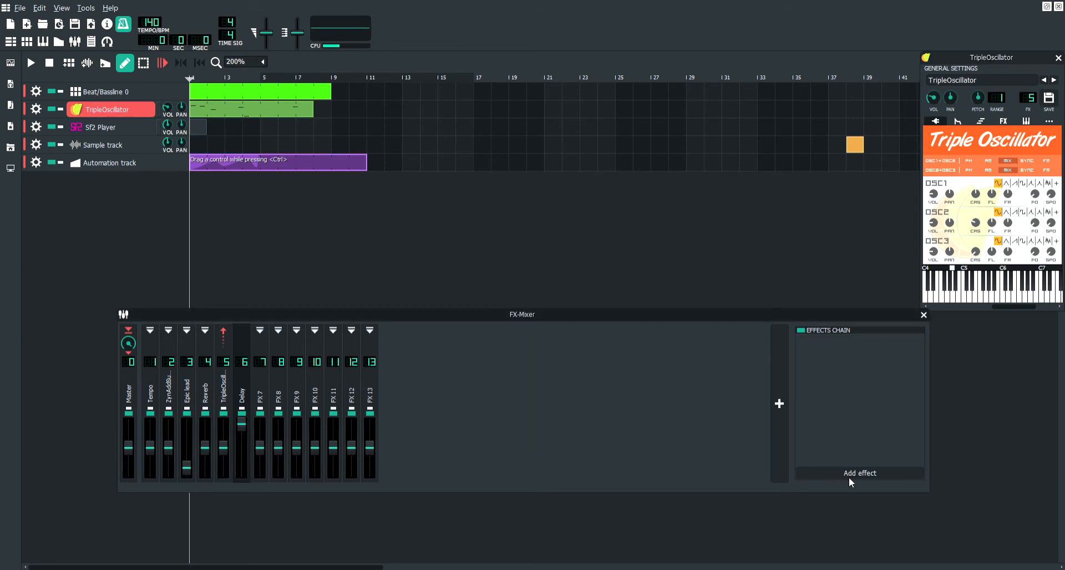
pyautogui.doubleClick(416, 247)
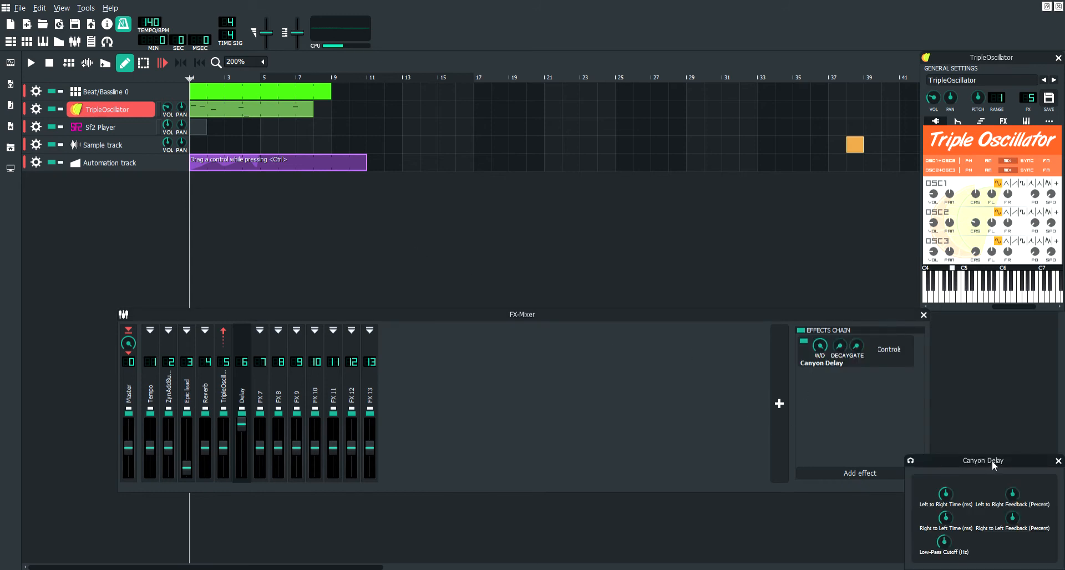
pyautogui.moveTo(992, 462); pyautogui.dragTo(638, 265)
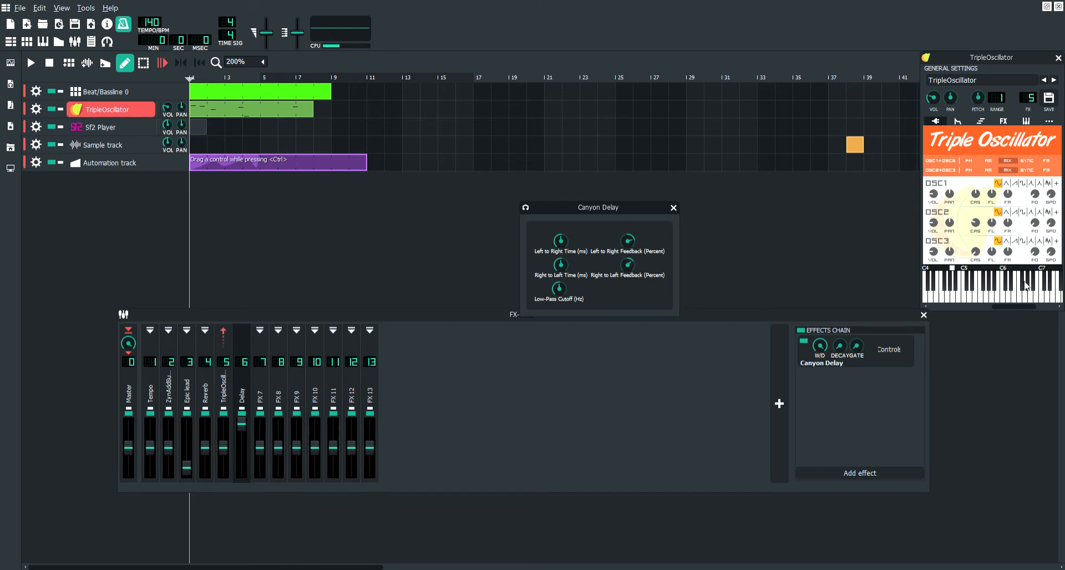
pyautogui.click(1015, 297)
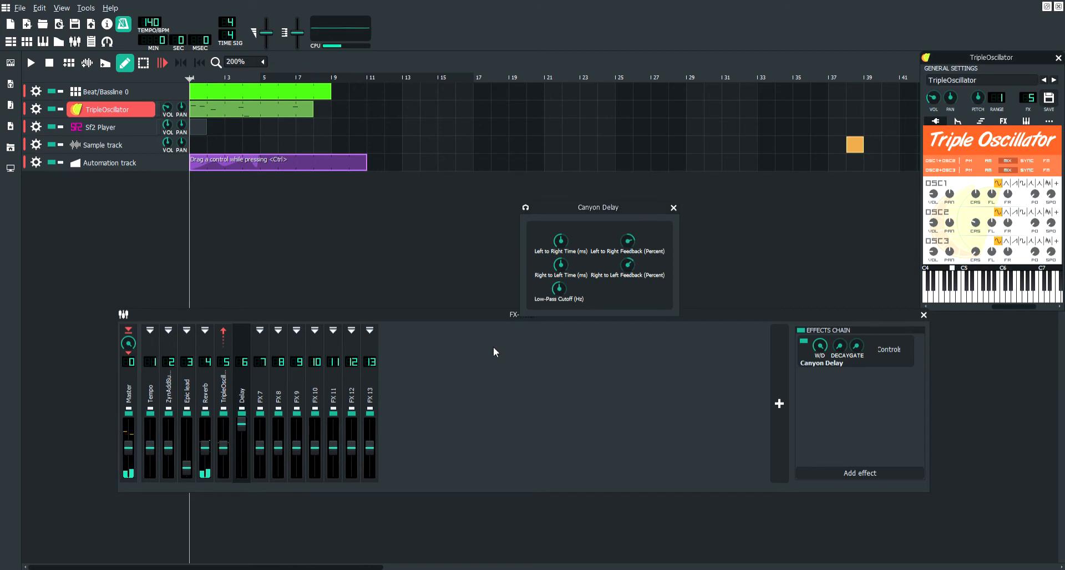
# Remove the TripleOscillator channel's send to Delay and add Canyon Delay directly to the TripleOscillator channel.
pyautogui.click(229, 396)
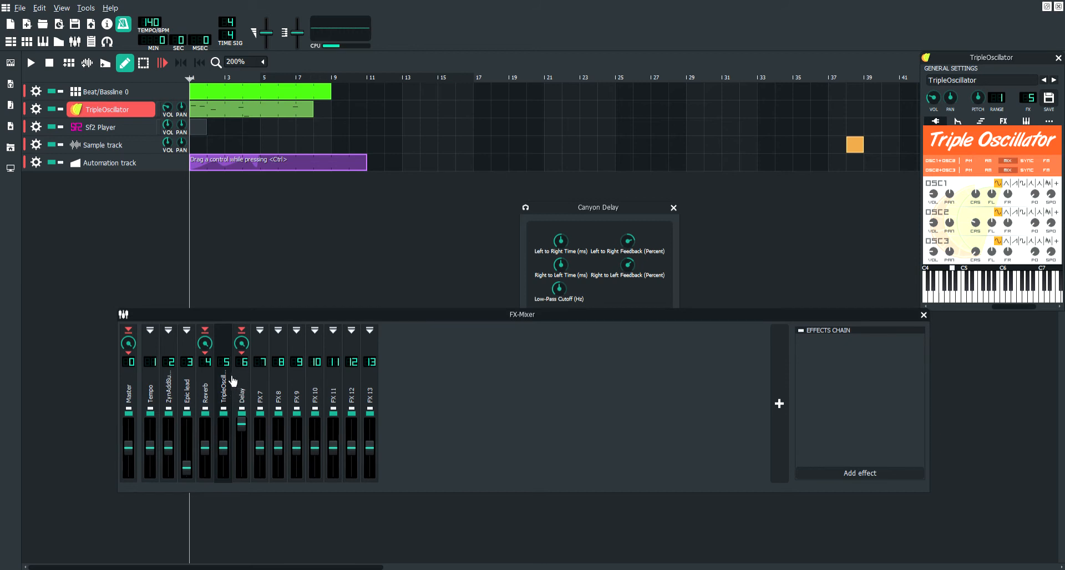
pyautogui.click(673, 208)
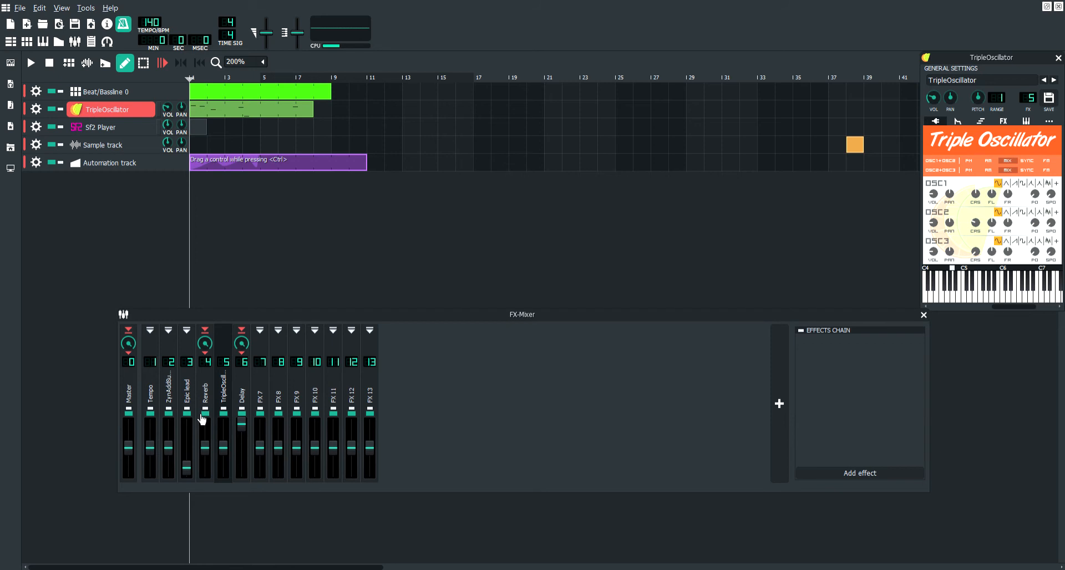
pyautogui.click(243, 331)
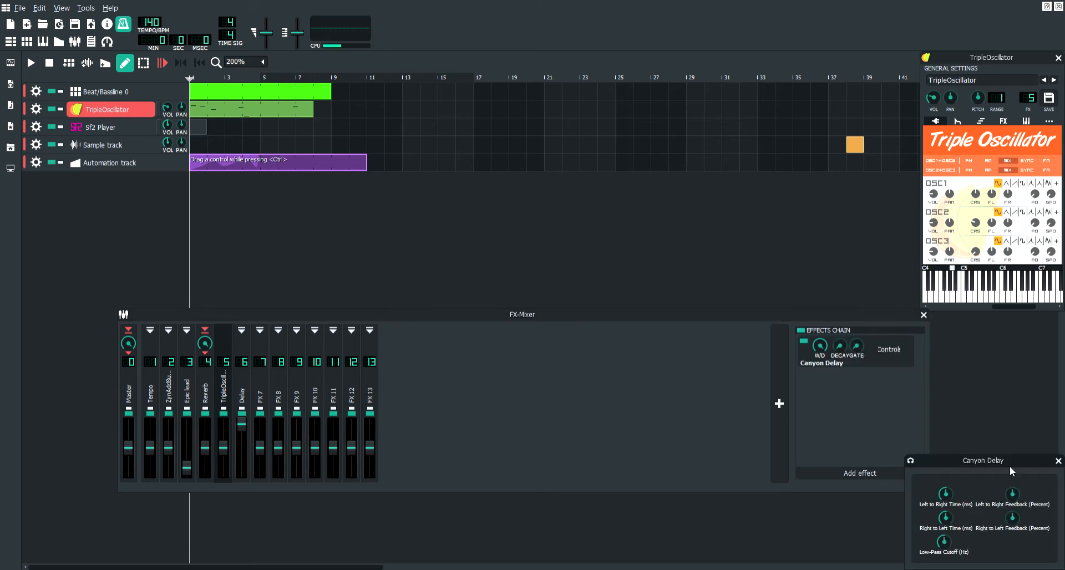
pyautogui.moveTo(1009, 471); pyautogui.dragTo(648, 269)
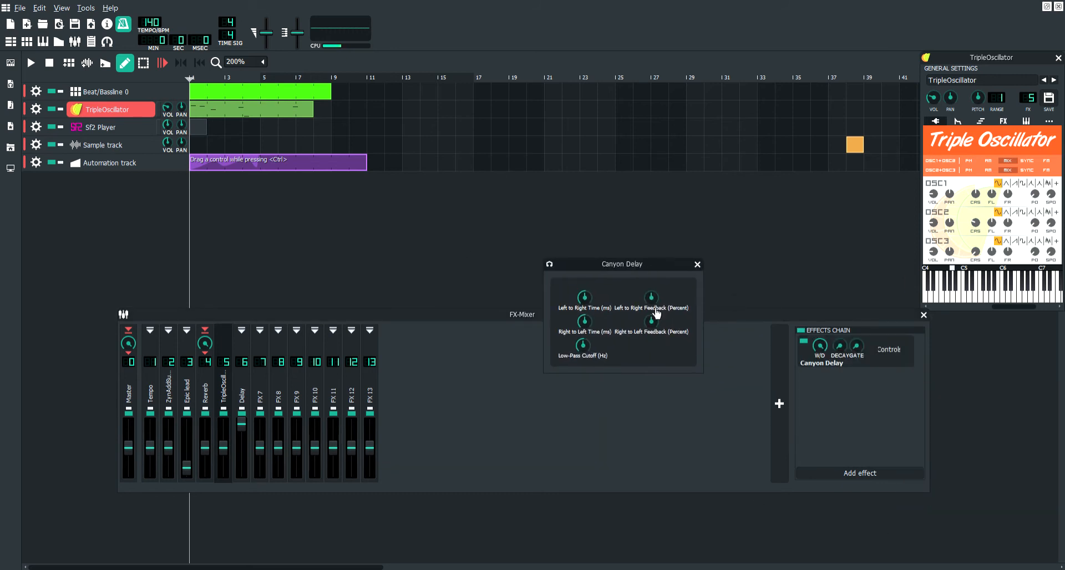
# Shorten Canyon Delay's times and increase both feedback amounts while auditioning TripleOscillator notes, and close its controls.
pyautogui.moveTo(656, 313); pyautogui.dragTo(653, 293)
pyautogui.click(1025, 297)
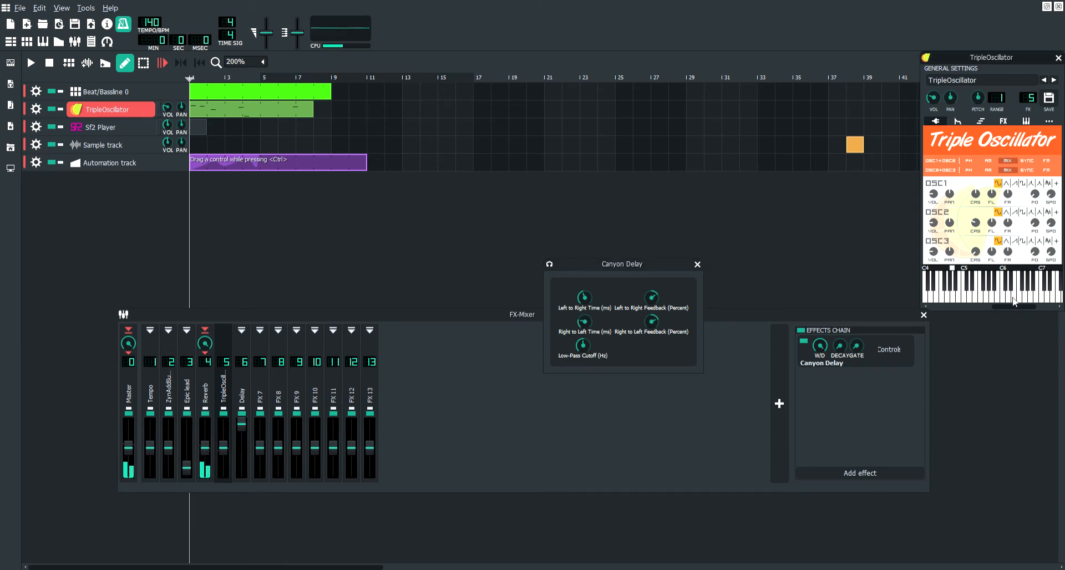
pyautogui.click(1013, 301)
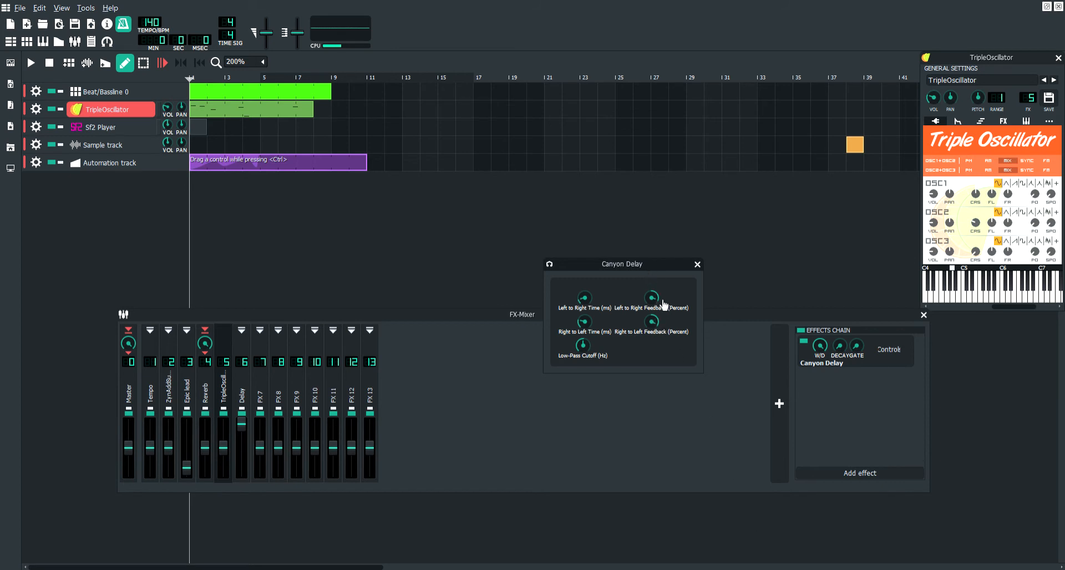
pyautogui.click(997, 298)
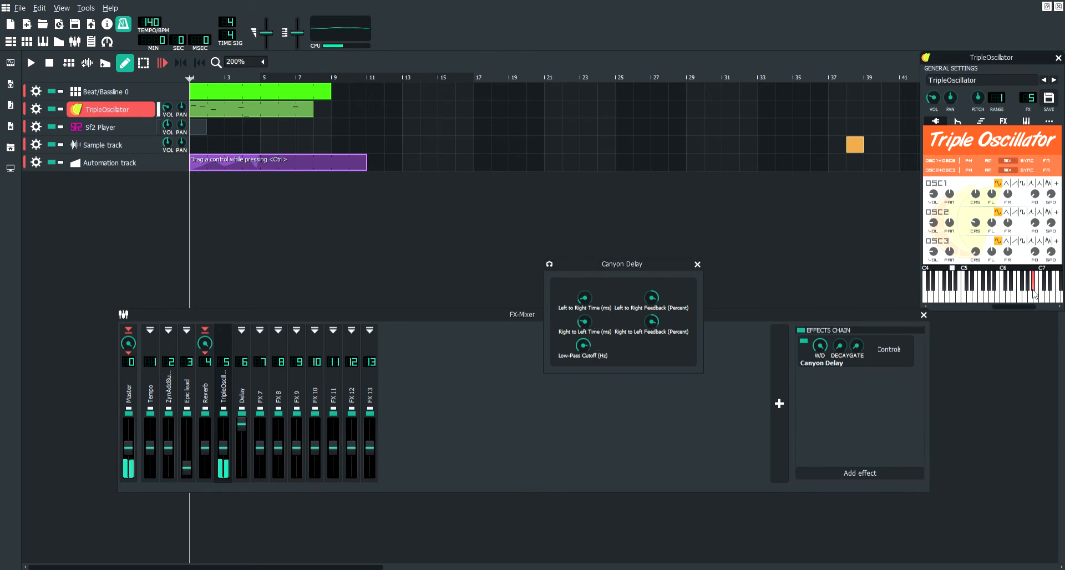
pyautogui.click(1009, 300)
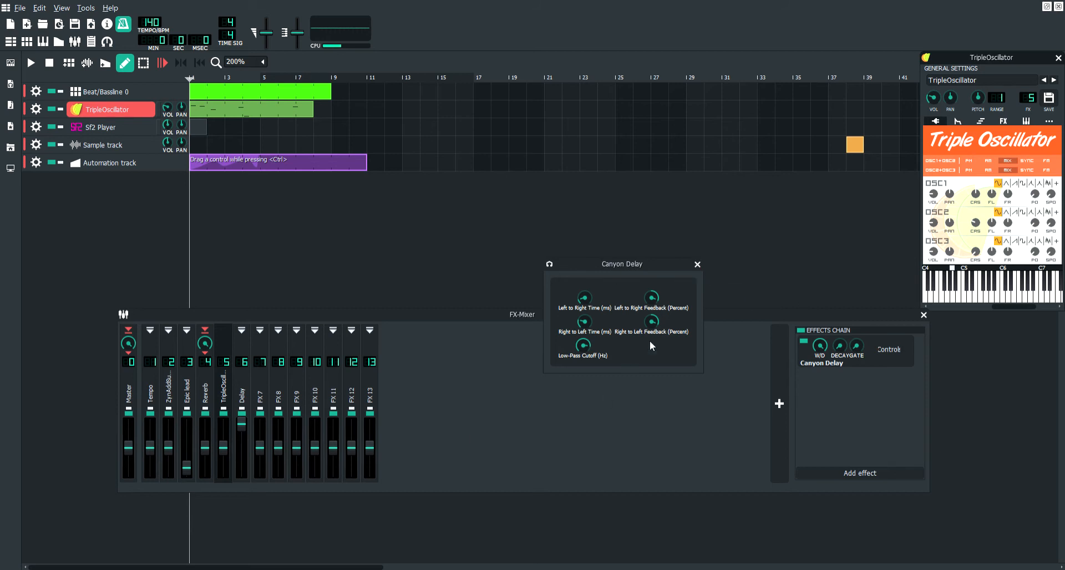
pyautogui.click(697, 265)
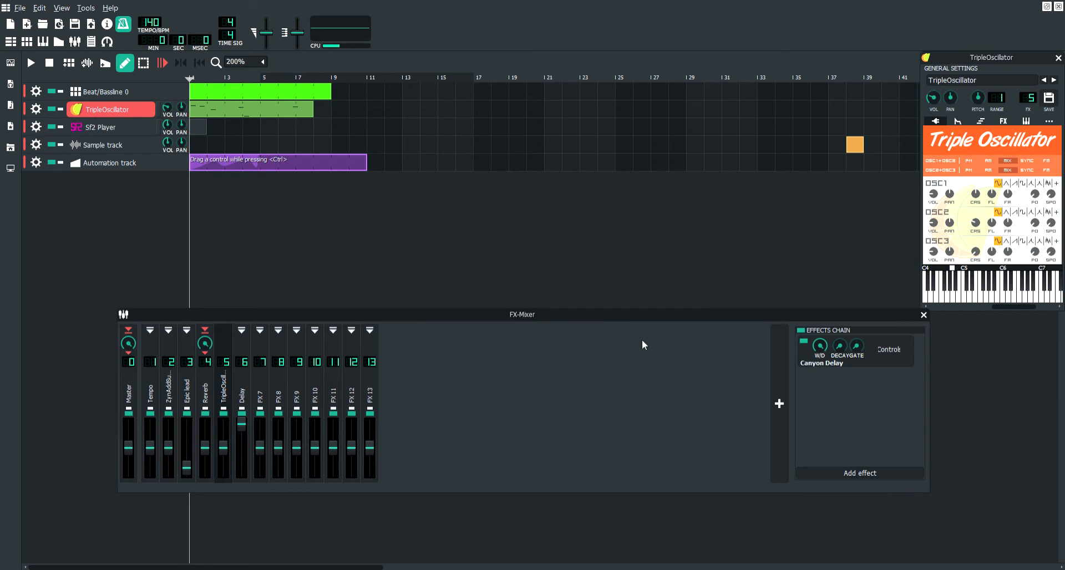
# Add an Equalizer to the TripleOscillator channel, move its window above the mixer and audition a note through it.
pyautogui.doubleClick(438, 289)
pyautogui.moveTo(852, 289); pyautogui.dragTo(514, 158)
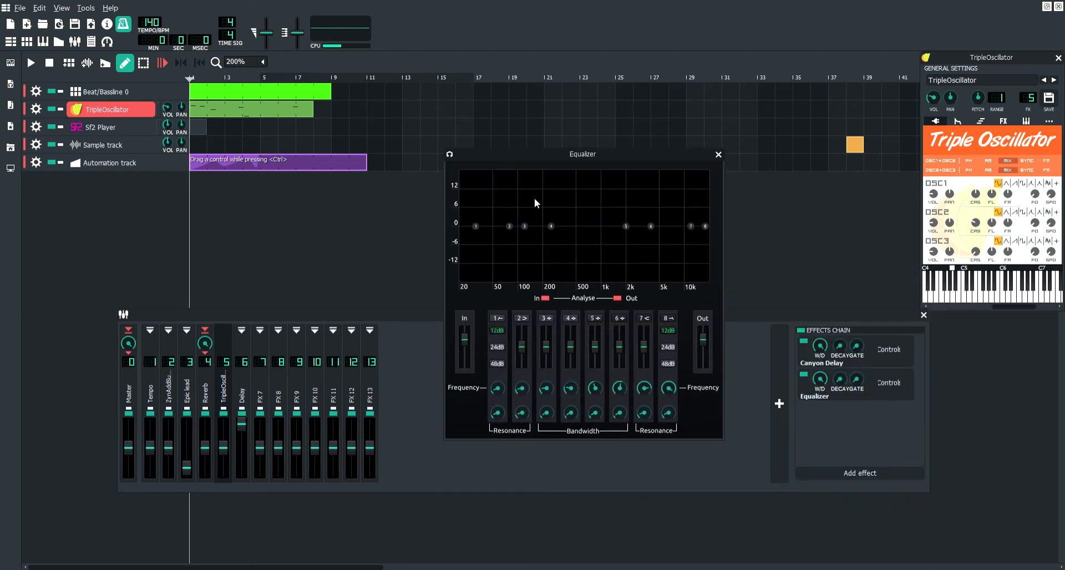
pyautogui.click(1021, 296)
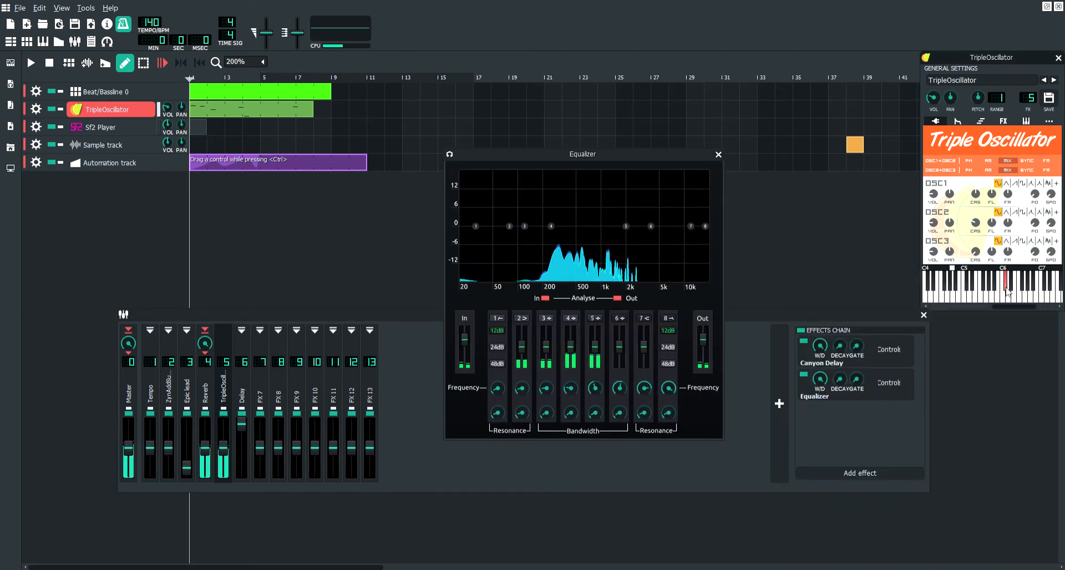
# Enable the Equalizer's low-pass band 8, raise high-pass band 1 to just under 2 kHz and audition TripleOscillator notes.
pyautogui.click(704, 226)
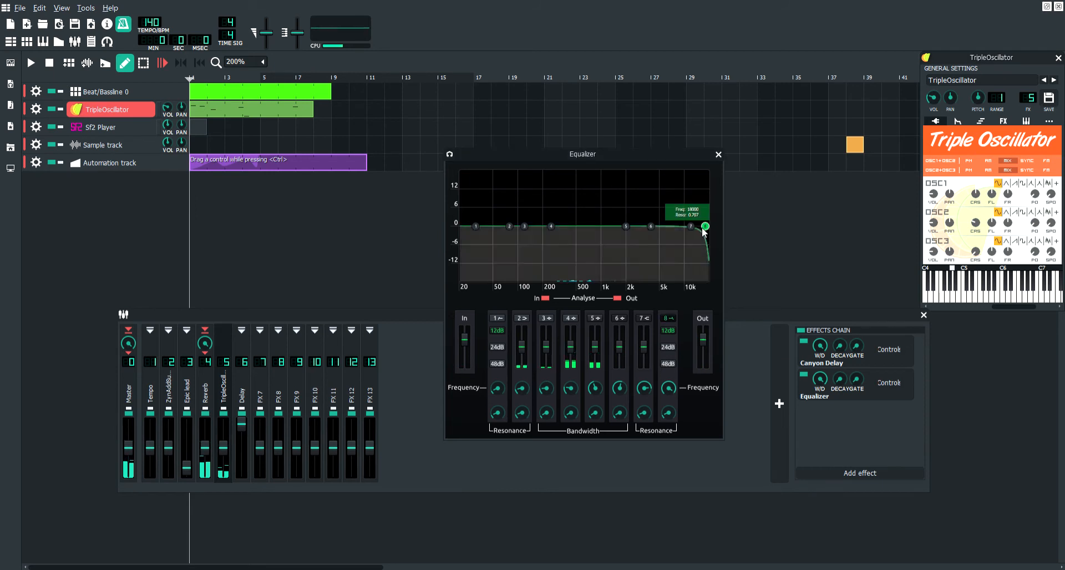
pyautogui.moveTo(476, 227); pyautogui.dragTo(625, 233)
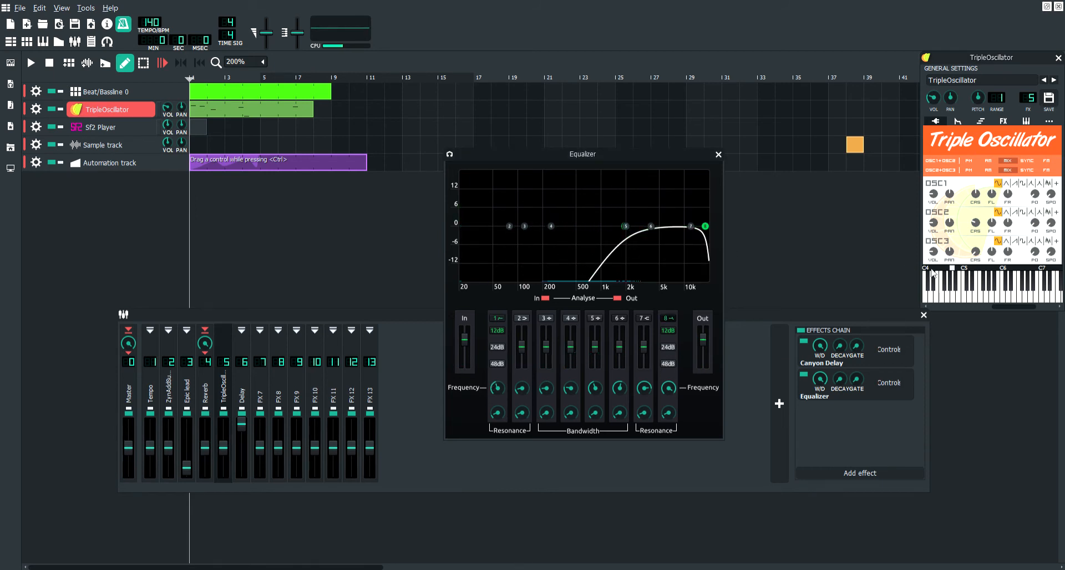
pyautogui.click(981, 297)
pyautogui.moveTo(981, 298); pyautogui.dragTo(1020, 295)
# Close the Equalizer controls and disable both the Canyon Delay and Equalizer effects on the TripleOscillator channel.
pyautogui.click(718, 154)
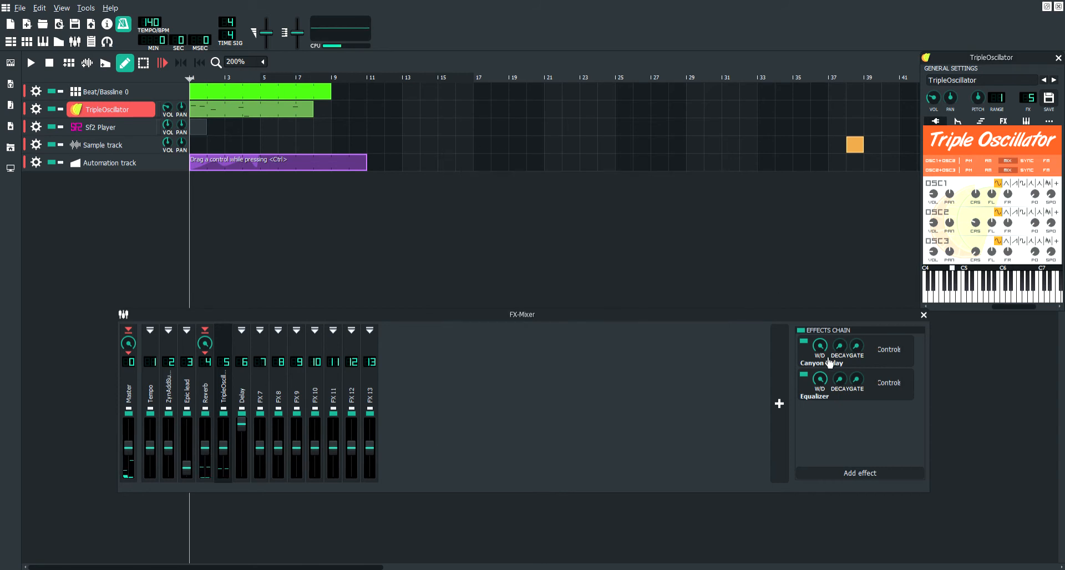
pyautogui.click(804, 375)
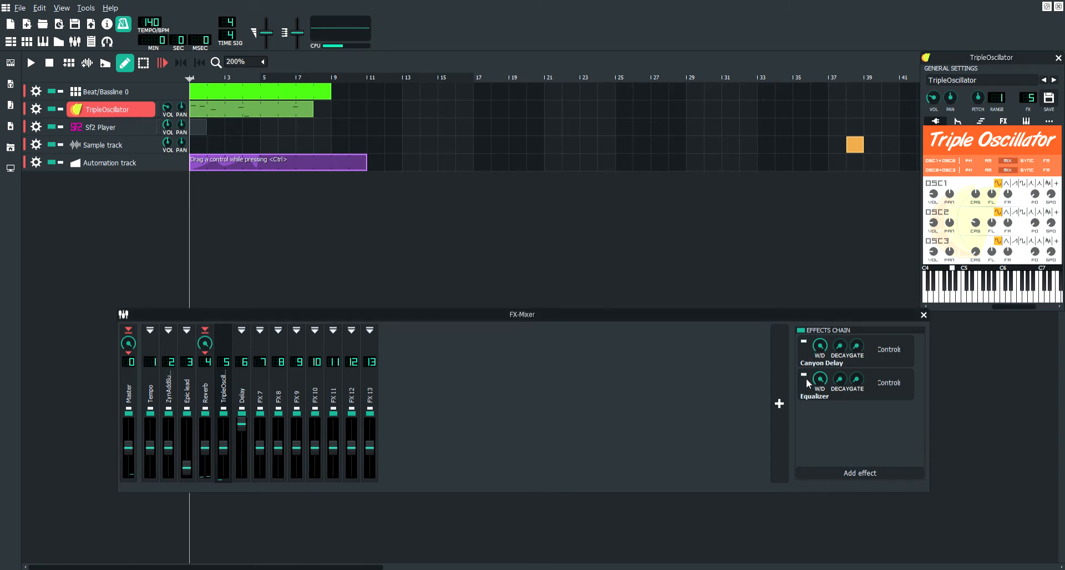
# Remove the Equalizer and the Canyon Delay from the TripleOscillator channel's effects chain.
pyautogui.click(804, 375)
pyautogui.click(917, 474)
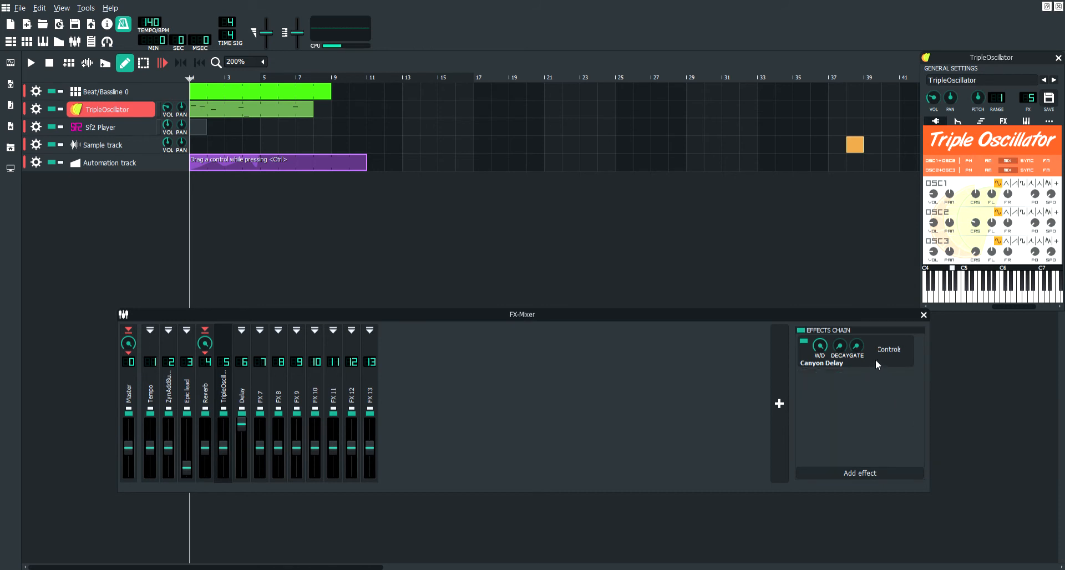
pyautogui.click(901, 444)
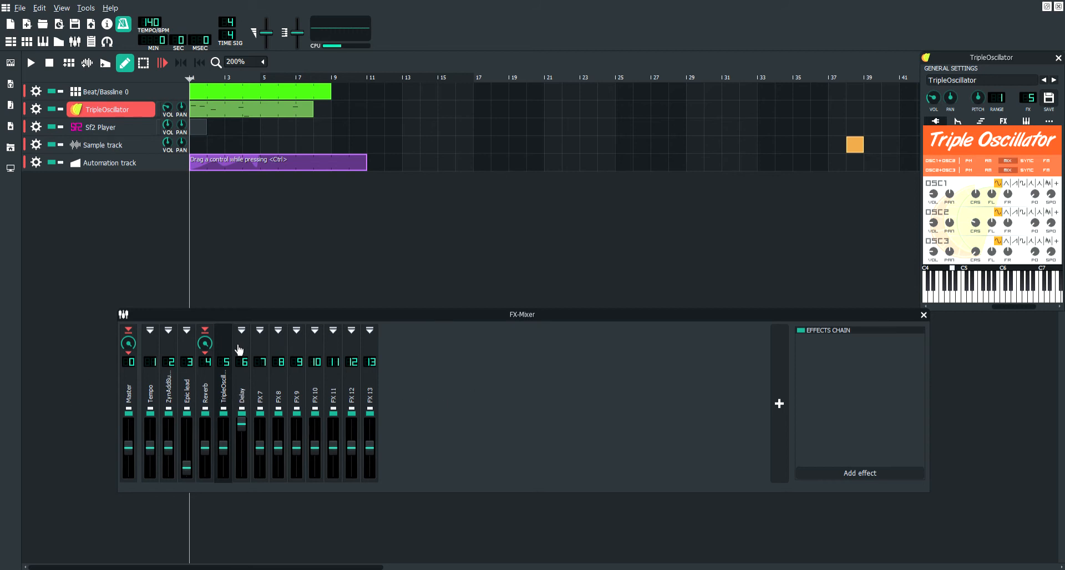
# Examine the sends and effects chains of the mixer channels from Tempo through FX 8.
pyautogui.click(155, 386)
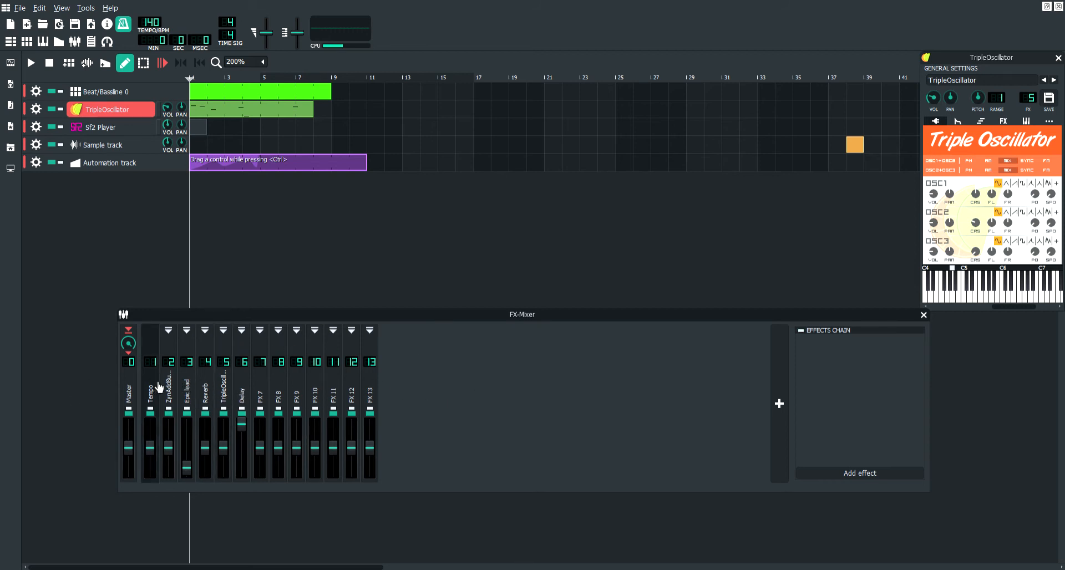
pyautogui.click(168, 388)
pyautogui.click(191, 388)
pyautogui.click(214, 388)
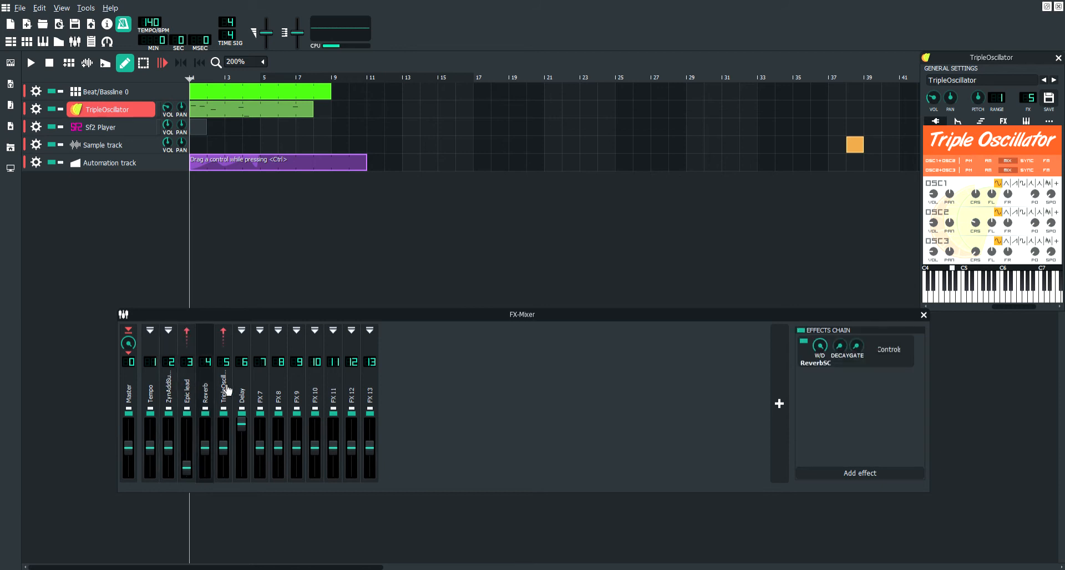
pyautogui.click(225, 388)
pyautogui.click(242, 390)
pyautogui.click(260, 391)
pyautogui.click(275, 392)
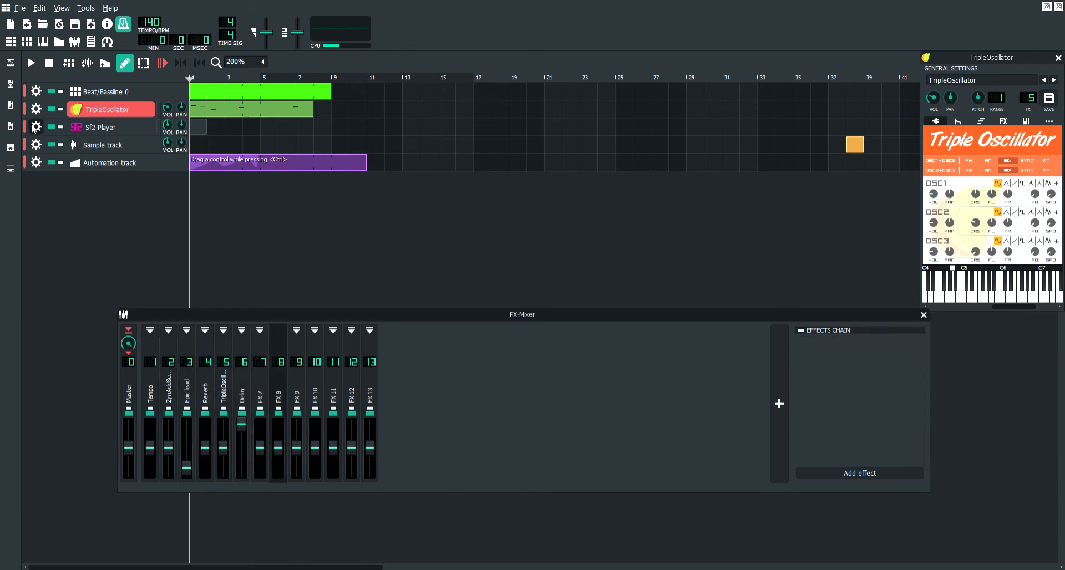
# Add a Vibed instrument track to the song and assign it to a new FX-Mixer channel.
pyautogui.click(10, 62)
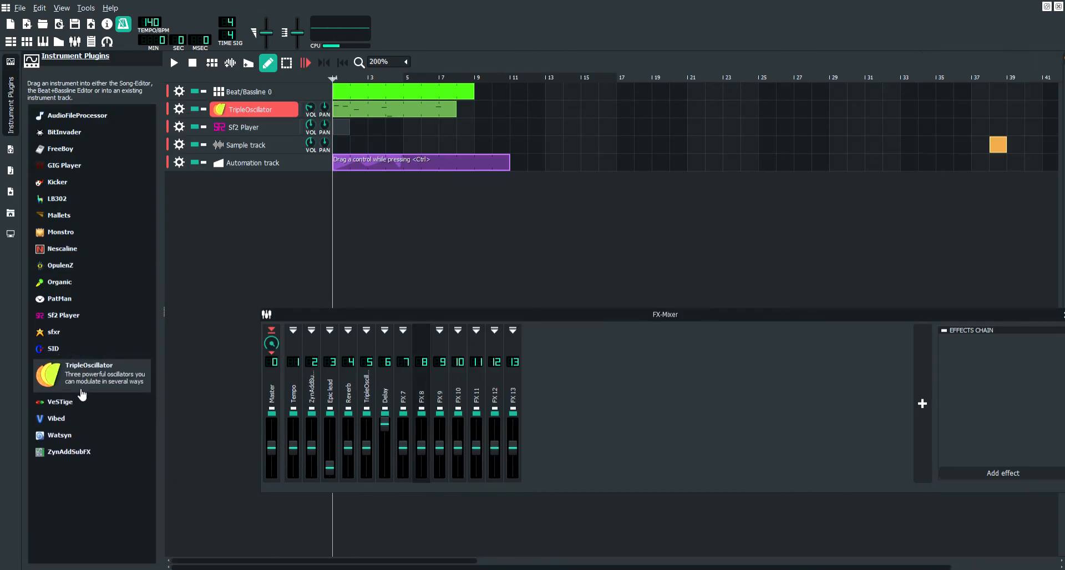
pyautogui.moveTo(58, 419); pyautogui.dragTo(216, 284)
pyautogui.click(16, 113)
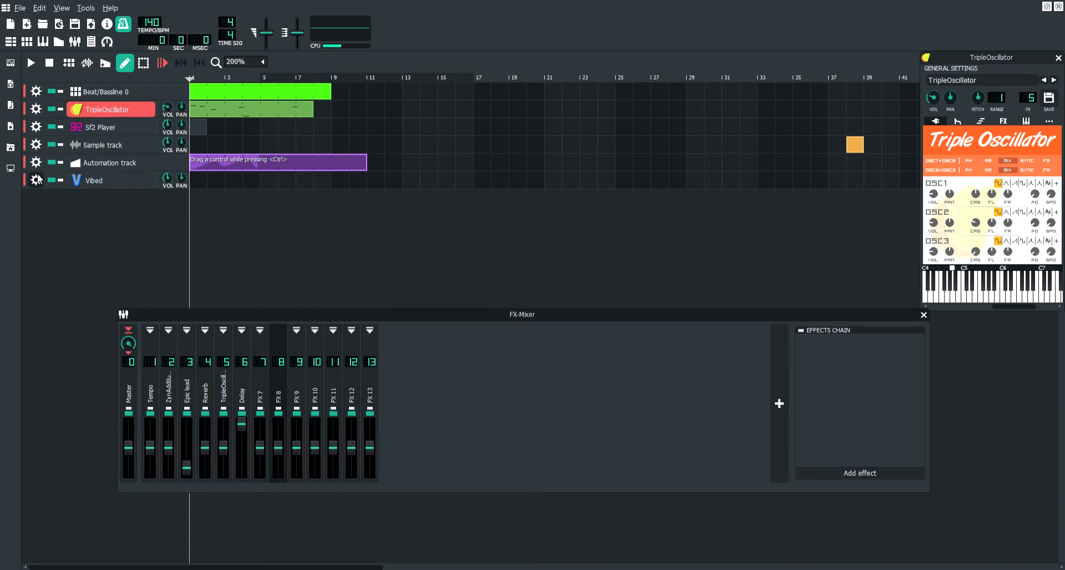
pyautogui.click(37, 179)
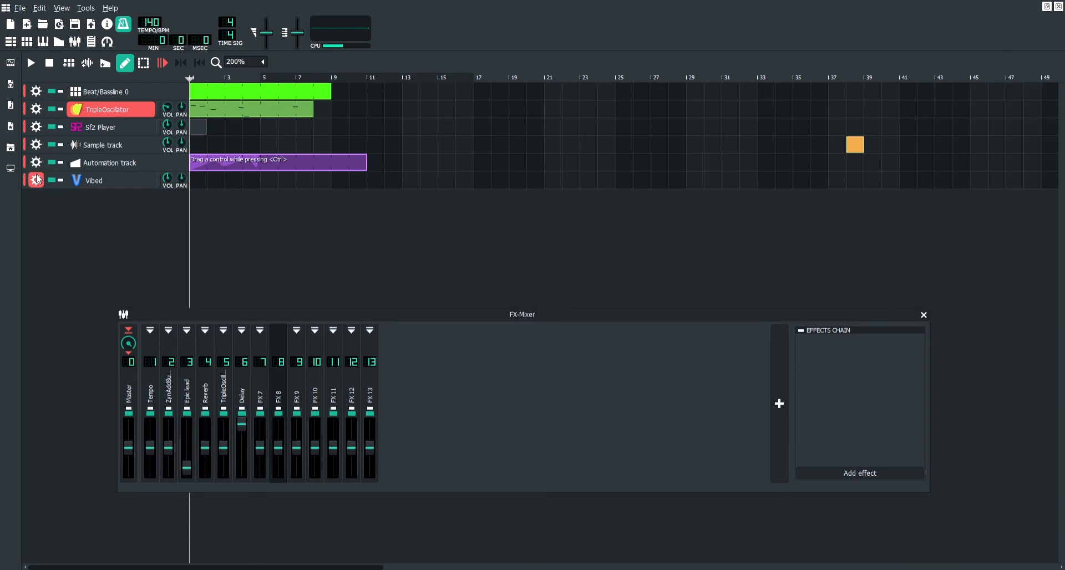
pyautogui.click(135, 251)
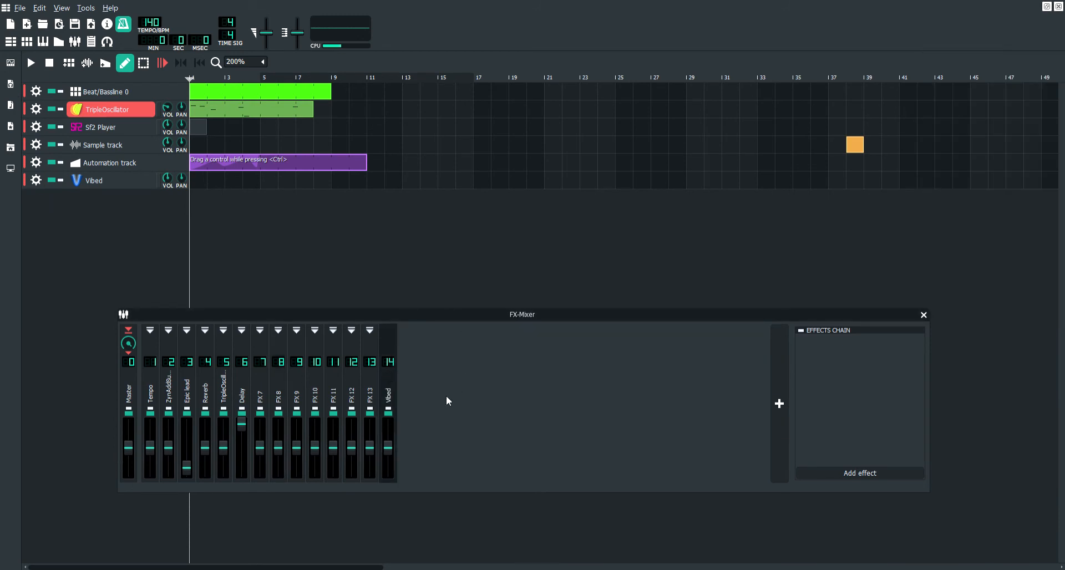
pyautogui.click(867, 475)
pyautogui.click(37, 182)
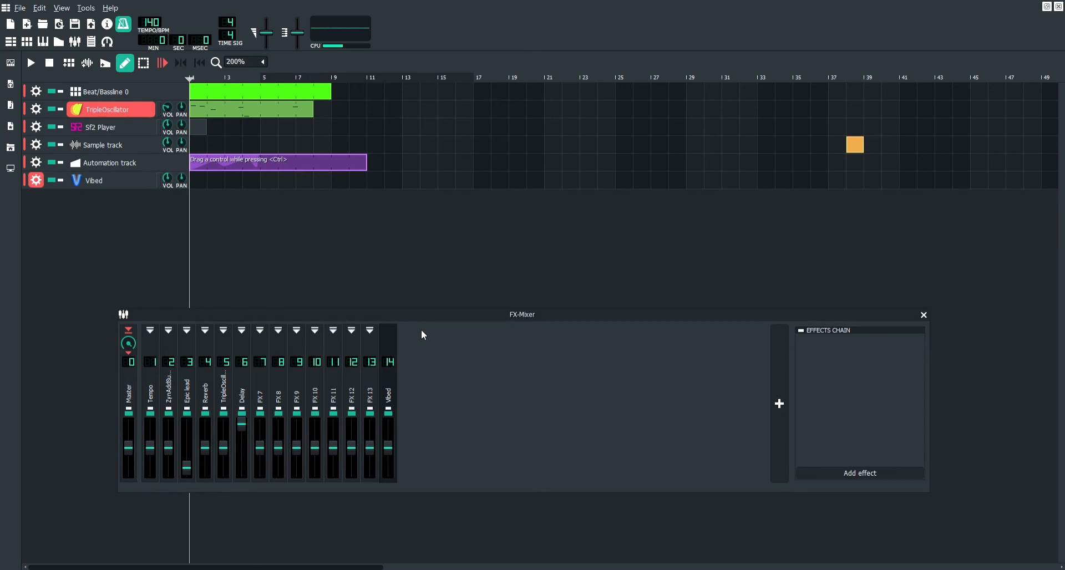
pyautogui.click(388, 373)
# Add an LB302 instrument track, assign it to its own new FX-Mixer channel, and close the instrument window and mixer.
pyautogui.click(11, 63)
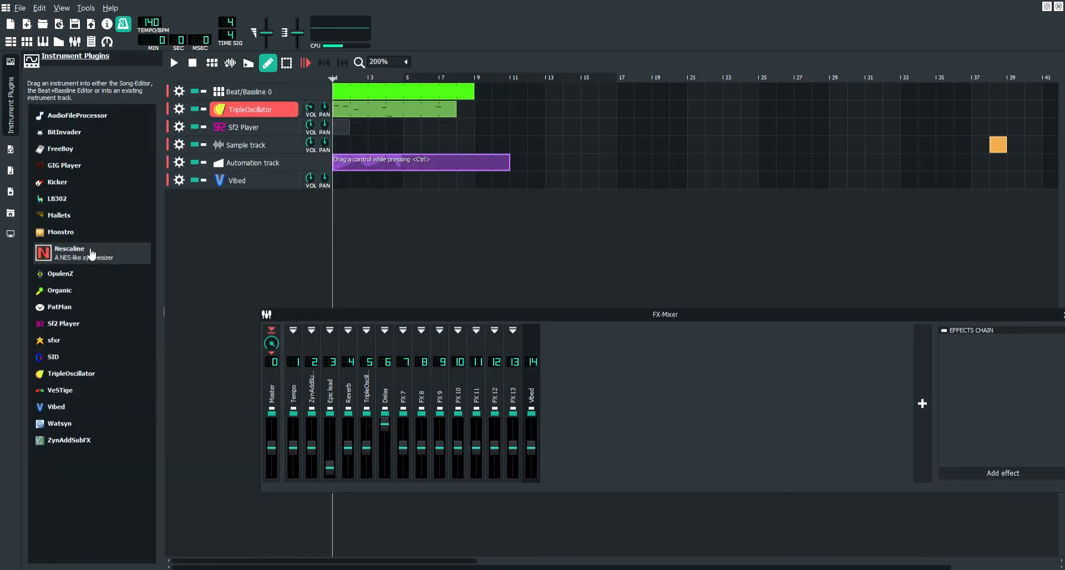
pyautogui.moveTo(62, 201); pyautogui.dragTo(213, 204)
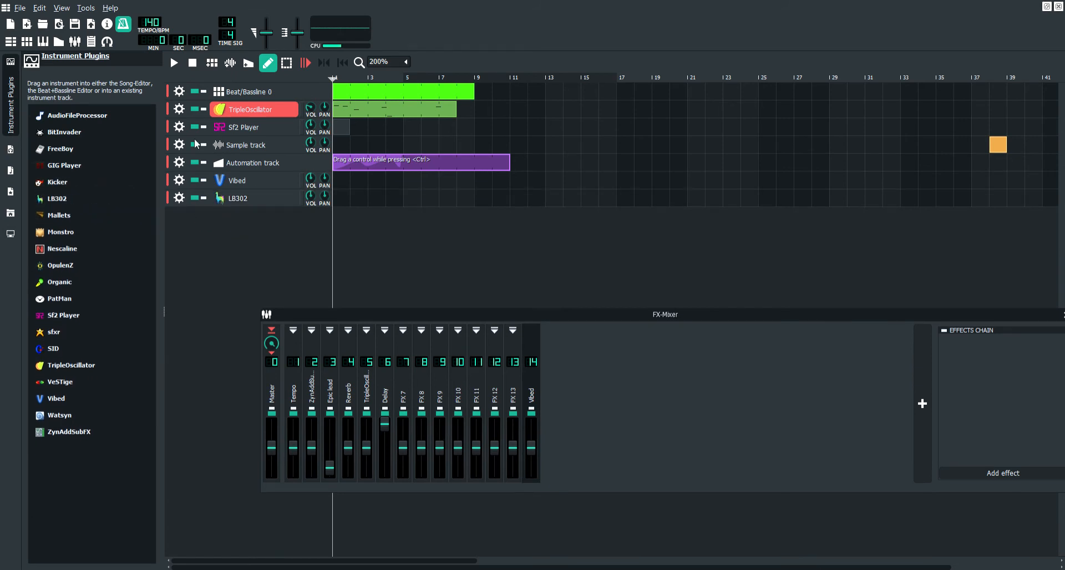
pyautogui.click(7, 92)
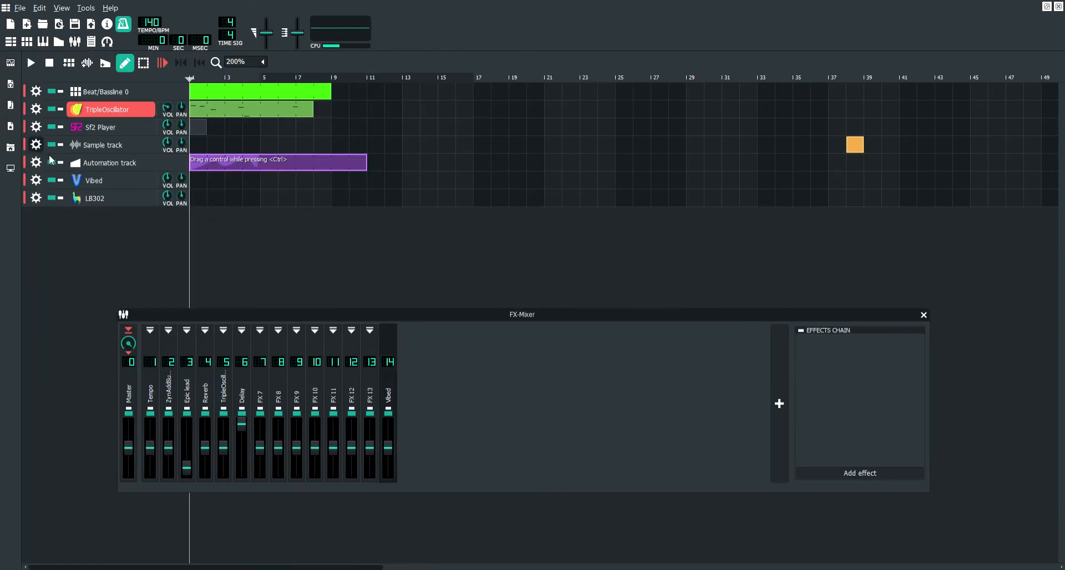
pyautogui.click(163, 202)
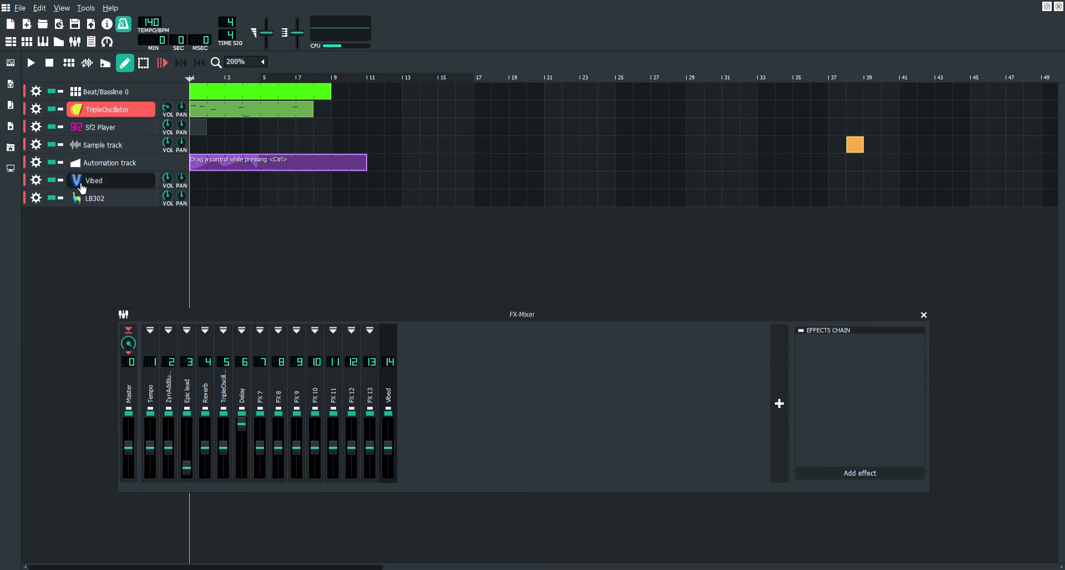
pyautogui.click(98, 199)
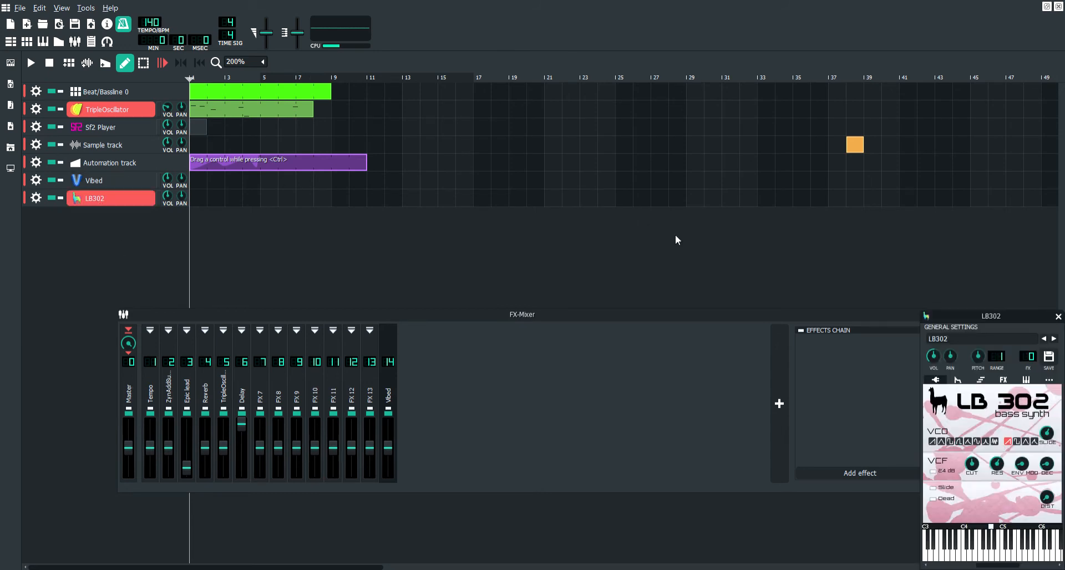
pyautogui.click(1005, 382)
pyautogui.click(1059, 318)
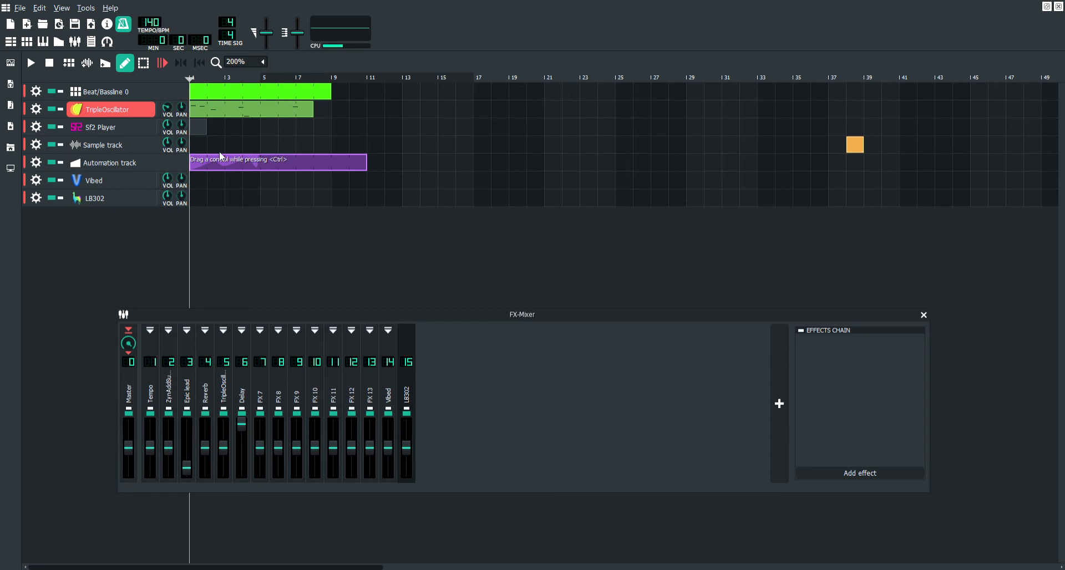
pyautogui.click(922, 316)
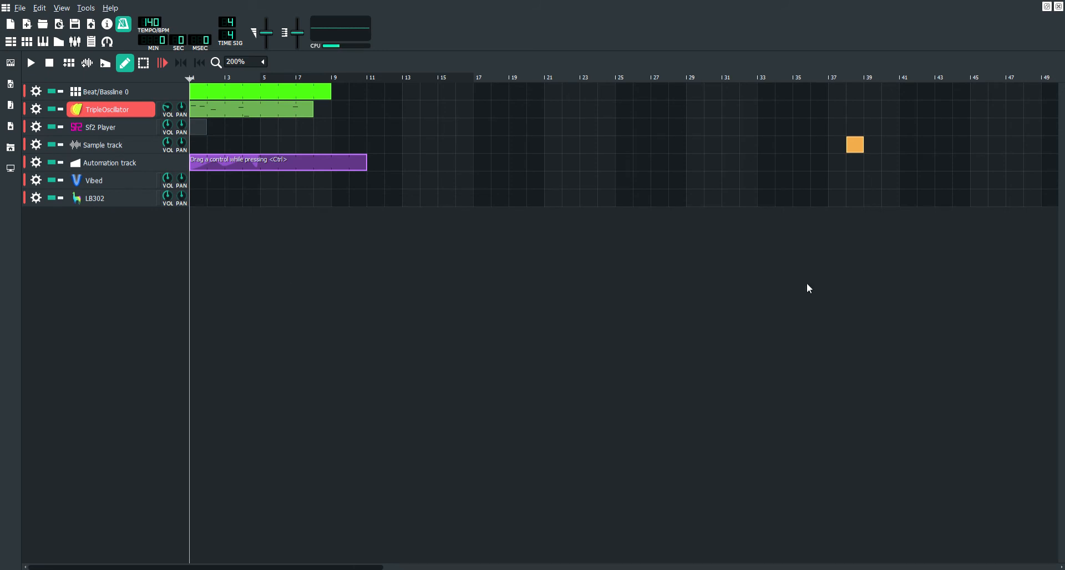
# Open the Project Notes, change the font of all the text to Microsoft Tai Le, and close the notes.
pyautogui.click(78, 41)
pyautogui.click(81, 42)
pyautogui.click(92, 44)
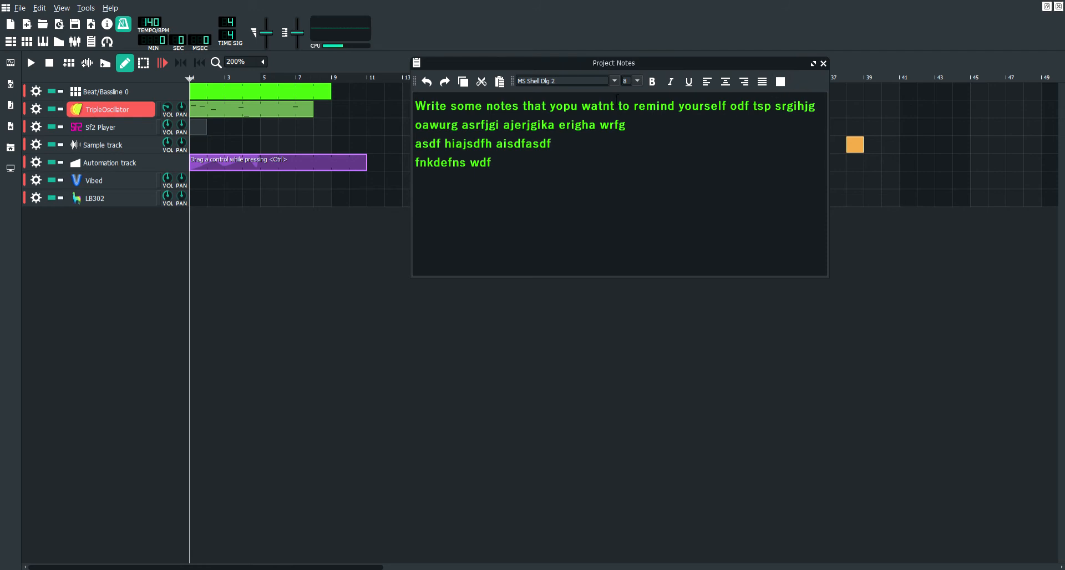
pyautogui.hotkey('ctrl', 'a')
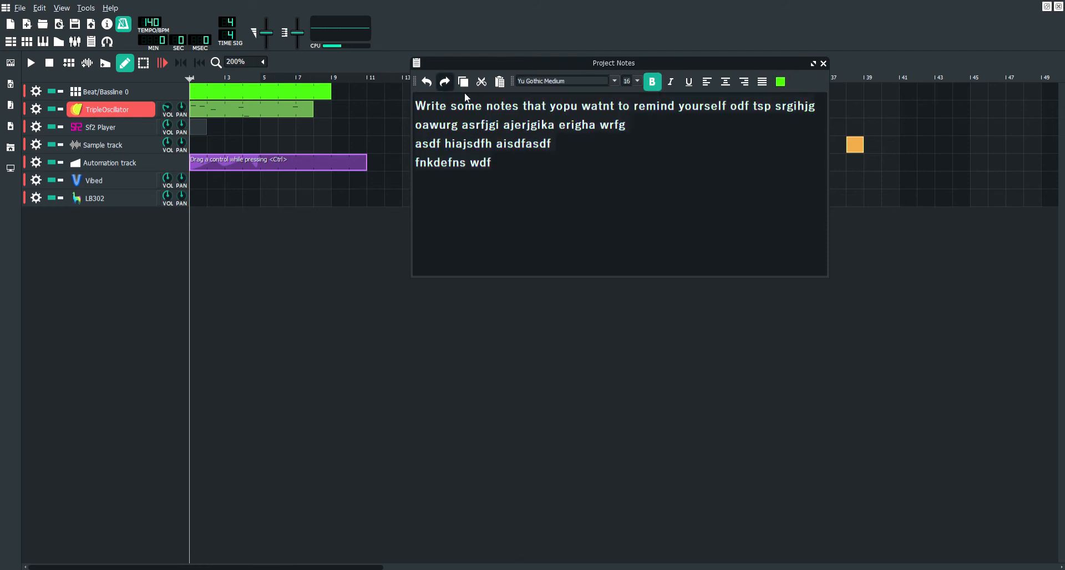
pyautogui.click(563, 134)
pyautogui.click(519, 152)
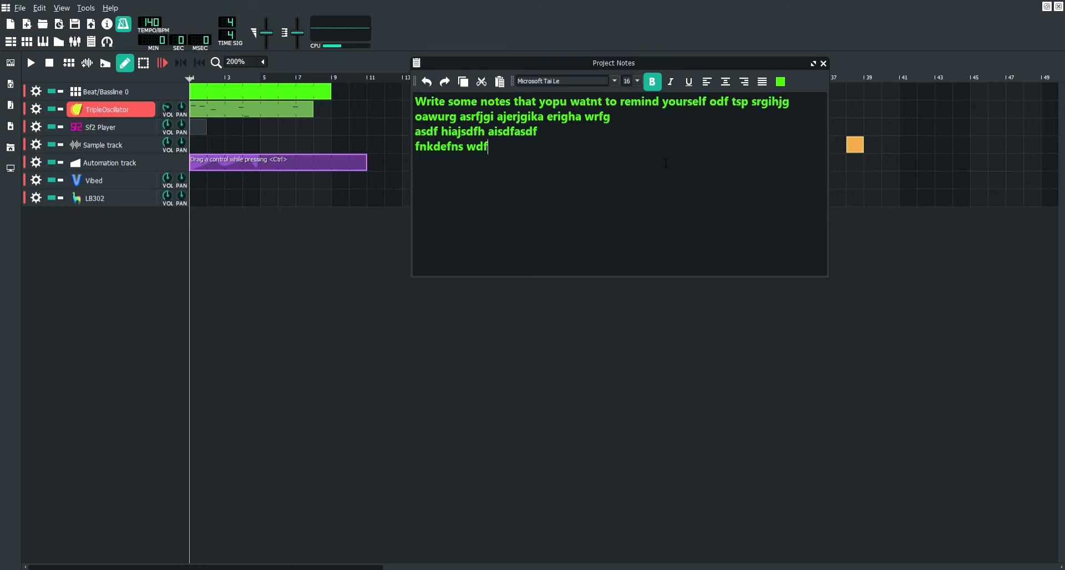
pyautogui.click(823, 63)
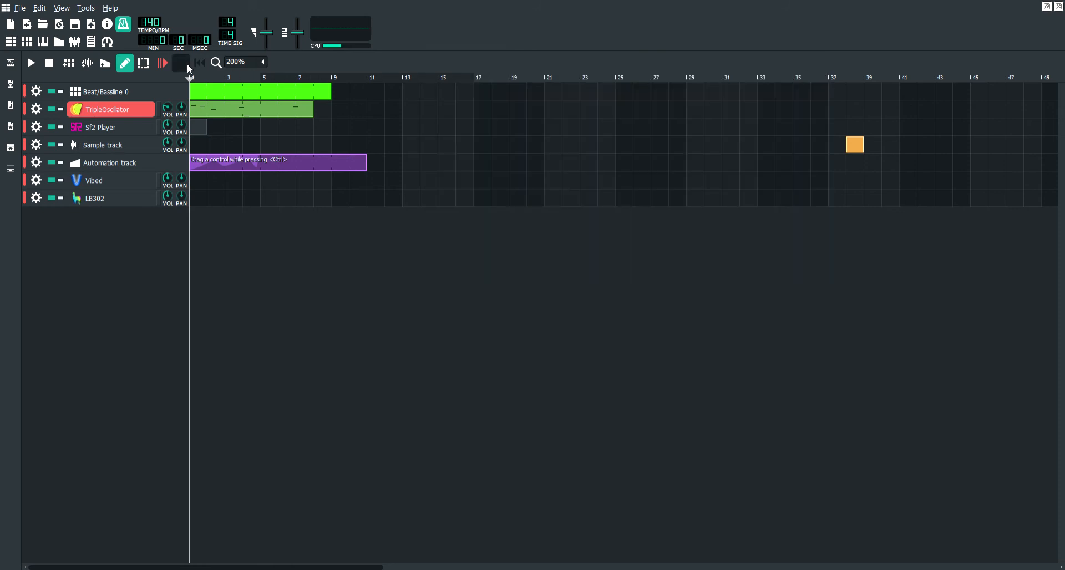
# Add an LFO controller to the Controller Rack, remove it again and close the rack.
pyautogui.click(108, 42)
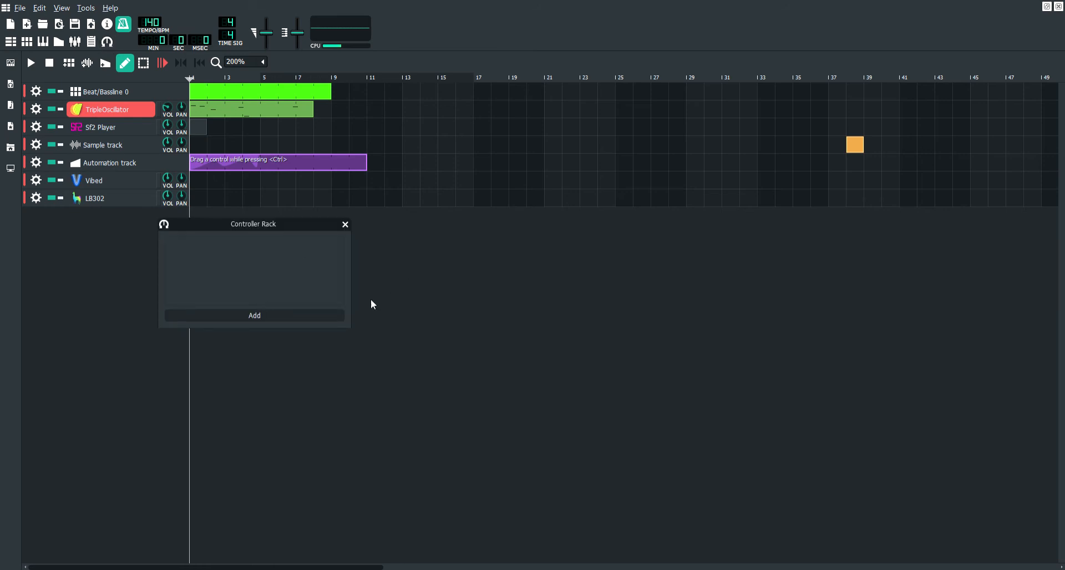
pyautogui.click(248, 315)
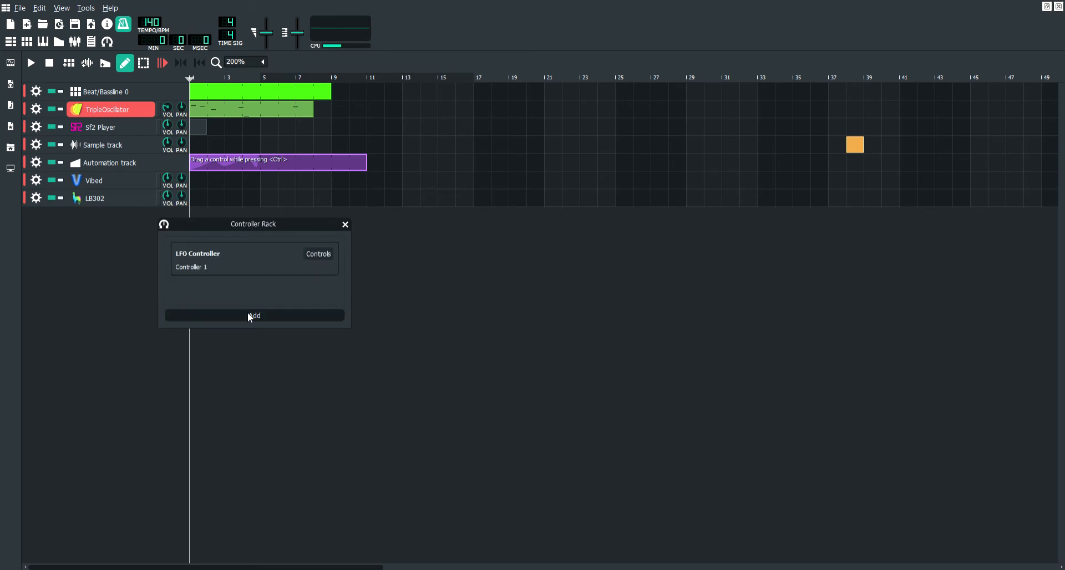
pyautogui.rightClick(294, 262)
pyautogui.click(312, 289)
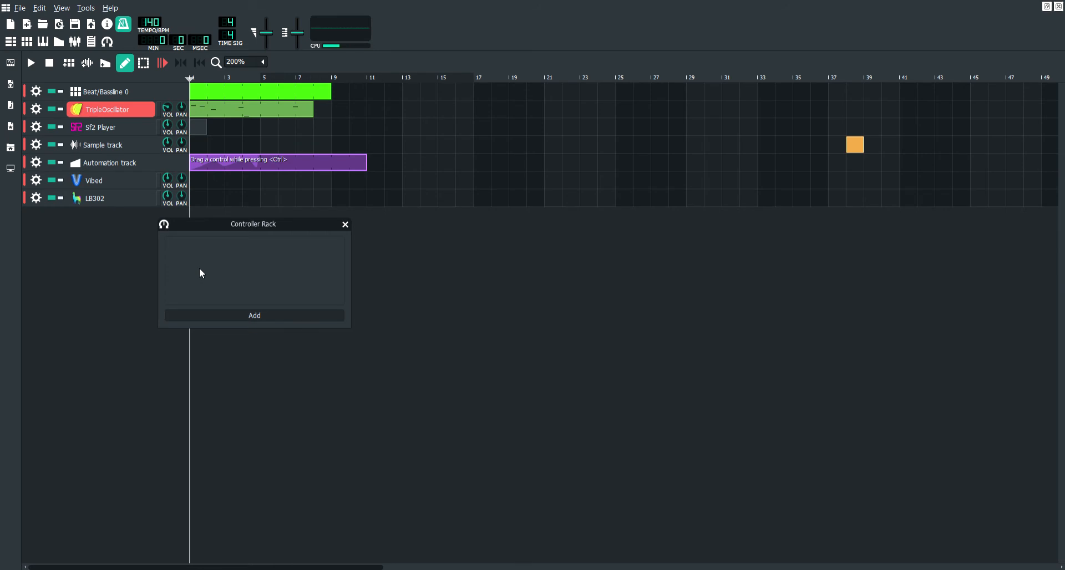
pyautogui.click(345, 224)
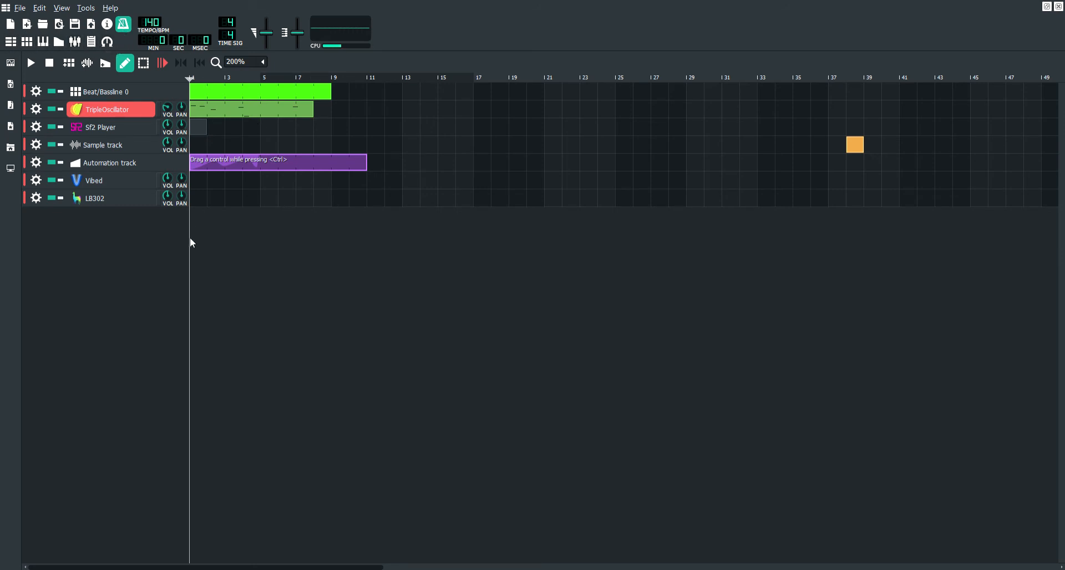
# Play the song, delete the TripleOscillator pattern, turn off the metronome and stop playback.
pyautogui.press('space')
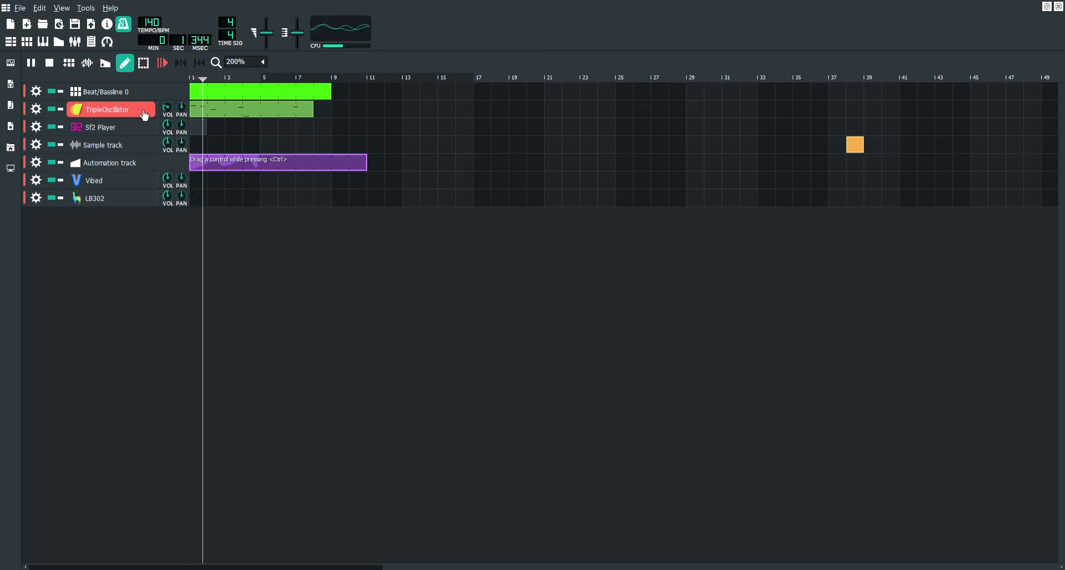
pyautogui.rightClick(198, 114)
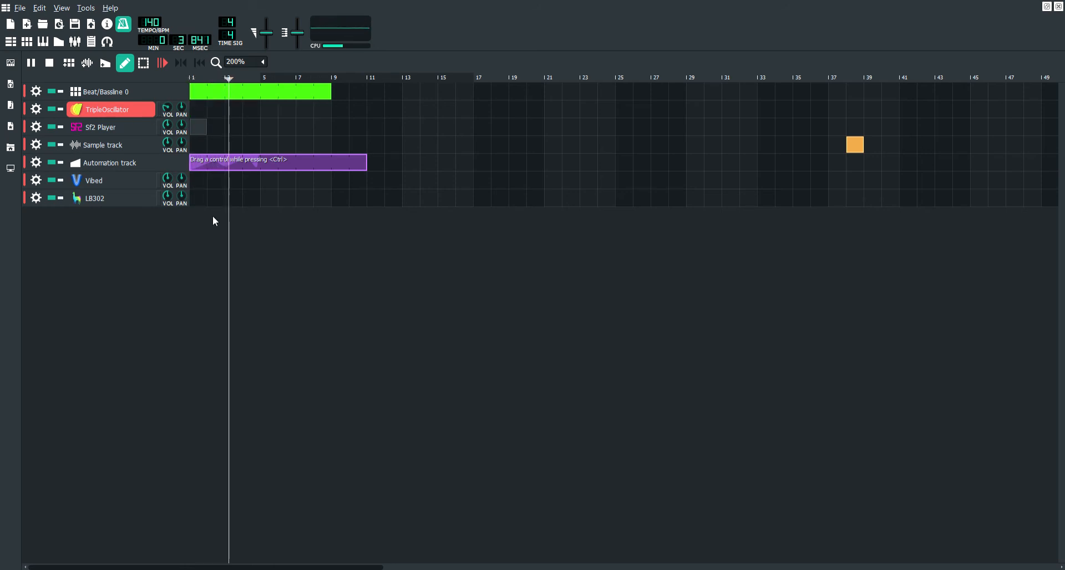
pyautogui.click(124, 24)
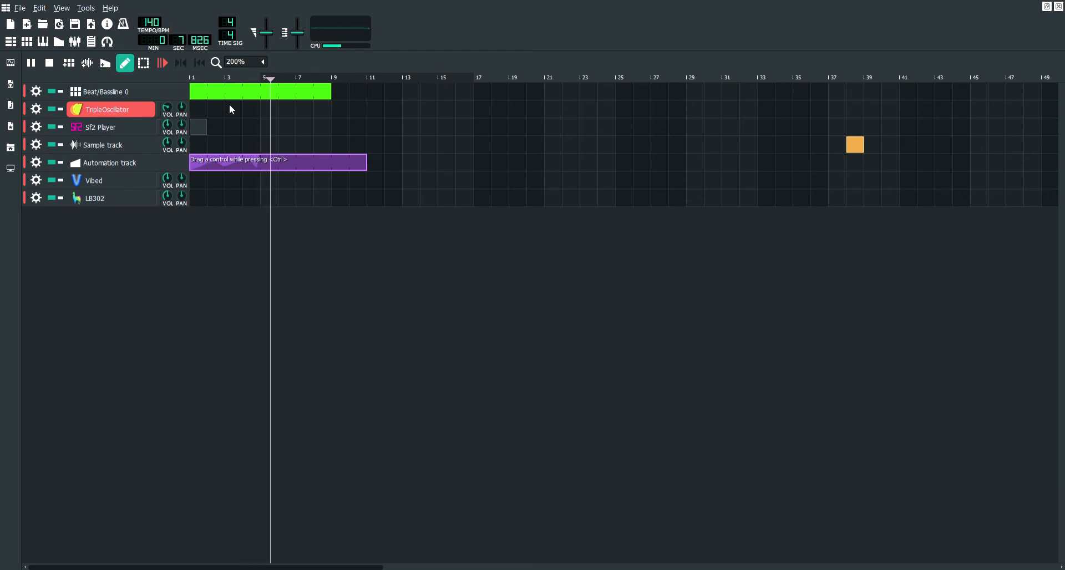
pyautogui.press('space')
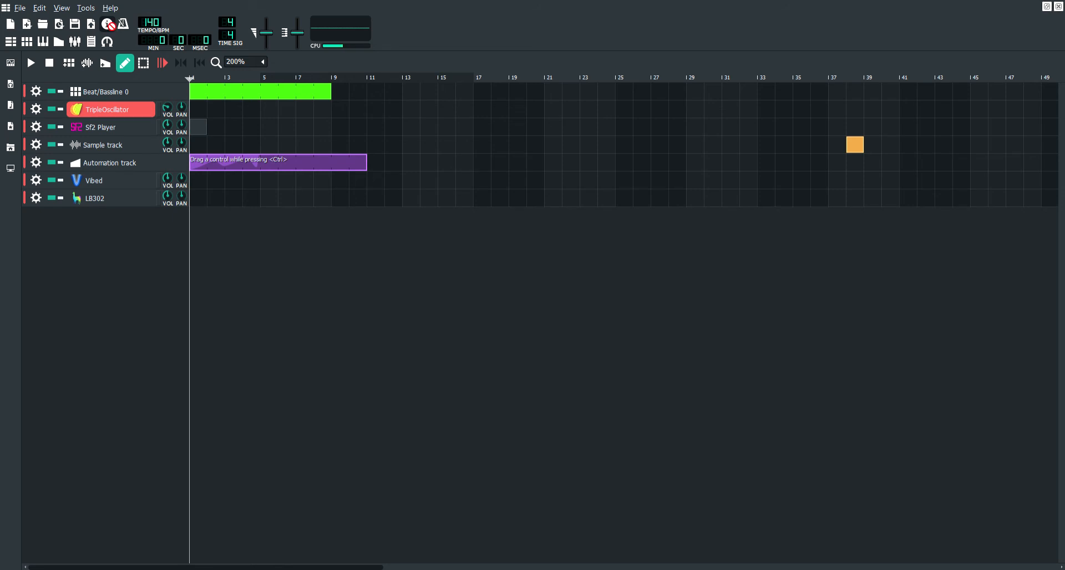
pyautogui.moveTo(108, 107); pyautogui.dragTo(342, 35)
pyautogui.click(108, 26)
# Play the song from the beginning, pause it, and stop playback so the playhead returns to the start.
pyautogui.moveTo(203, 77)
pyautogui.mouseDown()
pyautogui.moveTo(579, 86)
pyautogui.moveTo(398, 85)
pyautogui.moveTo(443, 80)
pyautogui.moveTo(175, 119)
pyautogui.mouseUp()
pyautogui.click(33, 63)
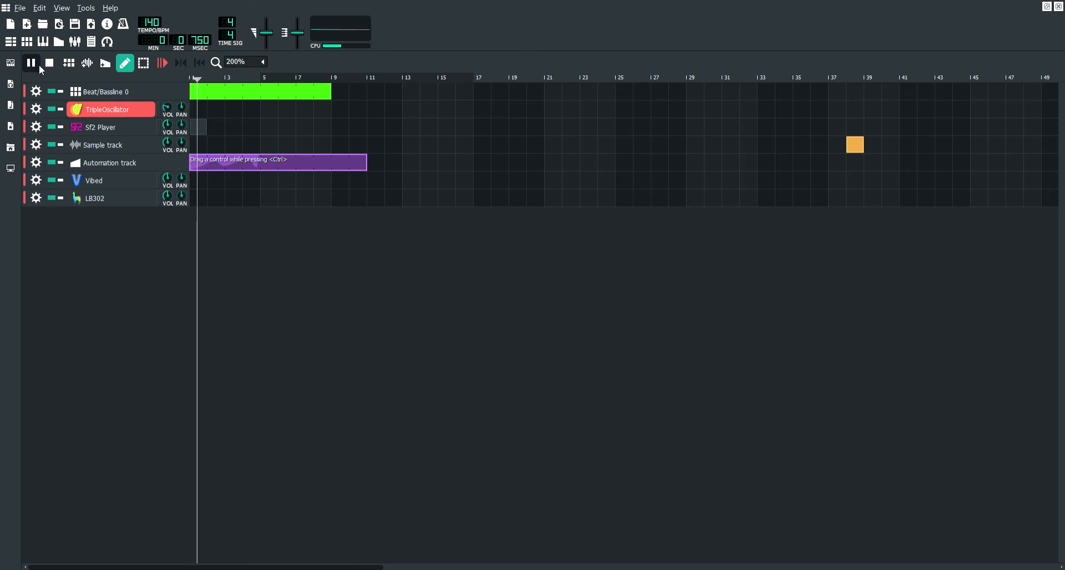
pyautogui.click(33, 65)
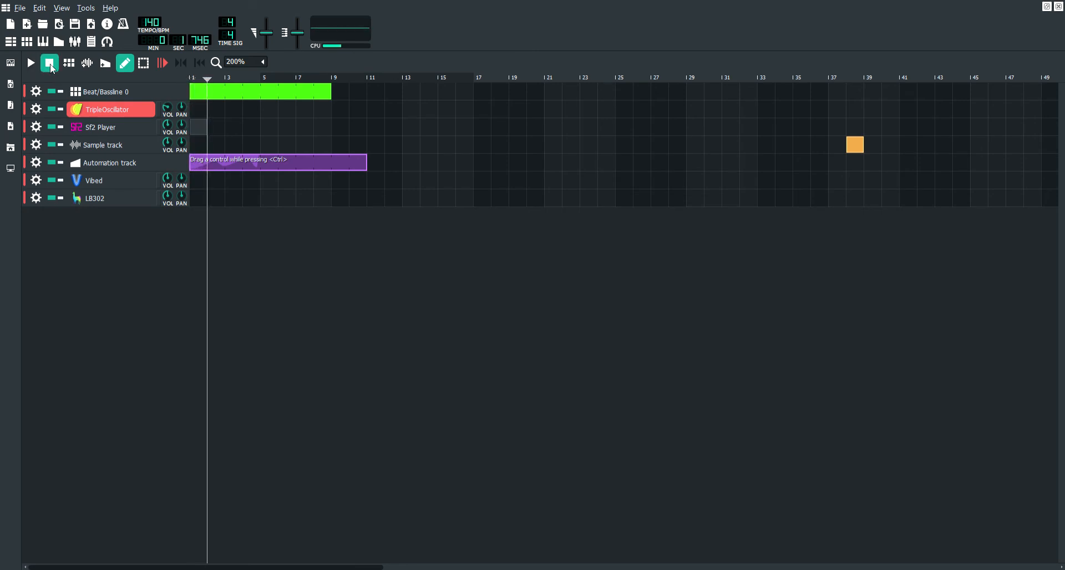
pyautogui.click(48, 65)
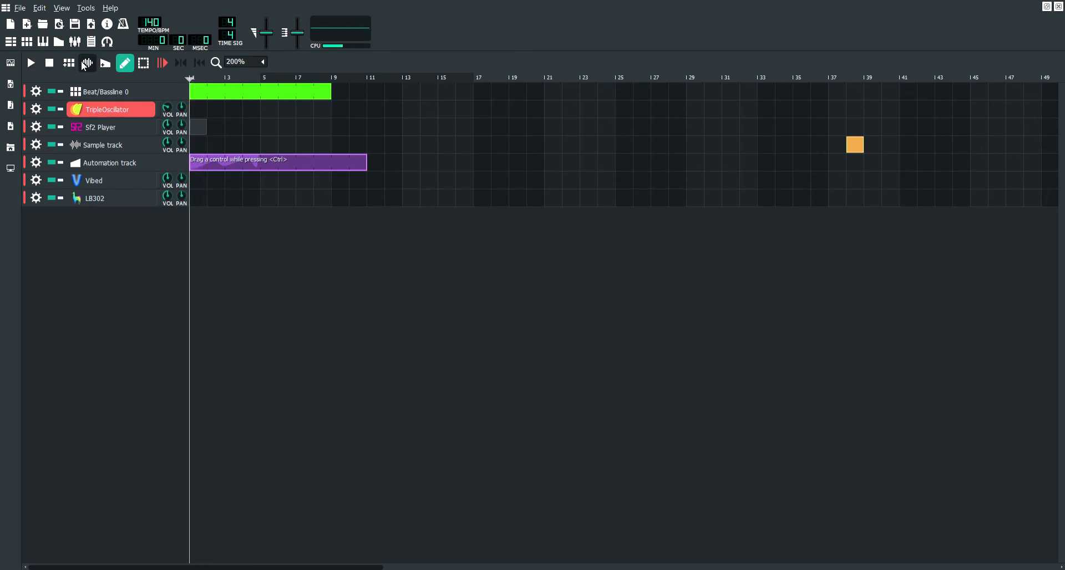
# Add four Beat/Bassline tracks and one sample track to the song.
pyautogui.click(69, 63)
pyautogui.click(78, 66)
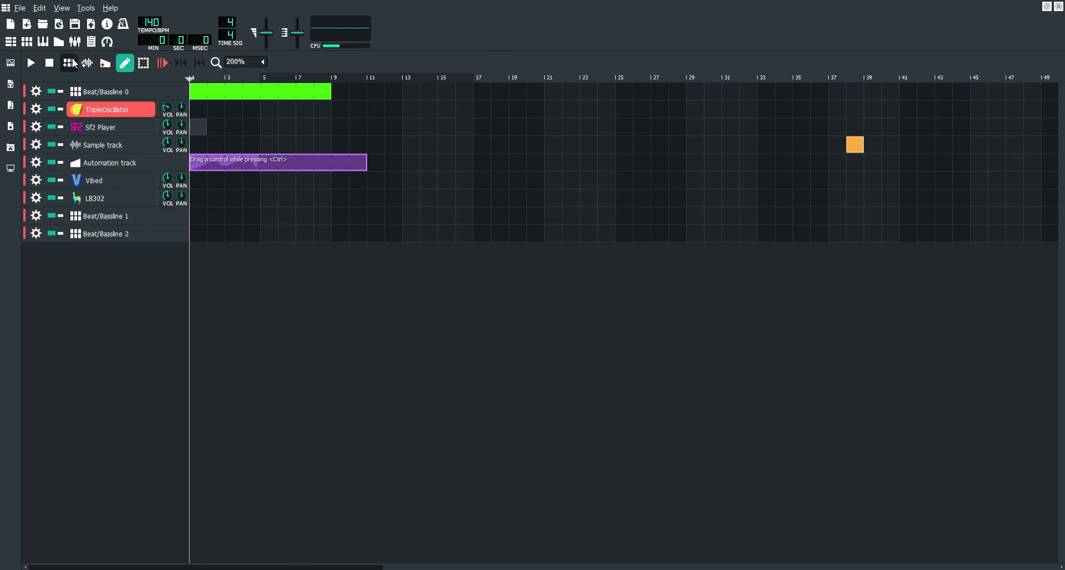
pyautogui.click(78, 65)
pyautogui.click(78, 65)
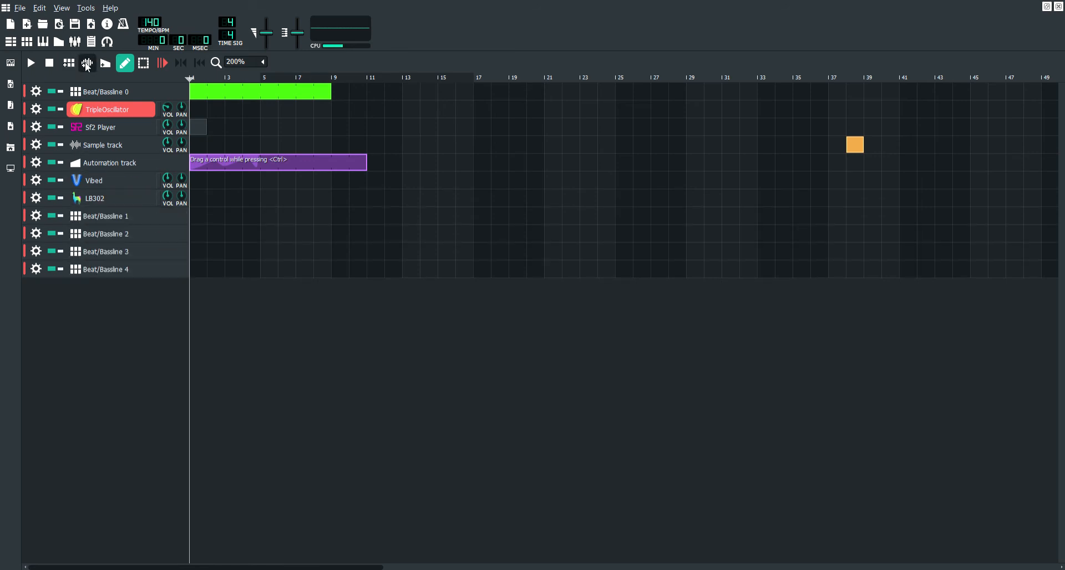
pyautogui.click(86, 64)
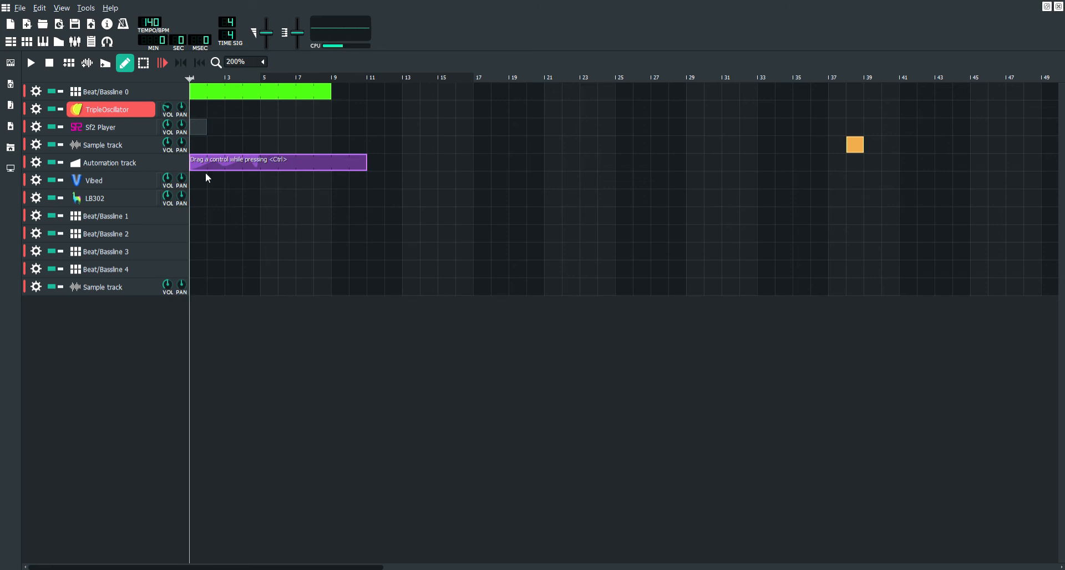
# Add six automation tracks to the end of the song's track list.
pyautogui.click(106, 64)
pyautogui.click(106, 65)
pyautogui.click(107, 65)
pyautogui.click(106, 64)
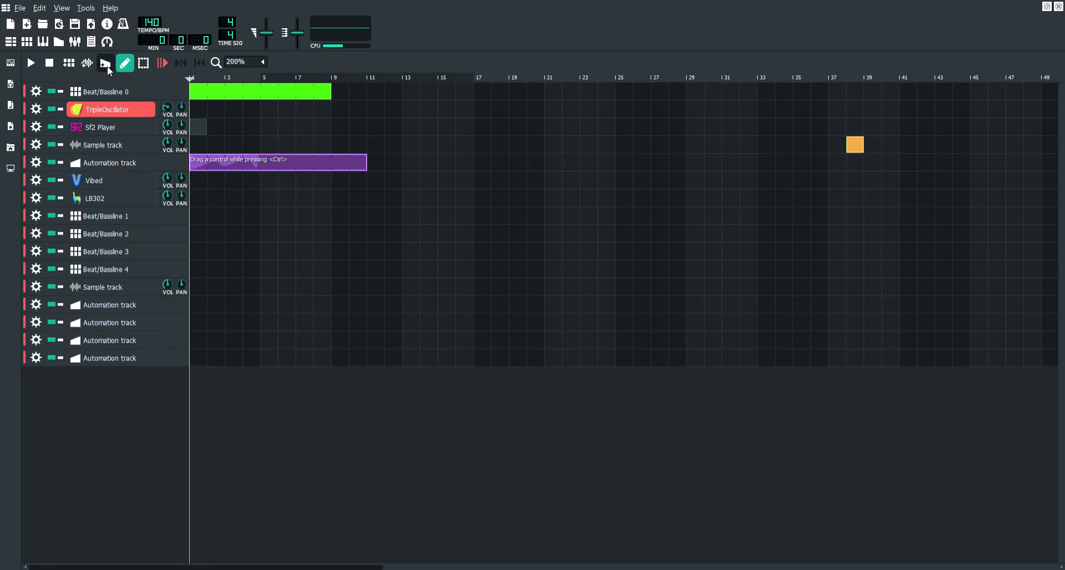
pyautogui.click(107, 65)
pyautogui.click(107, 64)
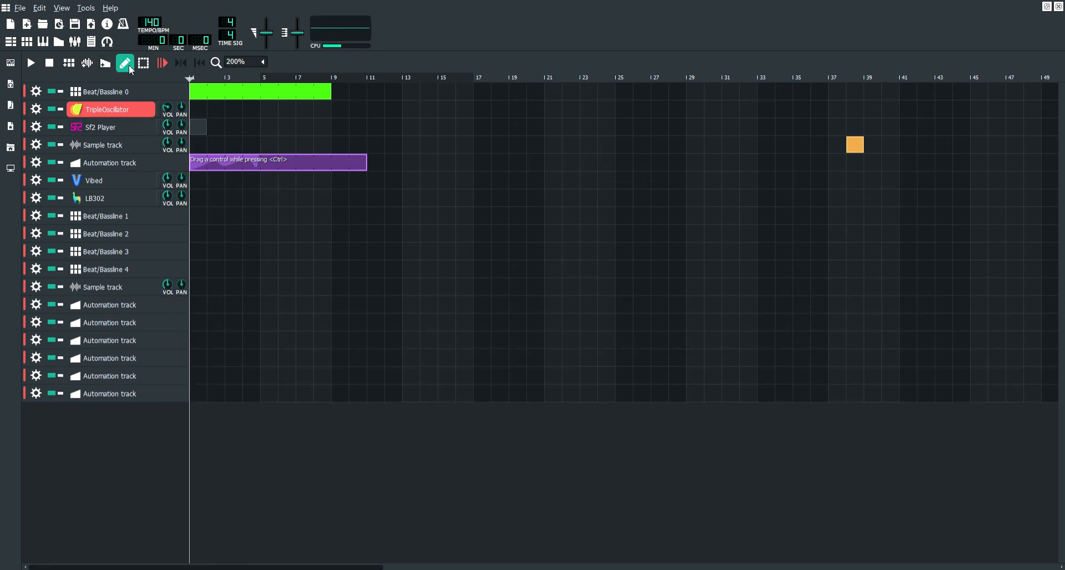
# Place blocks on Vibed, LB302, Beat/Bassline 1 and Beat/Bassline 3, and select them with the Sf2 Player and automation blocks.
pyautogui.moveTo(262, 165); pyautogui.dragTo(240, 176)
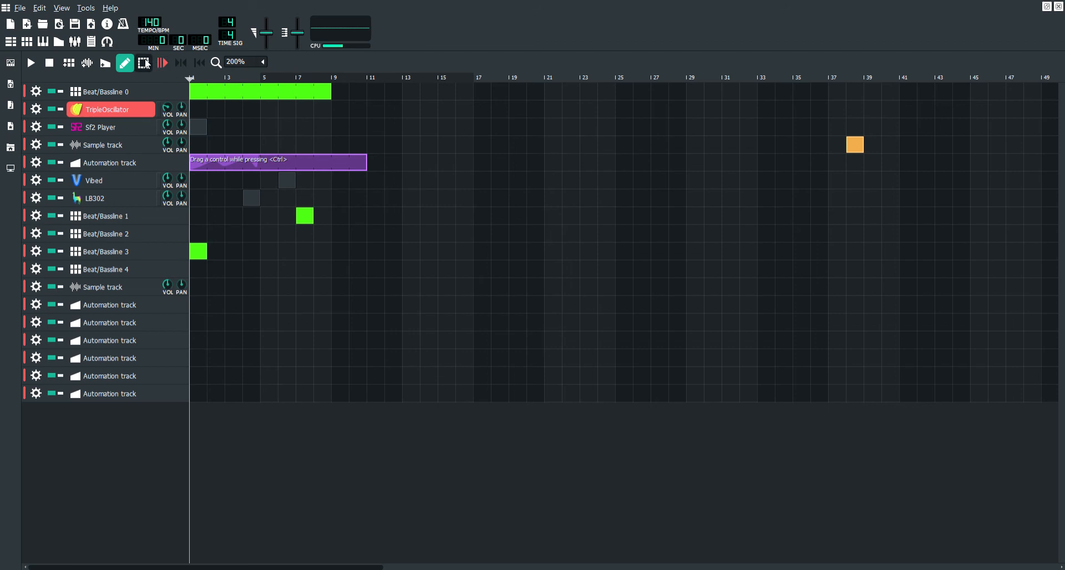
pyautogui.click(143, 63)
pyautogui.moveTo(349, 284); pyautogui.dragTo(157, 234)
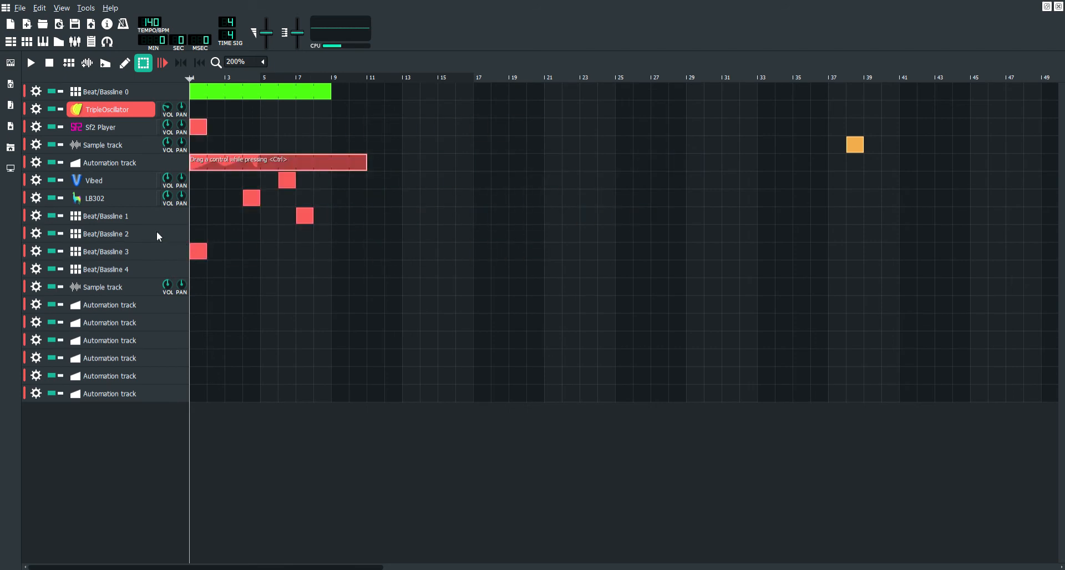
# Remove one bar at a time at the song's start until all blocks on the tracks begin at bar 1.
pyautogui.hotkey('shift', 'Delete')
pyautogui.hotkey('shift', 'Delete')
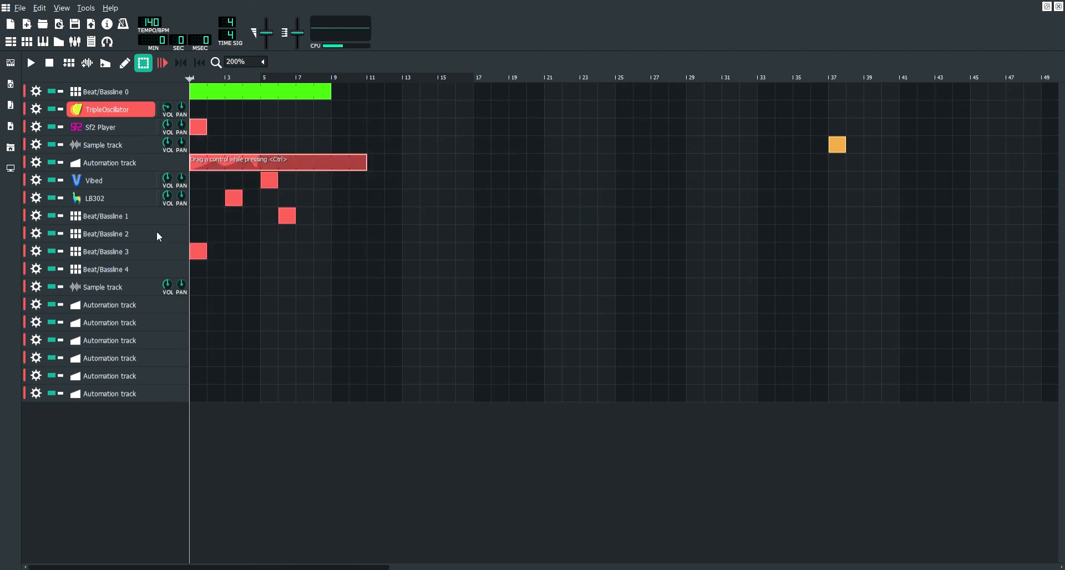
pyautogui.hotkey('shift', 'Delete')
pyautogui.hotkey('shift', 'Delete')
pyautogui.hotkey('shift', 'Delete')
pyautogui.hotkey('shift', 'Delete')
pyautogui.hotkey('shift', 'Delete')
pyautogui.hotkey('shift', 'Delete')
pyautogui.hotkey('shift', 'Delete')
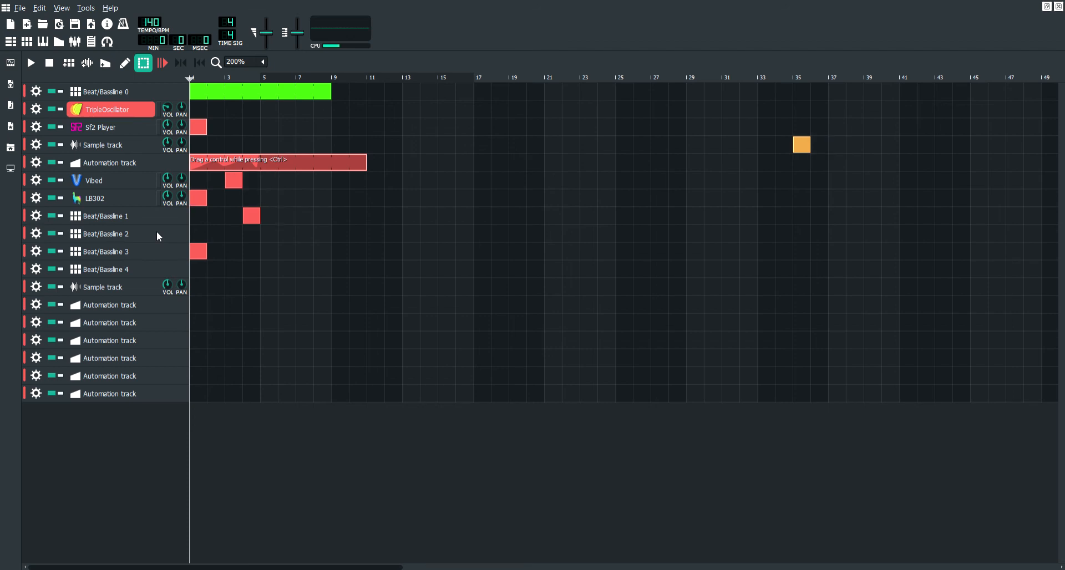
pyautogui.hotkey('shift', 'Delete')
pyautogui.hotkey('shift', 'Delete')
pyautogui.hotkey('shift', 'Delete')
pyautogui.hotkey('shift', 'Delete')
pyautogui.hotkey('shift', 'Delete')
pyautogui.hotkey('shift', 'Delete')
pyautogui.hotkey('shift', 'Delete')
pyautogui.hotkey('shift', 'Delete')
pyautogui.hotkey('shift', 'Delete')
pyautogui.hotkey('shift', 'Delete')
pyautogui.hotkey('shift', 'Delete')
pyautogui.hotkey('shift', 'Delete')
pyautogui.hotkey('shift', 'Delete')
pyautogui.hotkey('shift', 'Delete')
pyautogui.hotkey('shift', 'Delete')
pyautogui.hotkey('shift', 'Delete')
pyautogui.hotkey('shift', 'Delete')
pyautogui.hotkey('shift', 'Delete')
pyautogui.hotkey('shift', 'Delete')
pyautogui.hotkey('shift', 'Delete')
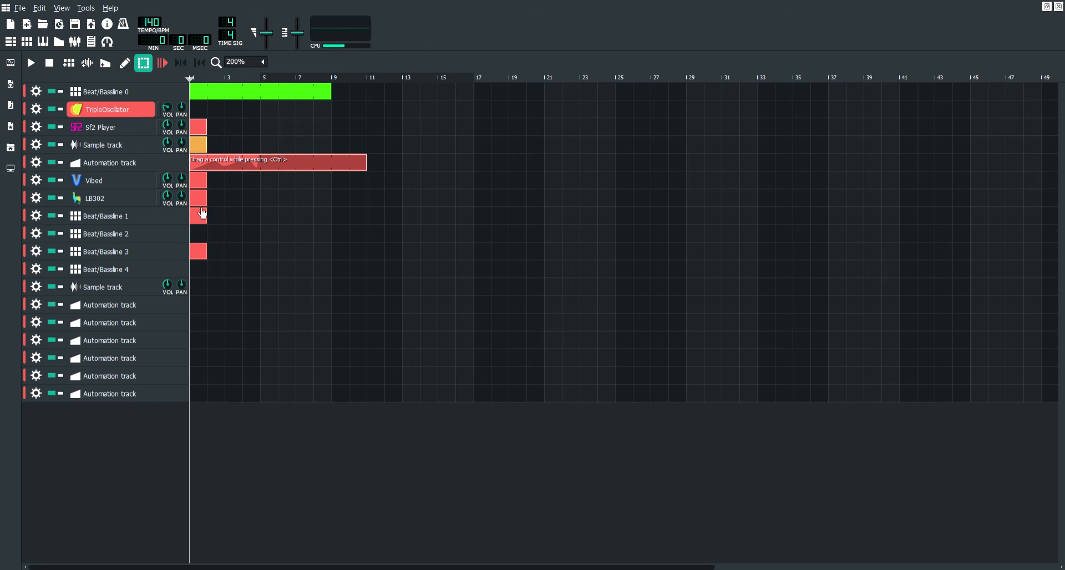
# Move the selected blocks to bar 7 and delete every block in the song except the Beat/Bassline 0 one.
pyautogui.moveTo(206, 186); pyautogui.dragTo(309, 174)
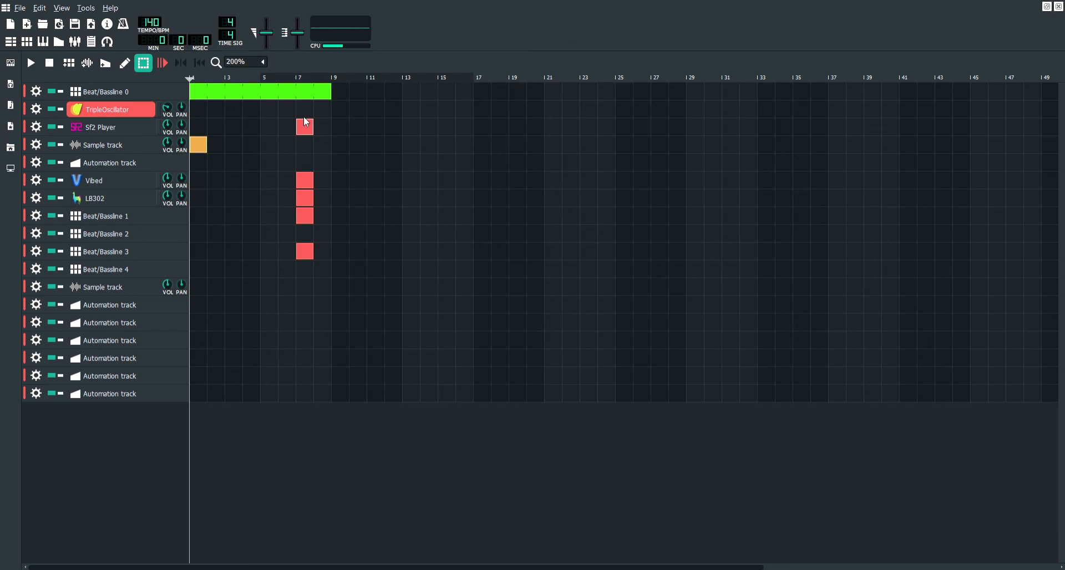
pyautogui.middleClick(310, 198)
pyautogui.middleClick(309, 211)
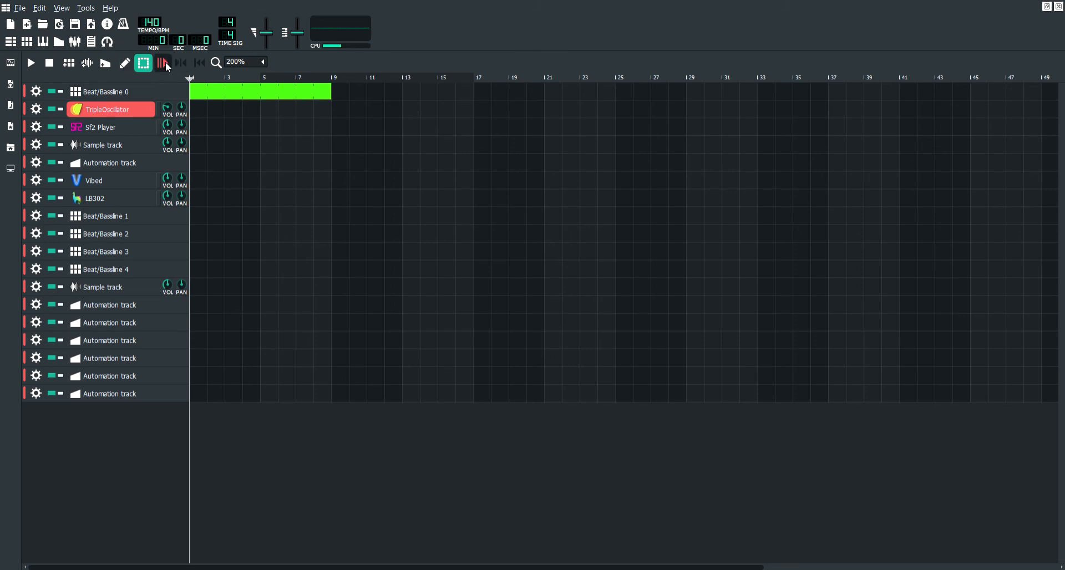
# Draw a TripleOscillator pattern in bar 1, enable its fifth step and delete the pattern.
pyautogui.click(126, 62)
pyautogui.click(195, 111)
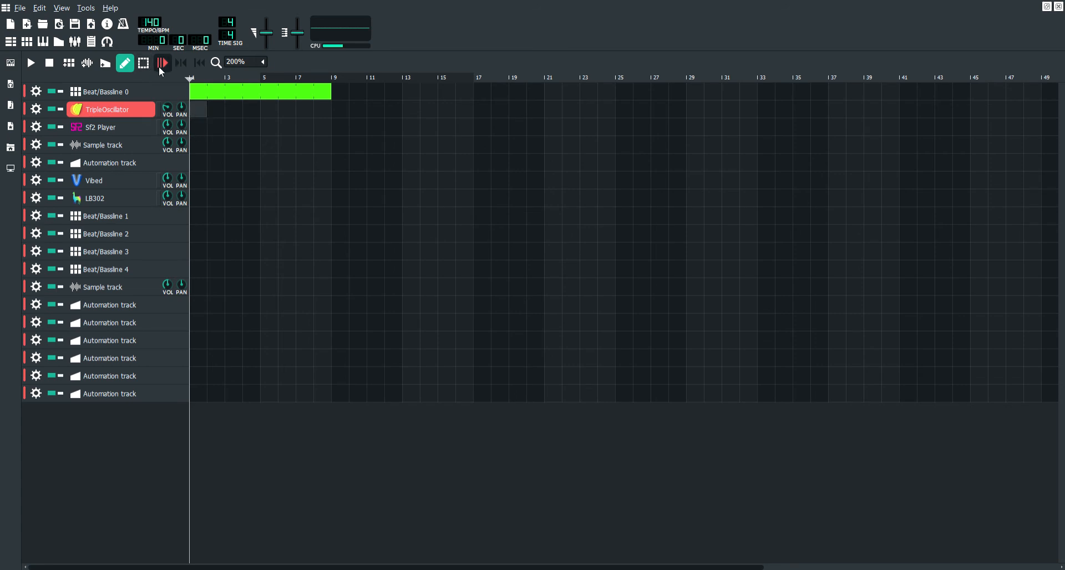
pyautogui.scroll(2, 212, 114)
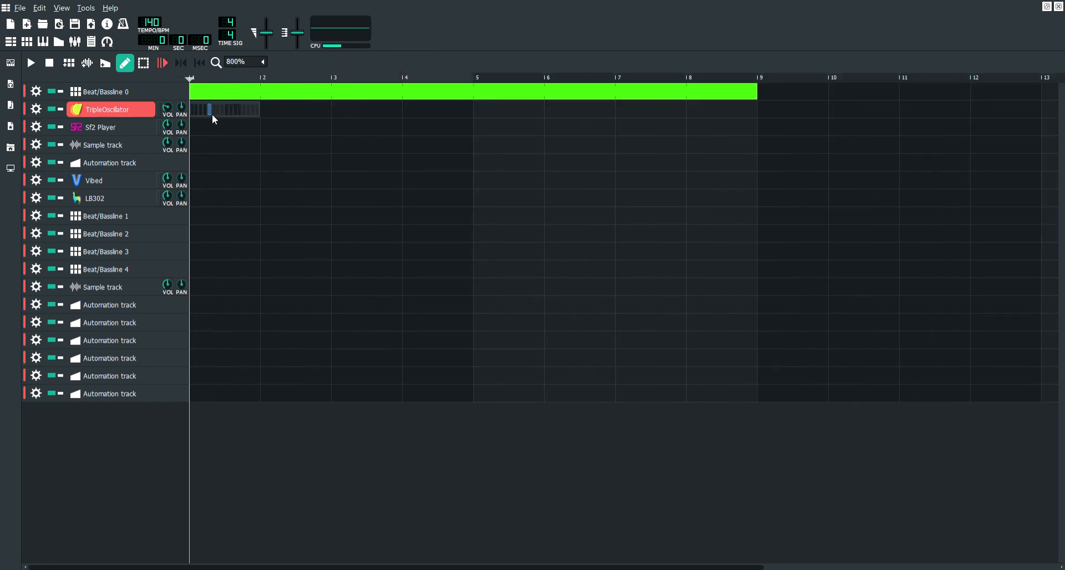
pyautogui.scroll(1, 209, 121)
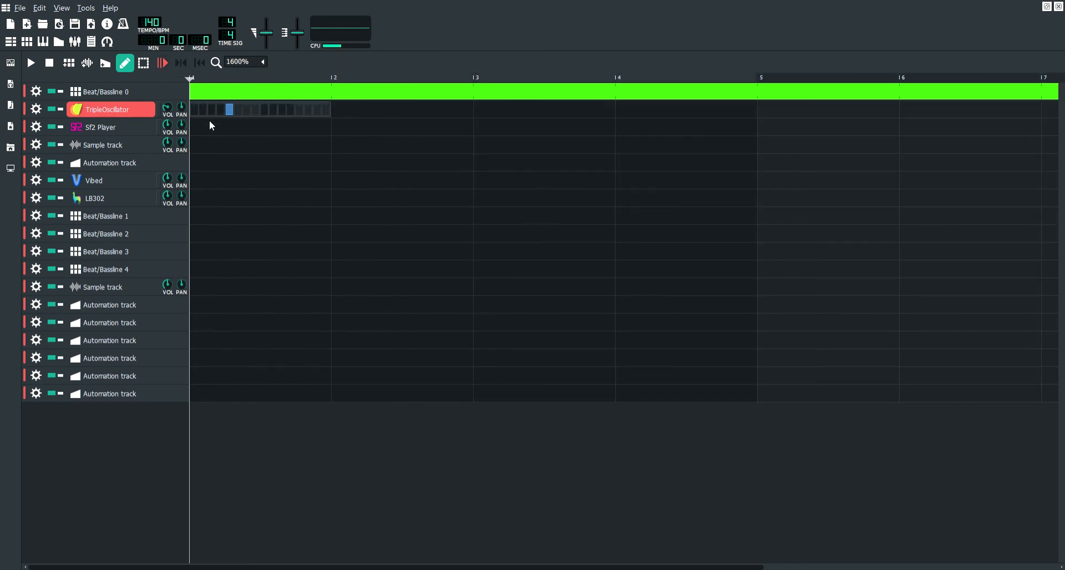
pyautogui.middleClick(220, 113)
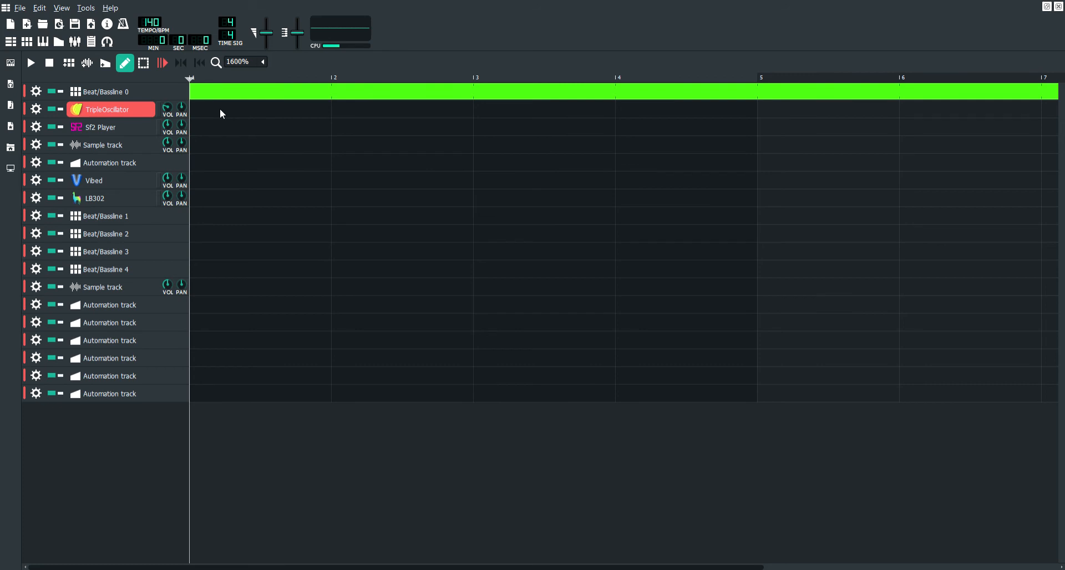
# Play the song from about the start of bar 6 with auto-scrolling on, and stop playback.
pyautogui.press('space')
pyautogui.click(906, 81)
pyautogui.press('space')
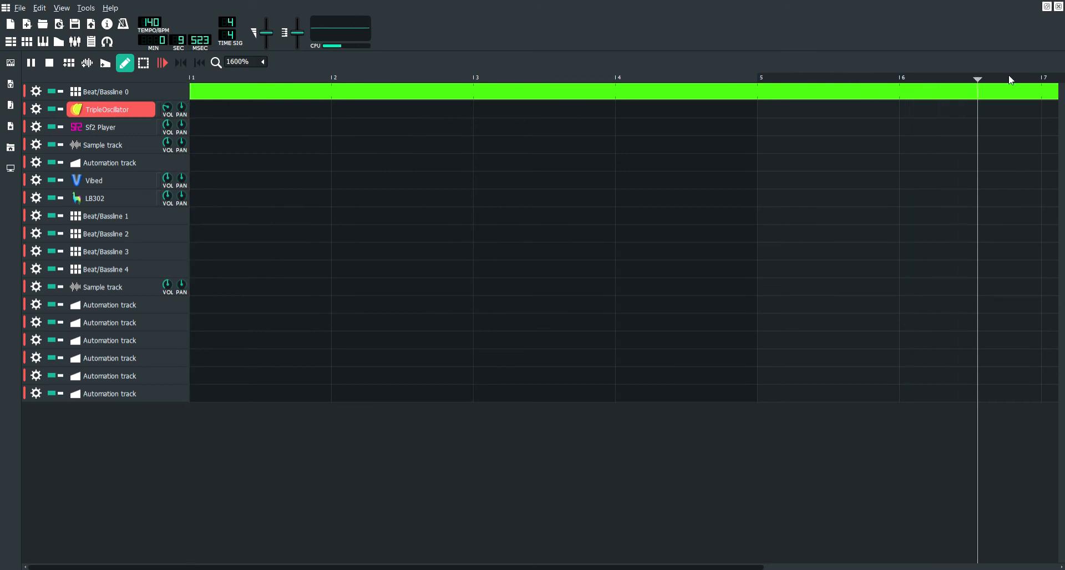
pyautogui.press('space')
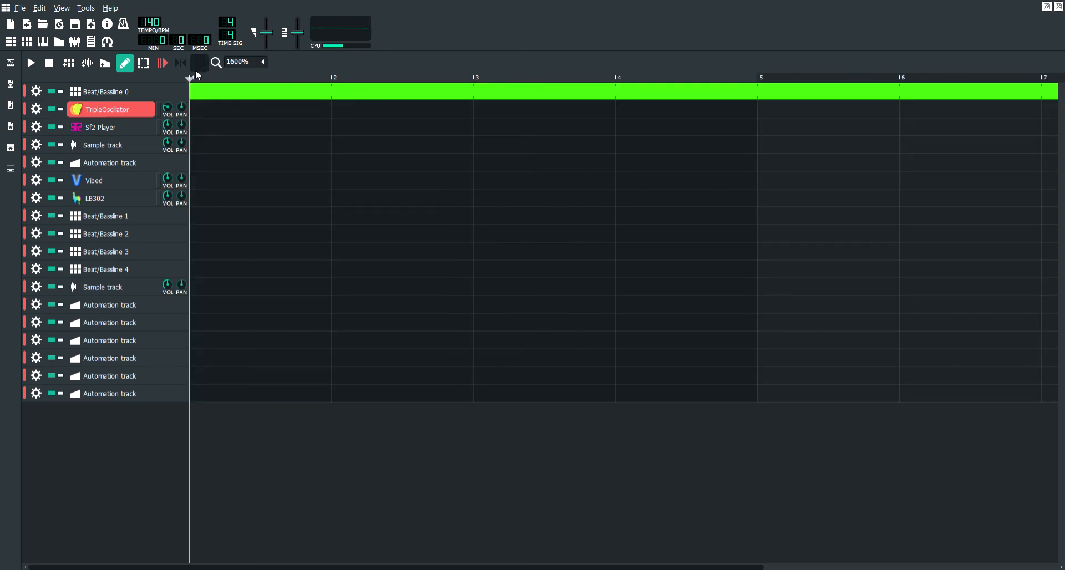
# Turn off auto-scrolling and play the song from about the middle of bar 6.
pyautogui.click(168, 65)
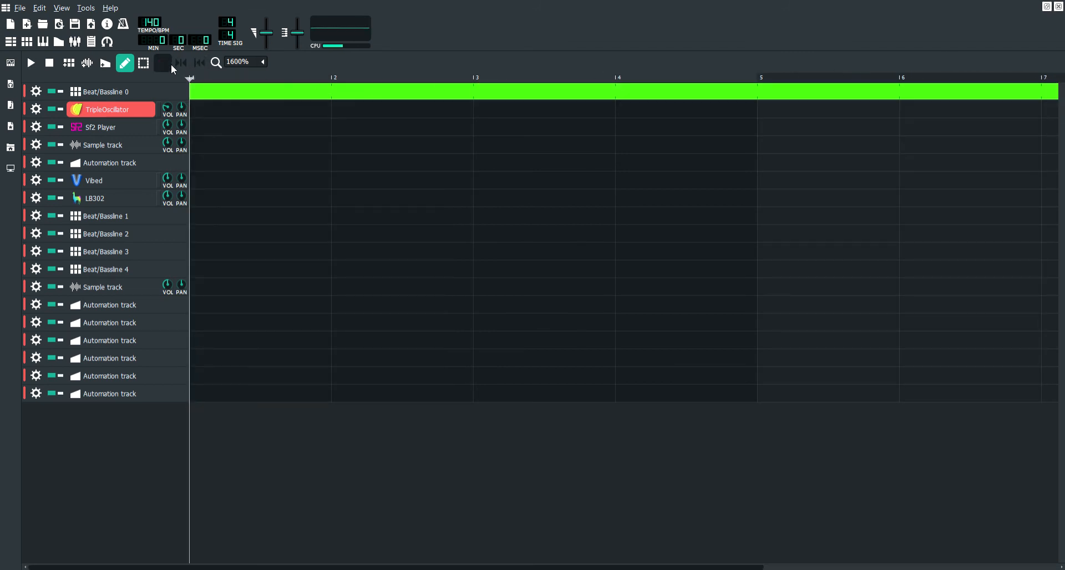
pyautogui.click(972, 81)
pyautogui.press('space')
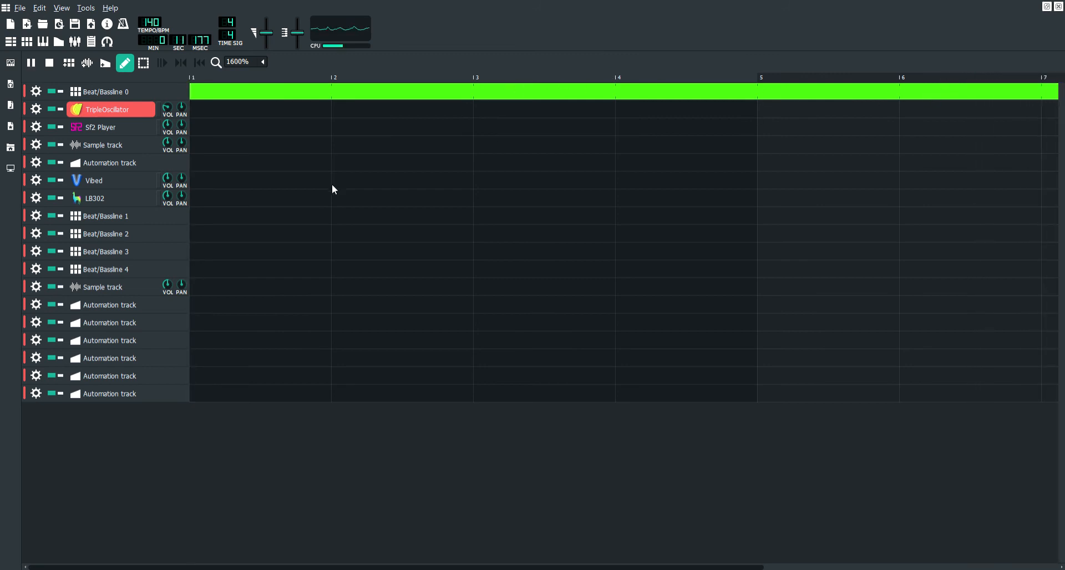
# Place an automation block in bar 2 of the first automation track during playback, delete it and stop the song.
pyautogui.click(396, 164)
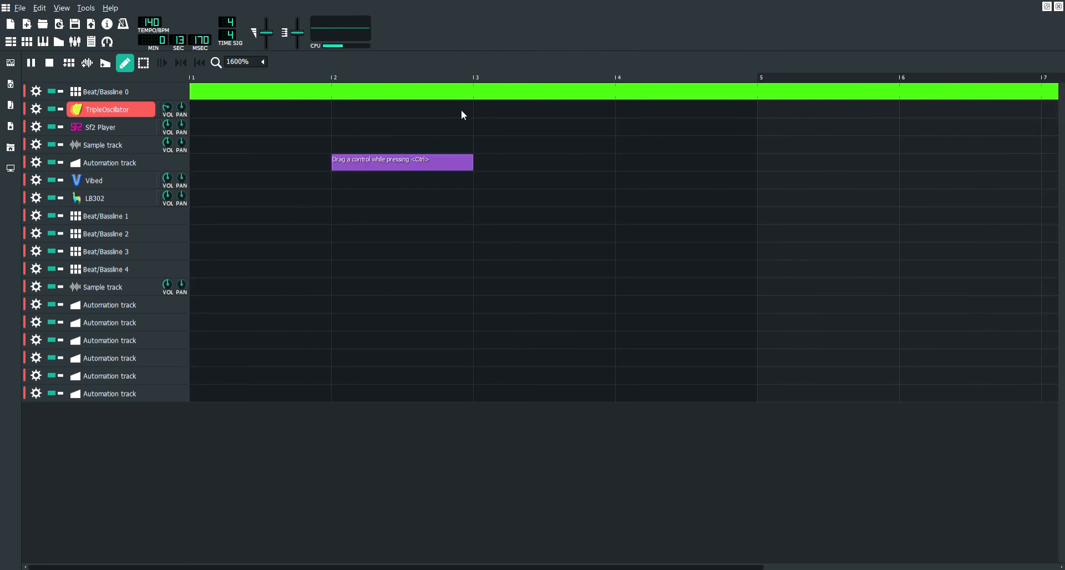
pyautogui.middleClick(397, 157)
pyautogui.press('space')
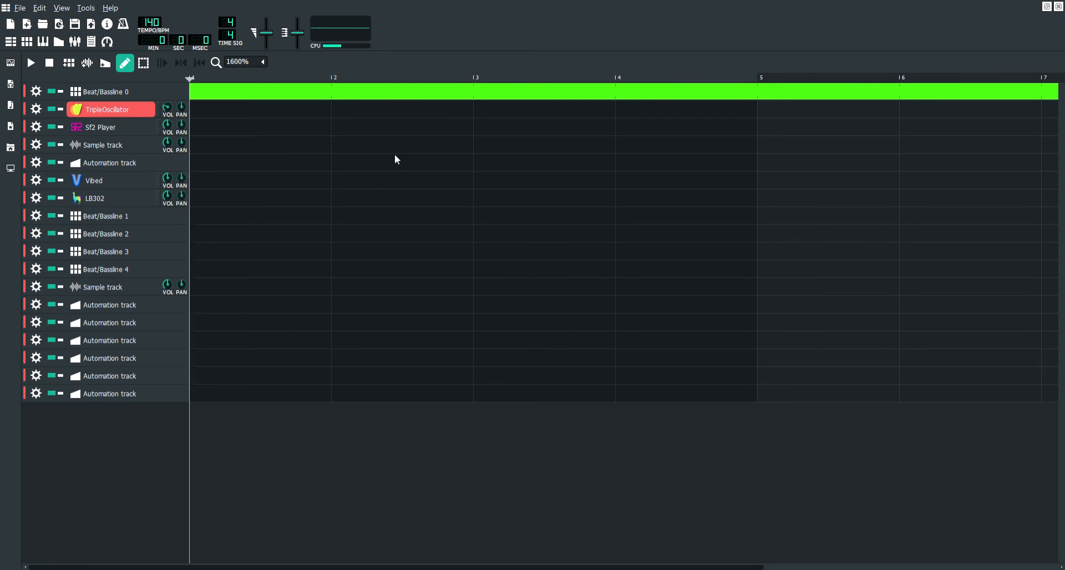
# Turn on the loop points and move the loop's start to bar 1.
pyautogui.click(178, 65)
pyautogui.scroll(-2, 461, 159)
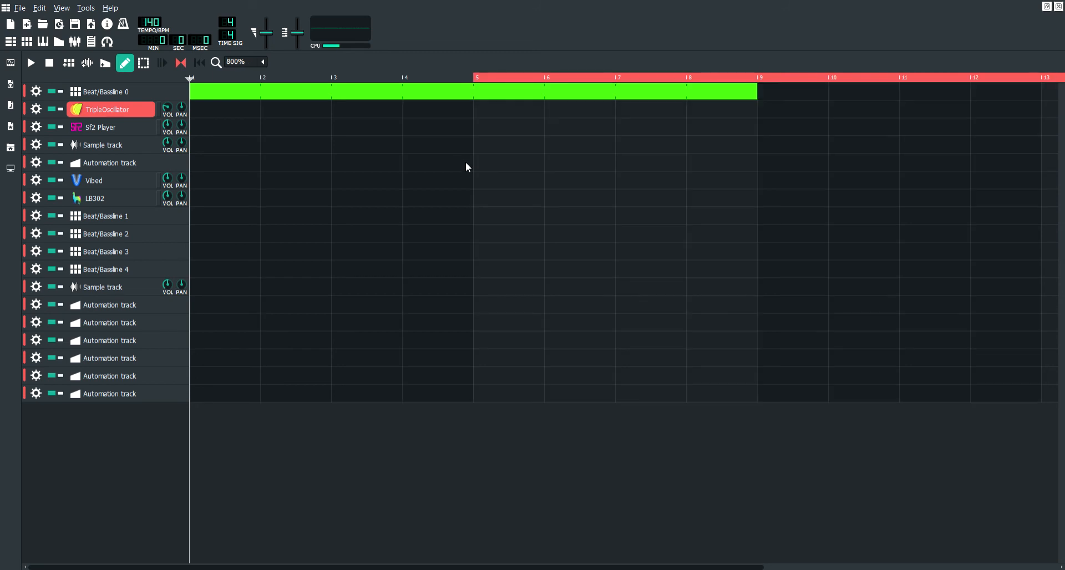
pyautogui.scroll(-2, 466, 169)
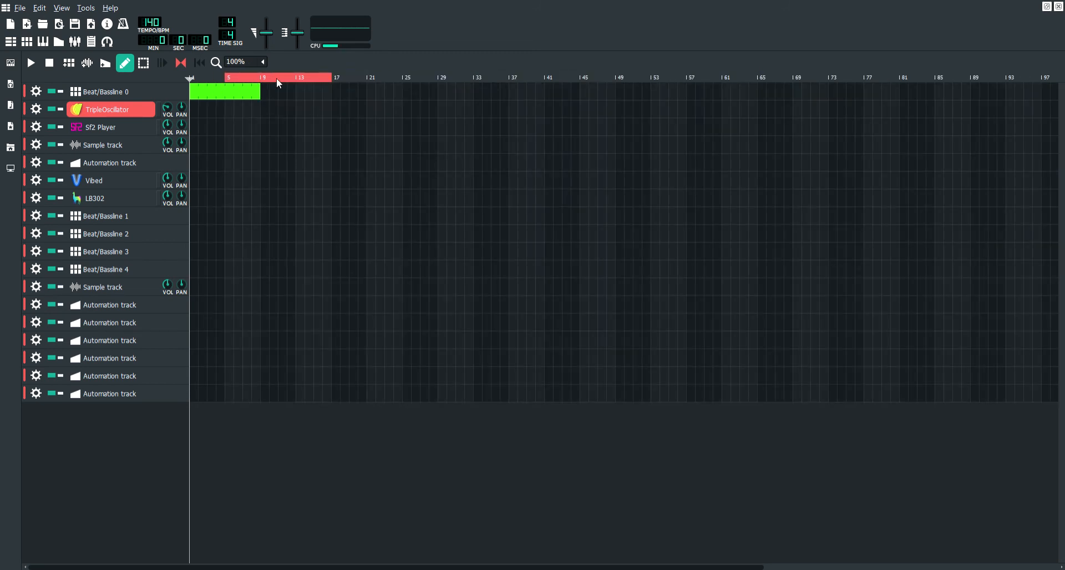
pyautogui.rightClick(216, 81)
pyautogui.moveTo(217, 81); pyautogui.dragTo(168, 75)
pyautogui.moveTo(340, 94); pyautogui.dragTo(334, 88)
pyautogui.click(212, 77)
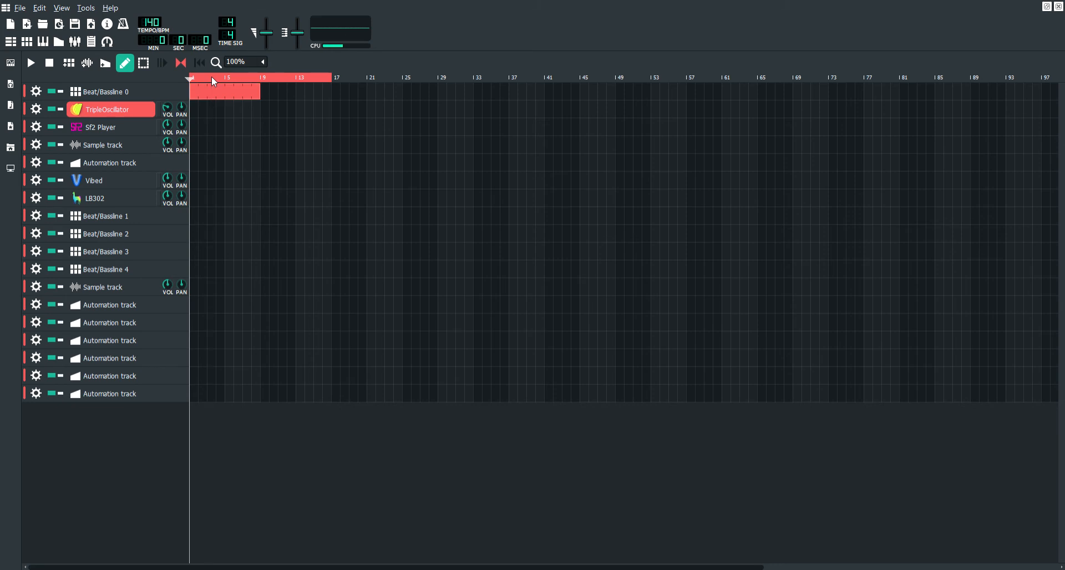
# Set the loop's end to bar 9 and place the playhead between bars 3 and 4.
pyautogui.rightClick(207, 76)
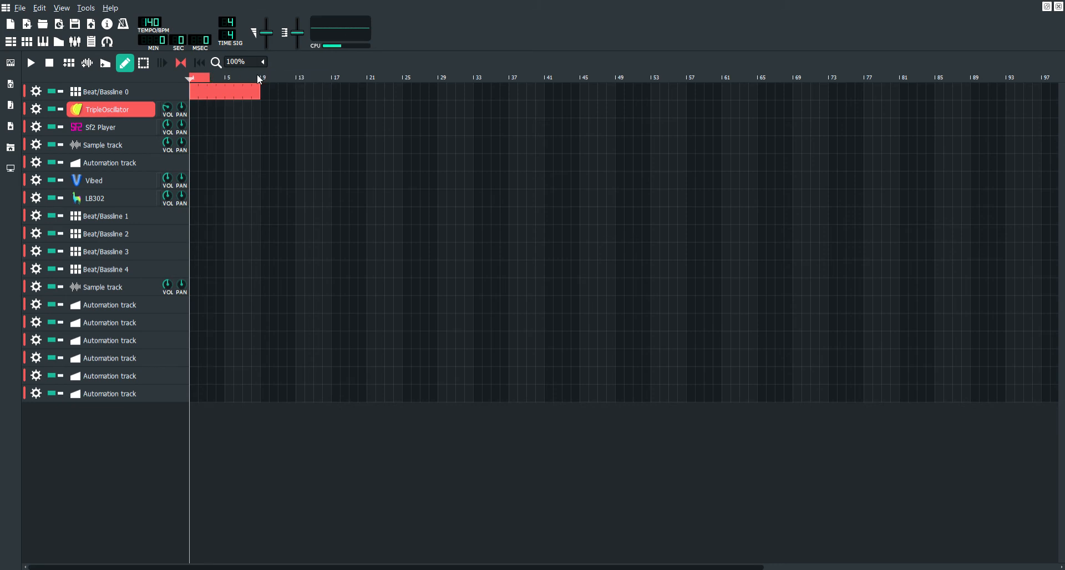
pyautogui.rightClick(311, 78)
pyautogui.click(221, 77)
pyautogui.click(215, 78)
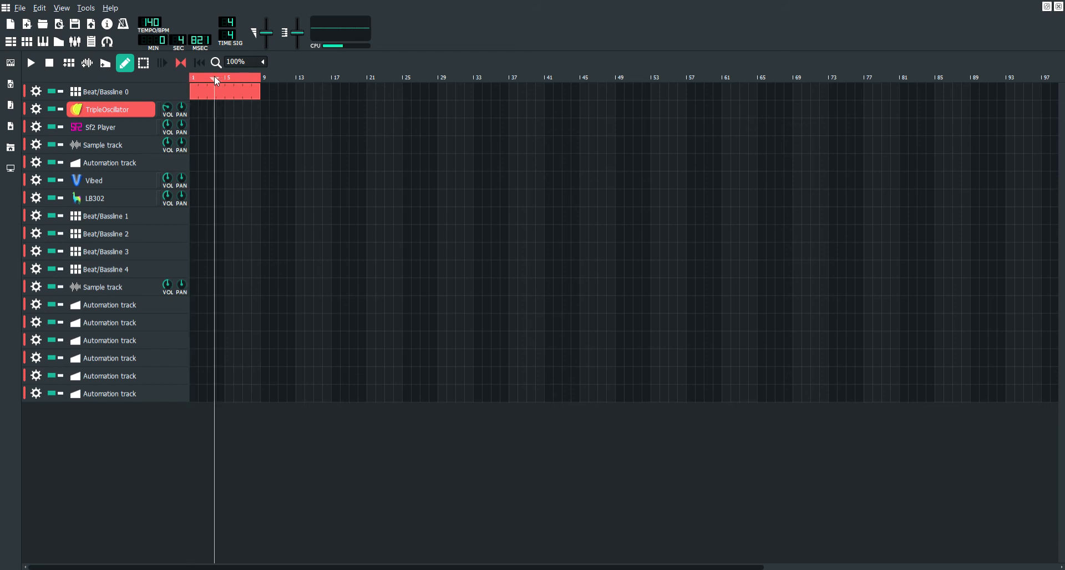
# Extend the loop's end to bar 29 and move its start to bar 21.
pyautogui.moveTo(214, 77); pyautogui.dragTo(459, 122)
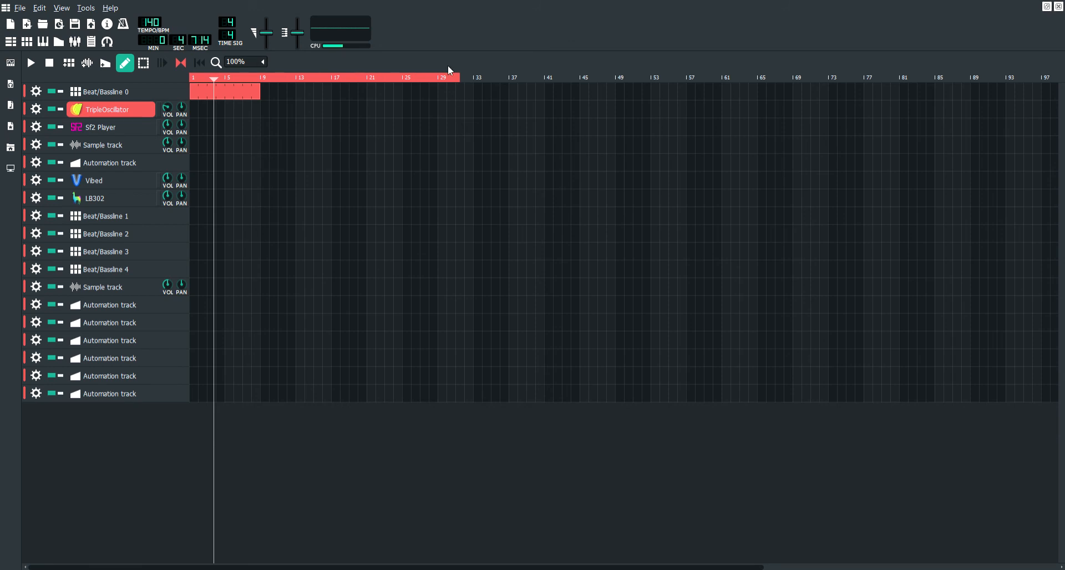
pyautogui.keyDown('shift'); pyautogui.click(375, 78); pyautogui.keyUp('shift')
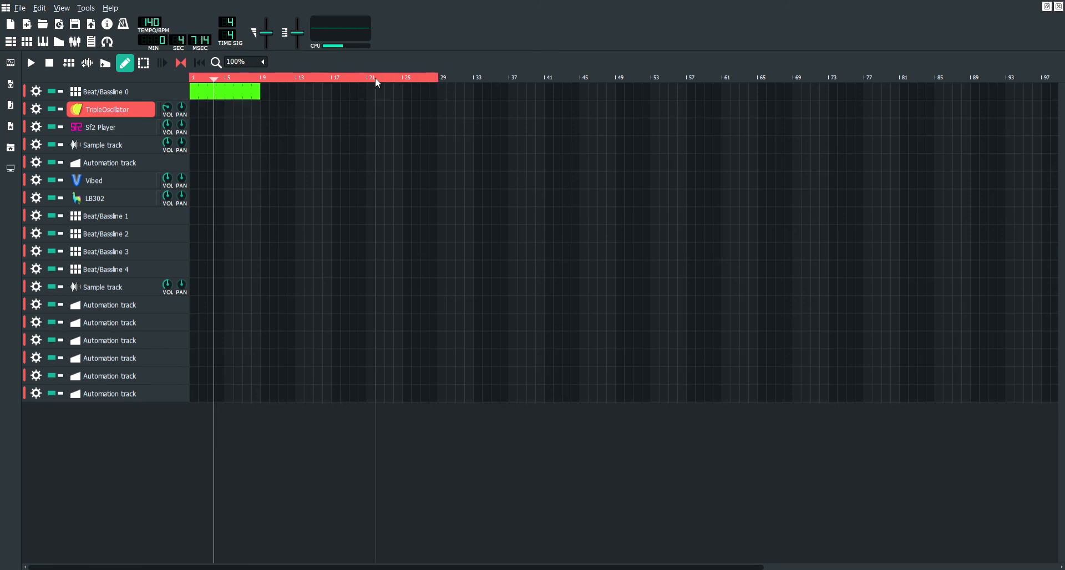
pyautogui.keyDown('shift'); pyautogui.rightClick(371, 78); pyautogui.keyUp('shift')
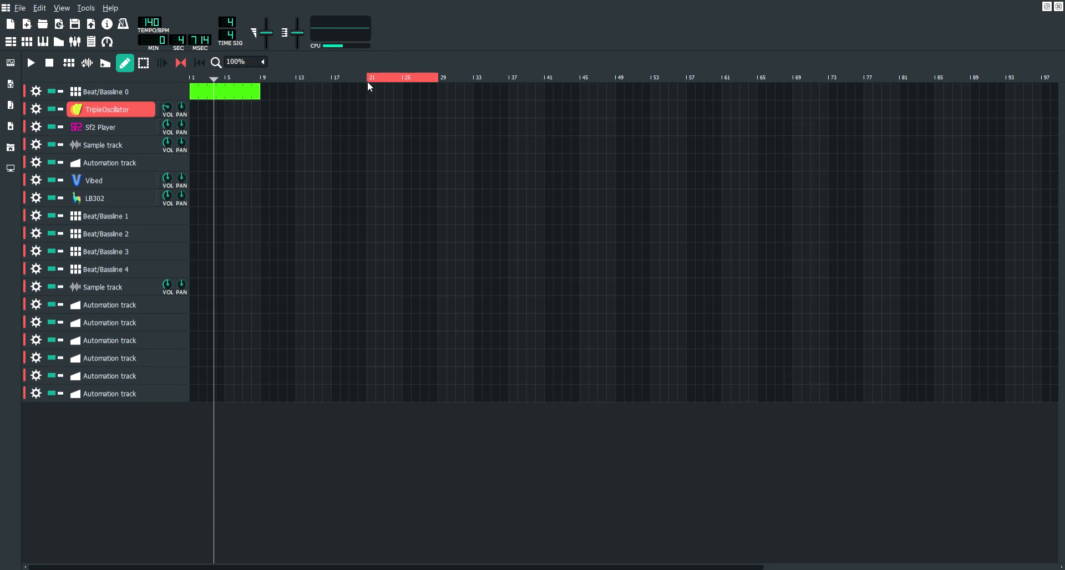
# Set the loop region from bar 1 to bar 9 so it spans the Beat/Bassline 0 block.
pyautogui.moveTo(282, 75); pyautogui.dragTo(201, 82)
pyautogui.rightClick(287, 78)
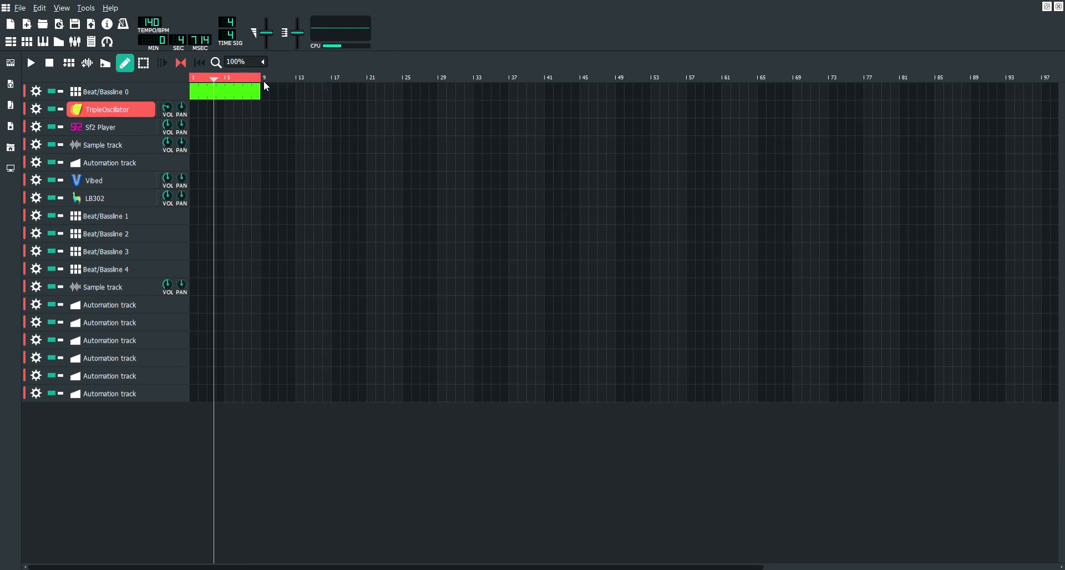
pyautogui.keyDown('shift'); pyautogui.click(201, 77); pyautogui.keyUp('shift')
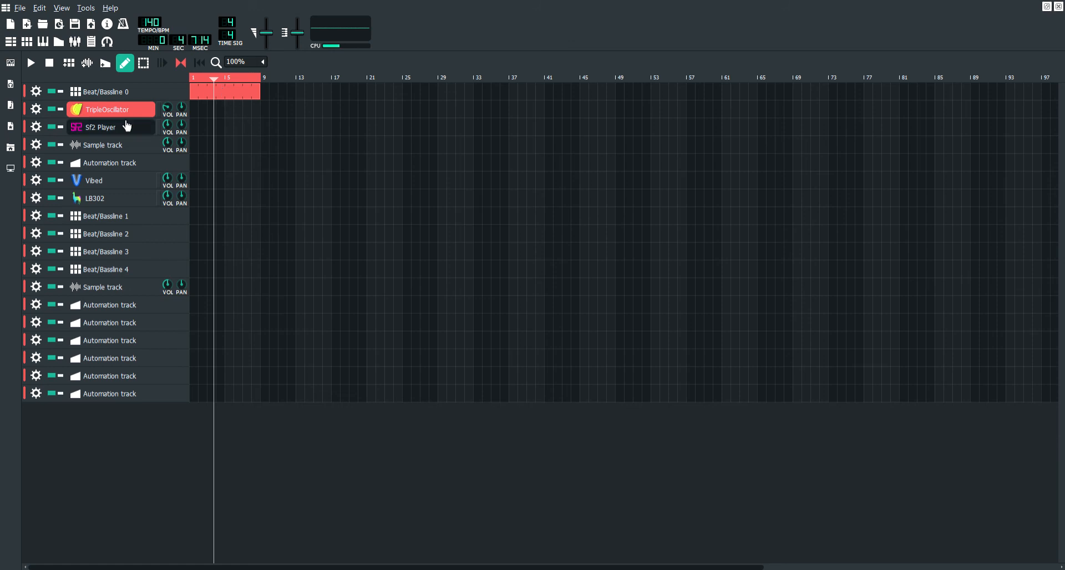
# Turn the loop points off, try a box selection over the empty tracks and return to draw mode.
pyautogui.click(180, 64)
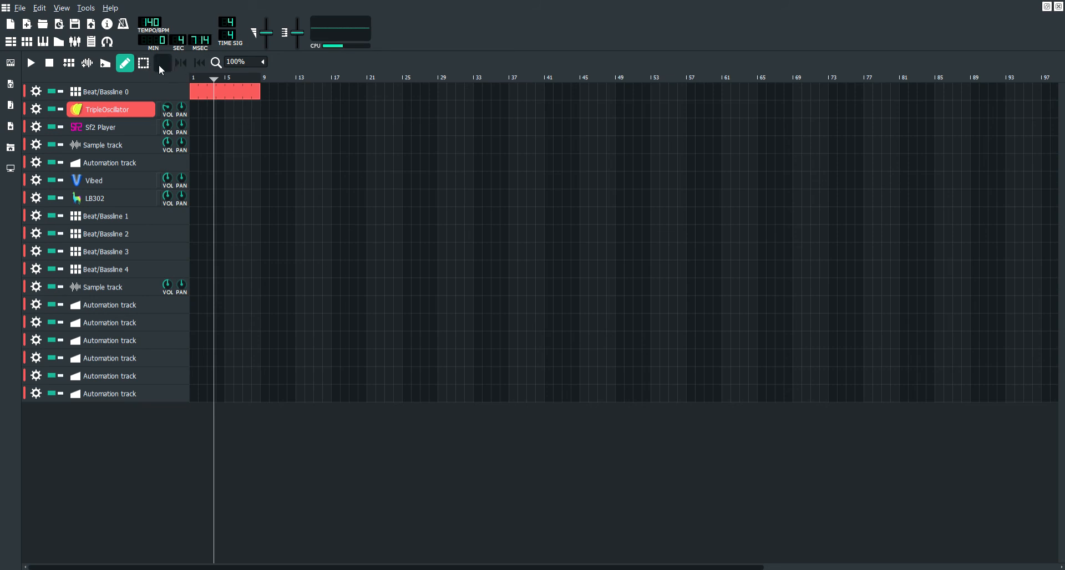
pyautogui.click(181, 65)
pyautogui.click(185, 64)
pyautogui.click(145, 64)
pyautogui.moveTo(217, 141); pyautogui.dragTo(258, 141)
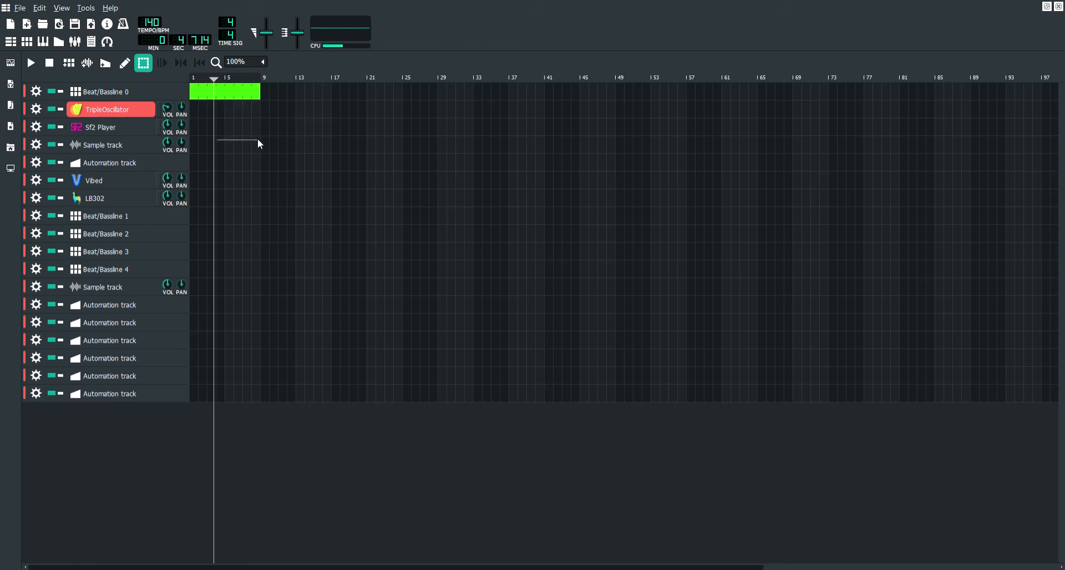
pyautogui.click(178, 65)
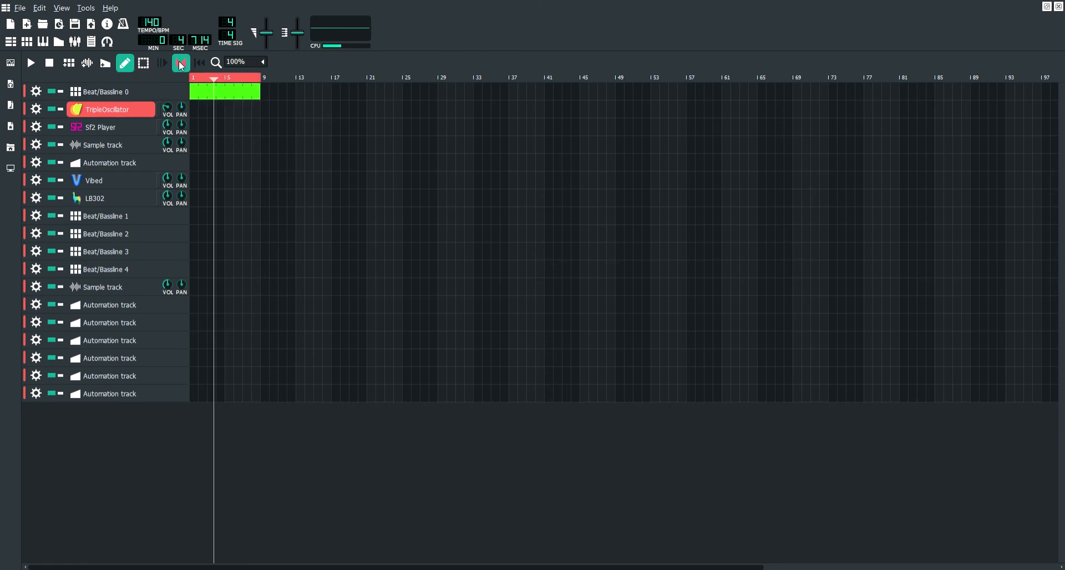
pyautogui.click(178, 64)
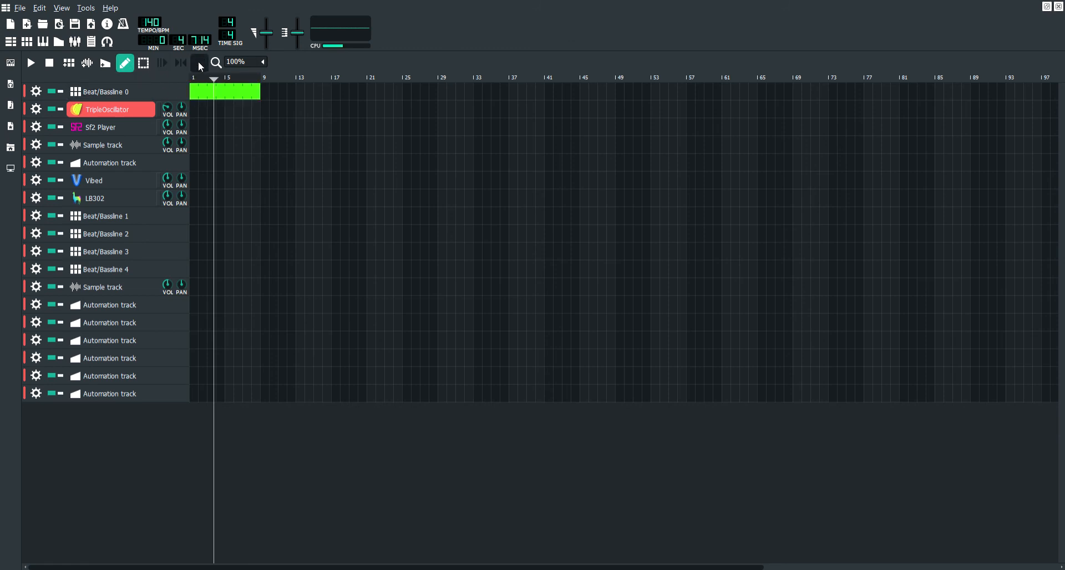
# Place the playhead at the start of bar 1 and play the song without auto-scrolling or looping.
pyautogui.scroll(4, 201, 133)
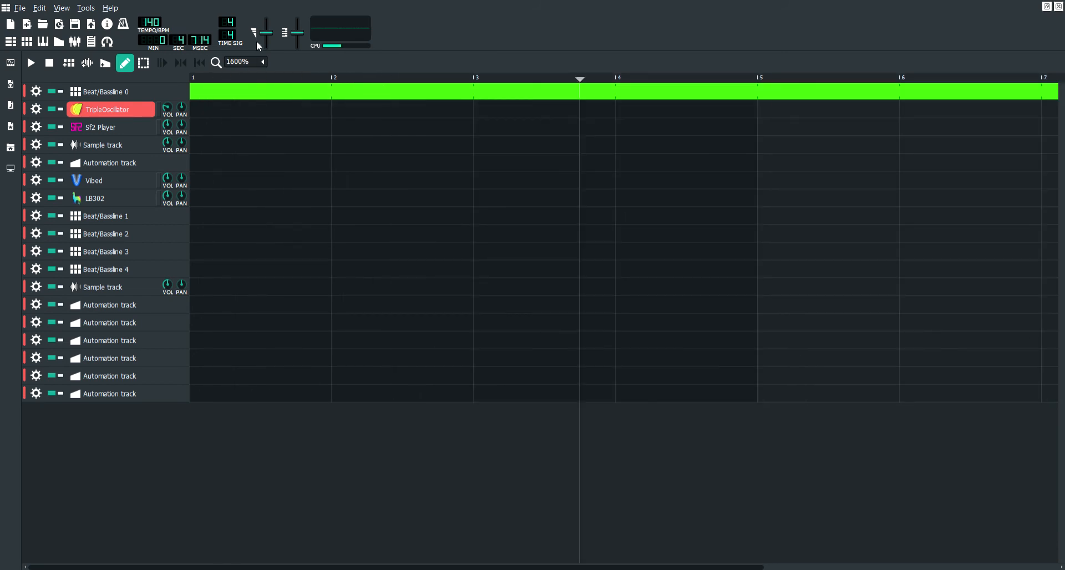
pyautogui.click(196, 78)
pyautogui.press('space')
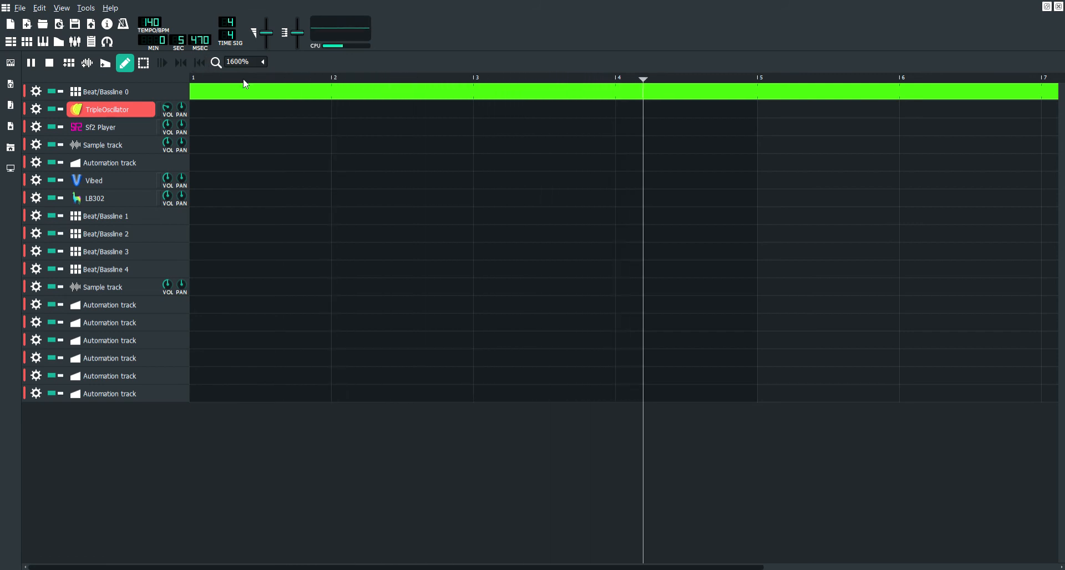
# Stop playback, add a pattern to the Sf2 Player track at bar 12 and play the song from within that bar.
pyautogui.press('space')
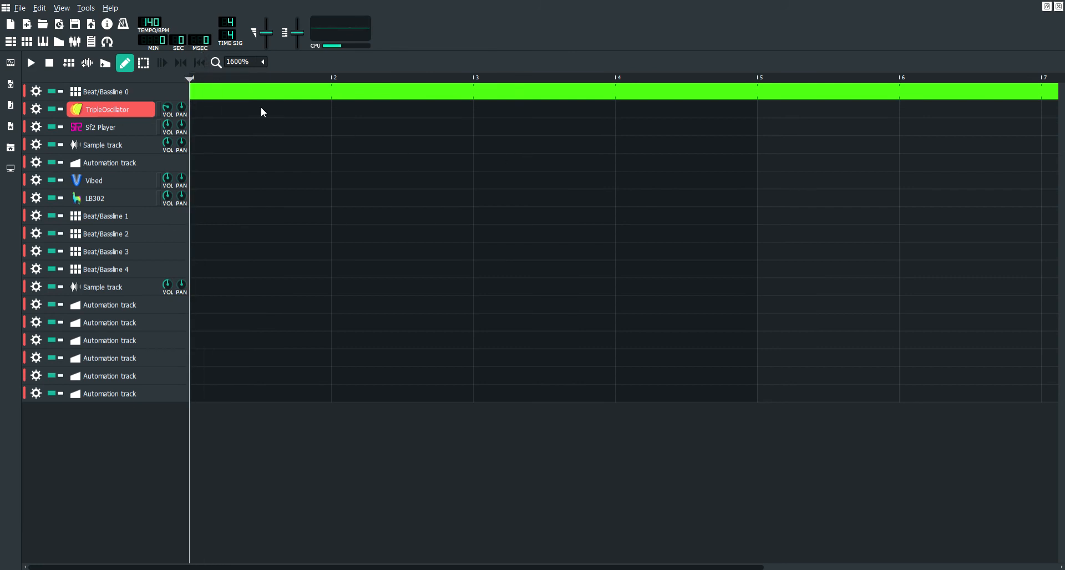
pyautogui.hscroll(4, 414, 164)
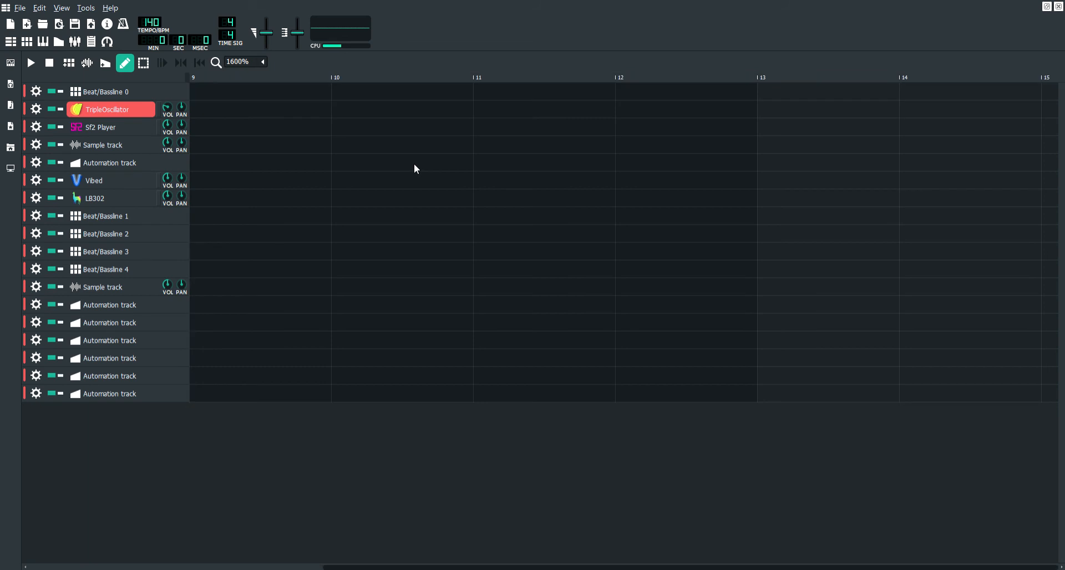
pyautogui.click(639, 77)
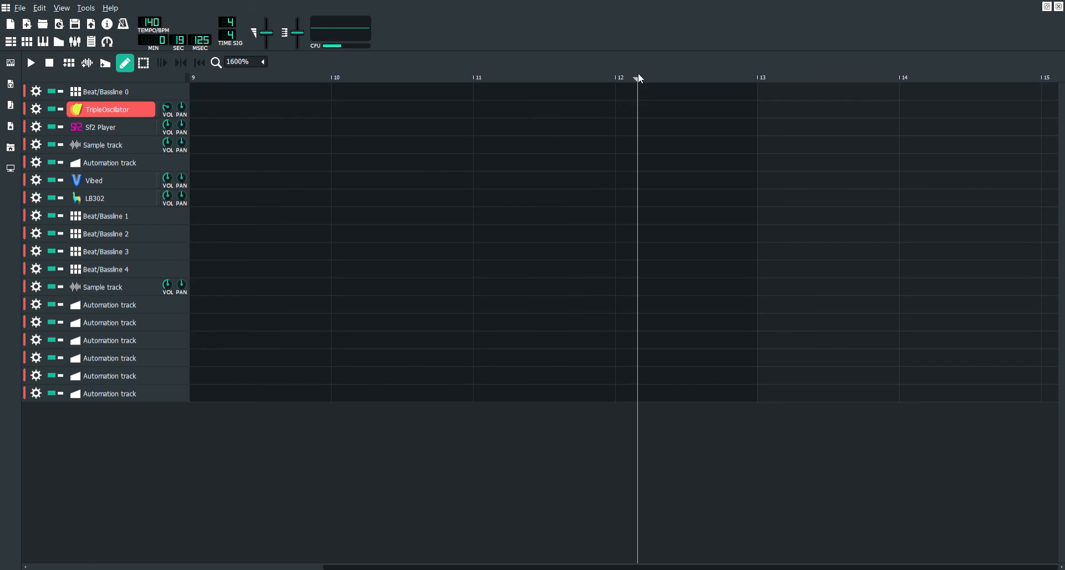
pyautogui.click(654, 127)
pyautogui.click(682, 79)
pyautogui.press('space')
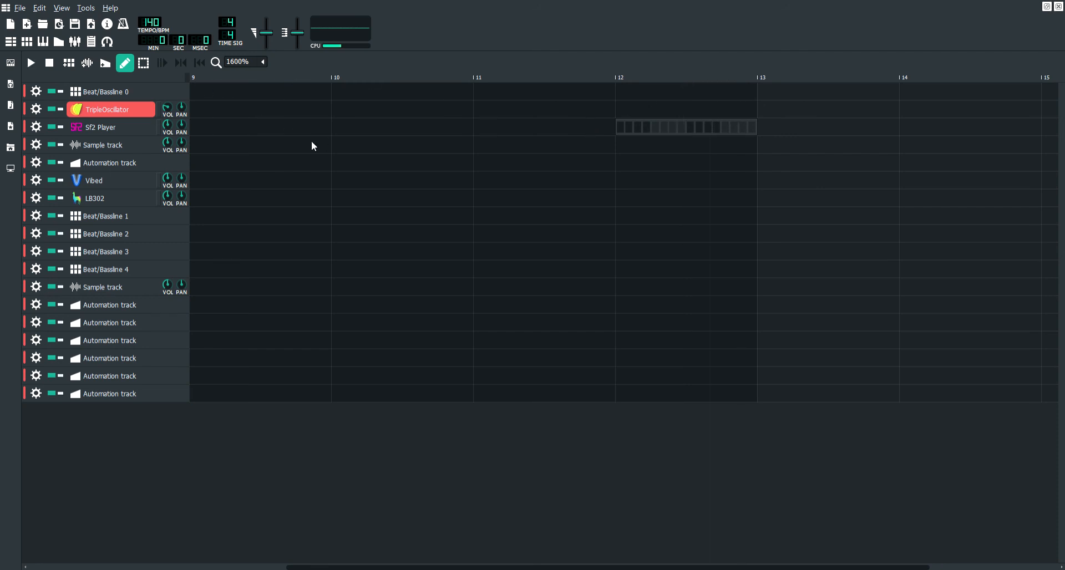
# Make playback return to its starting position after stopping, and test it by playing and stopping from bars 1 and 3.
pyautogui.hscroll(-2, 264, 149)
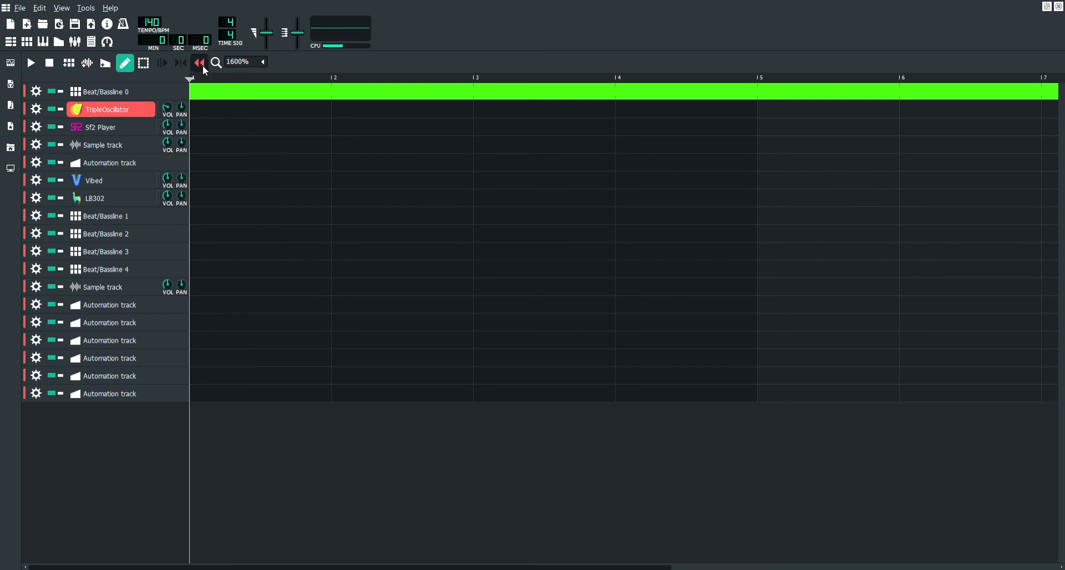
pyautogui.hscroll(3, 360, 172)
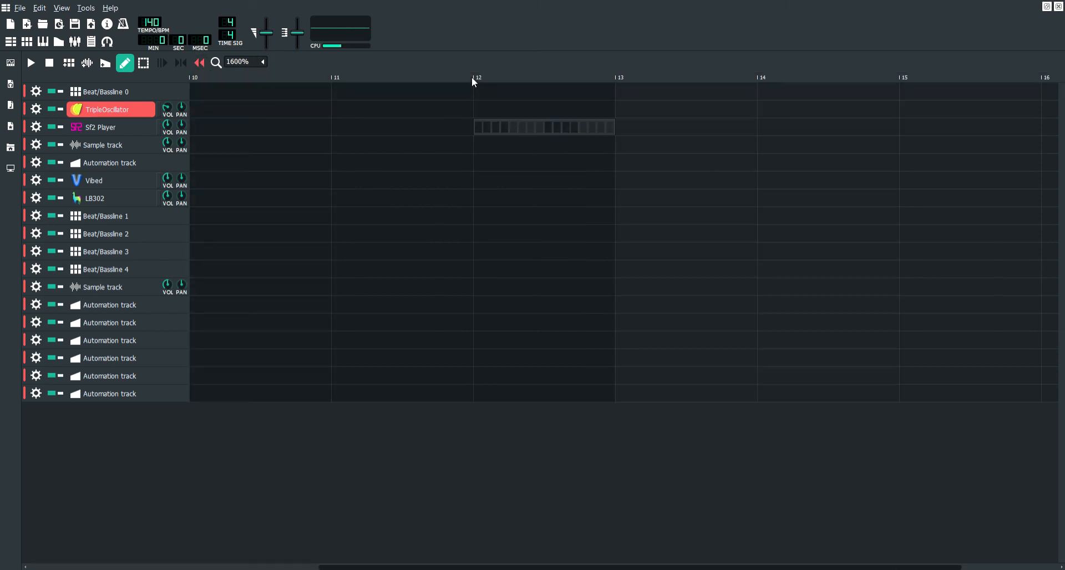
pyautogui.hscroll(-3, 350, 111)
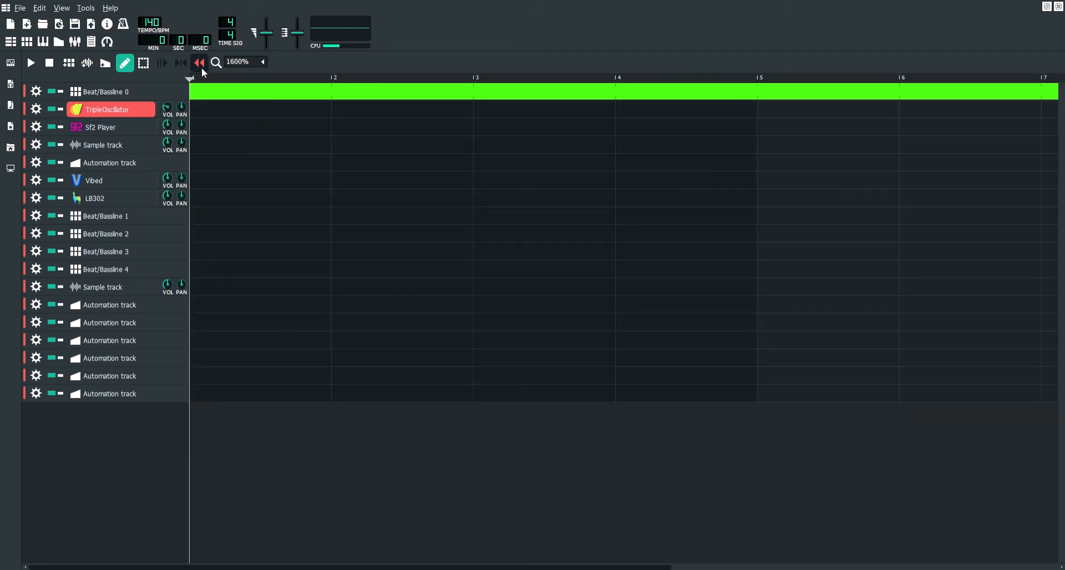
pyautogui.press('space')
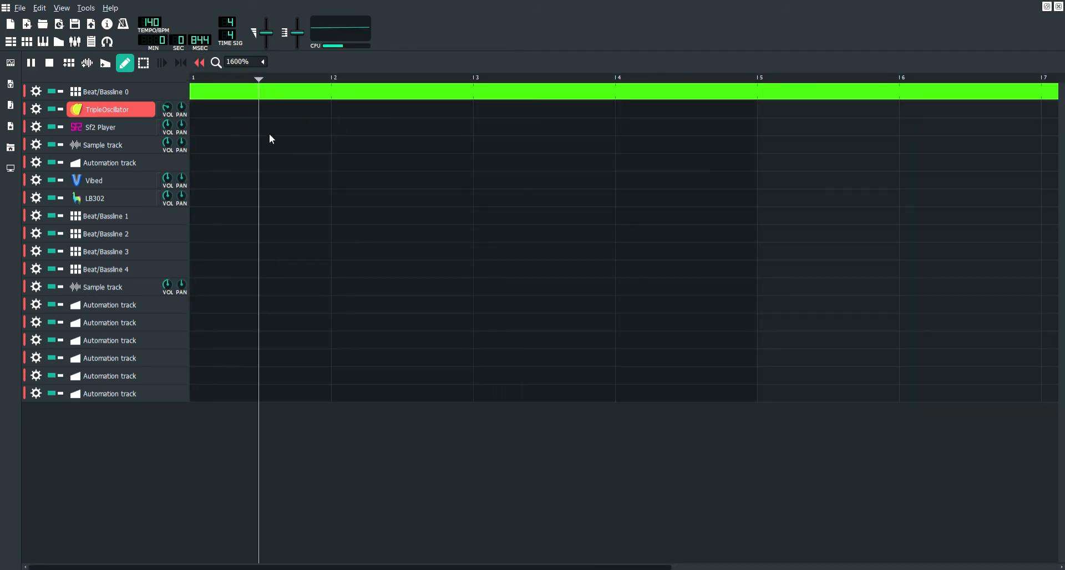
pyautogui.press('space')
pyautogui.click(472, 80)
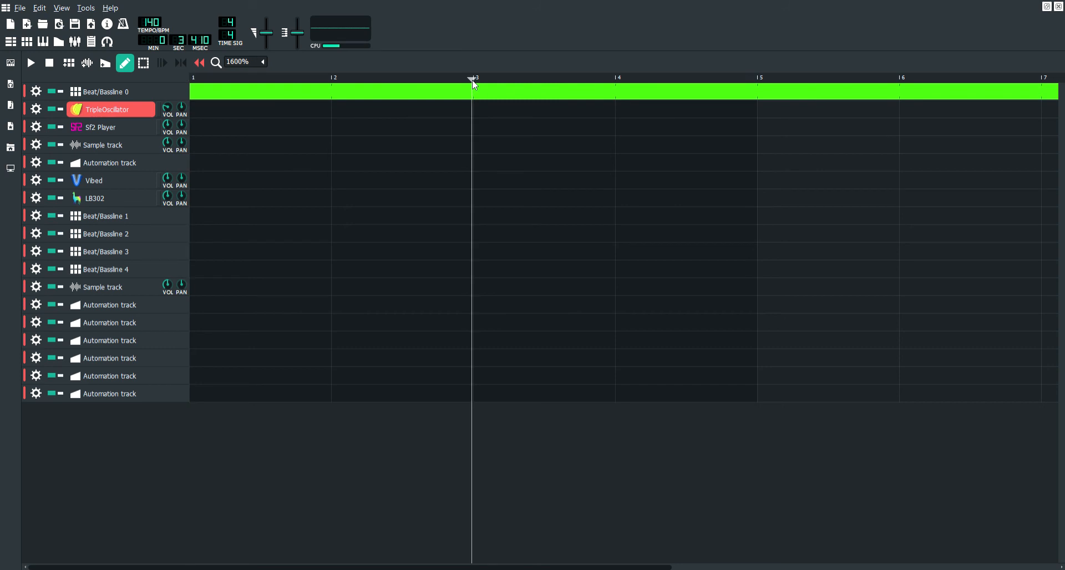
pyautogui.press('space')
pyautogui.press('space')
# Make playback keep its position after stopping, and test it by playing from bar 2 and stopping.
pyautogui.click(760, 82)
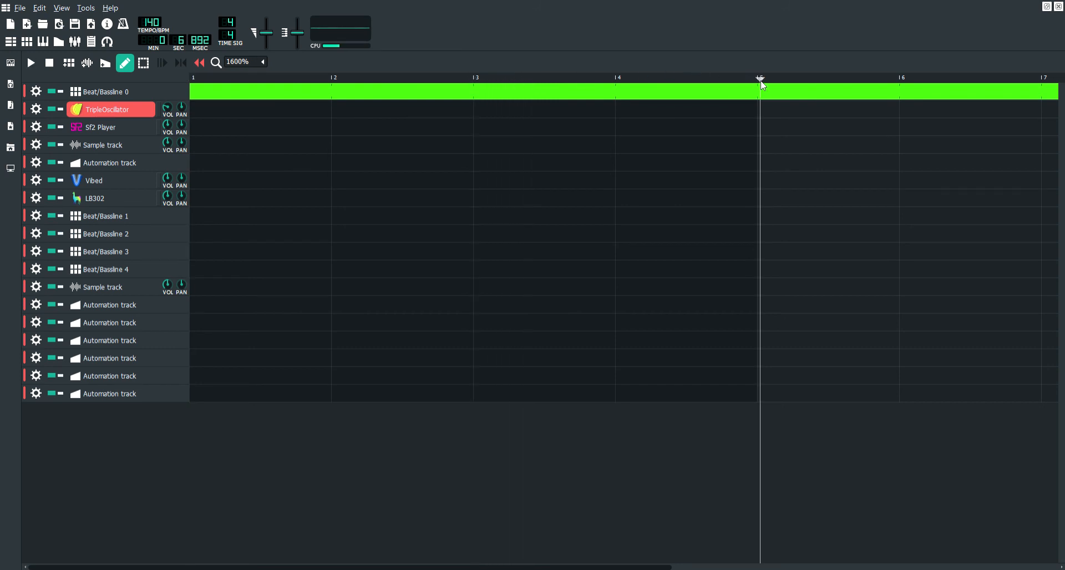
pyautogui.click(683, 82)
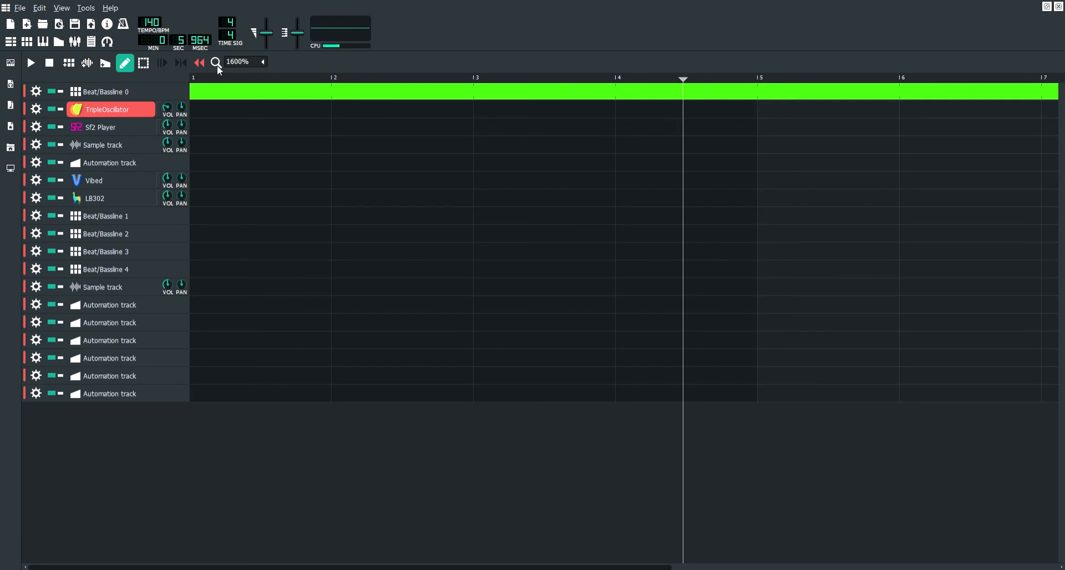
pyautogui.click(330, 83)
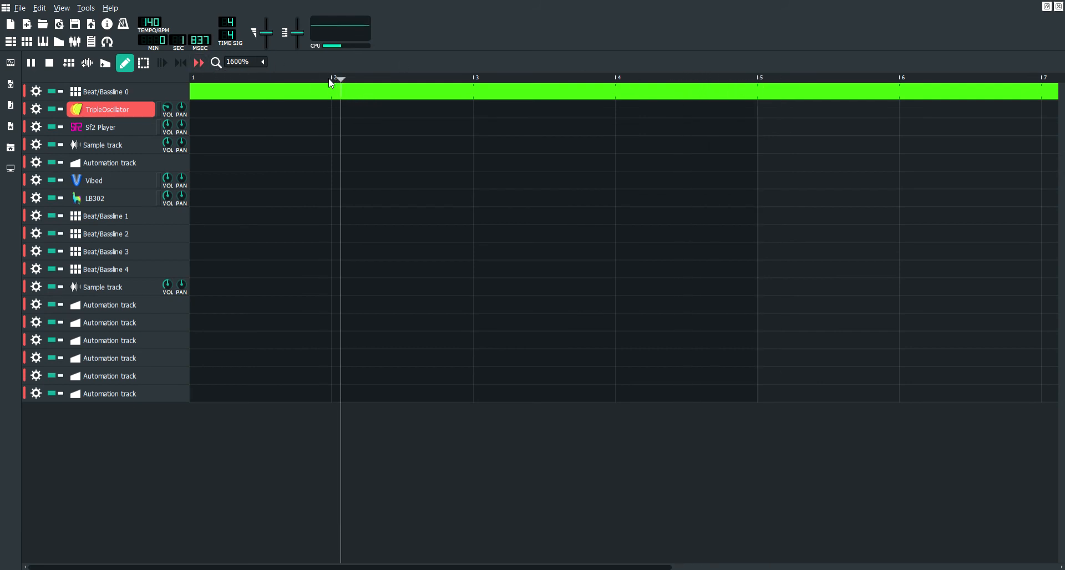
pyautogui.press('space')
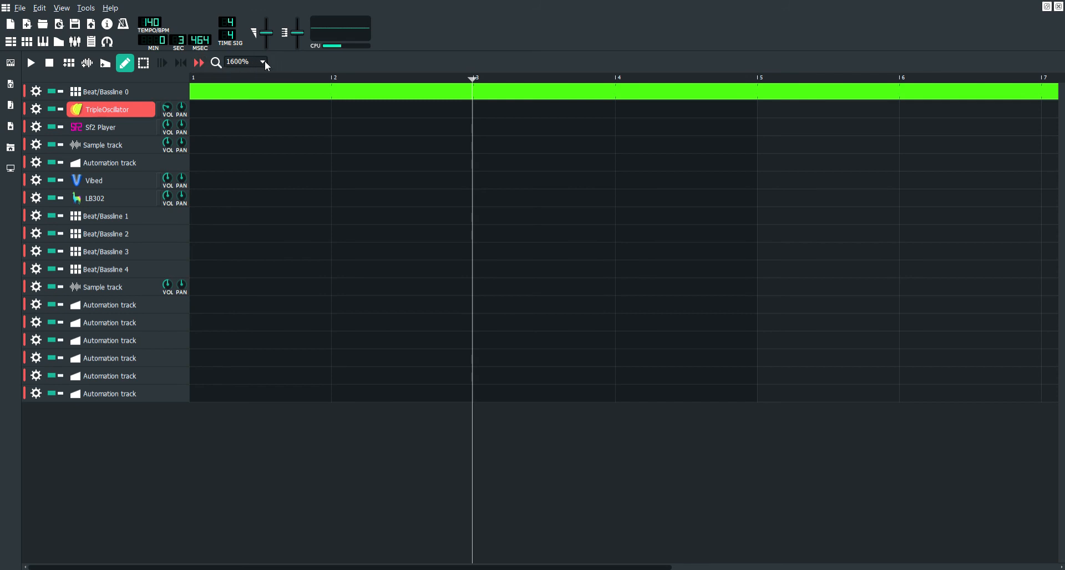
# Set the song timeline zoom to 100% and try adding and removing a block on Beat/Bassline 4 near bar 3.
pyautogui.scroll(-4, 260, 145)
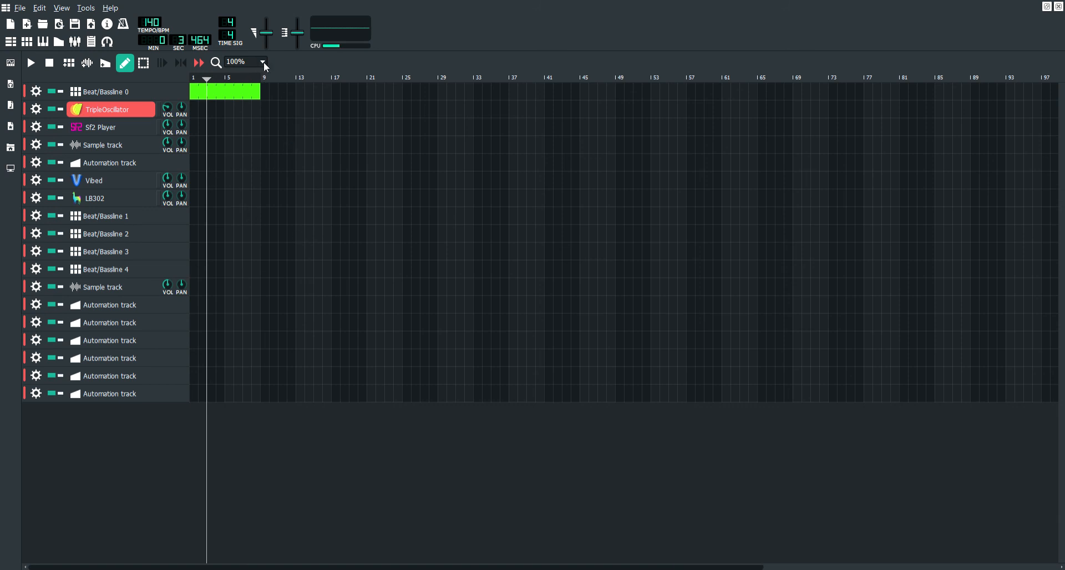
pyautogui.click(211, 269)
pyautogui.middleClick(213, 276)
# Show the Instrument Plugins list and view the description of BitInvader.
pyautogui.click(11, 72)
pyautogui.click(14, 72)
pyautogui.click(17, 66)
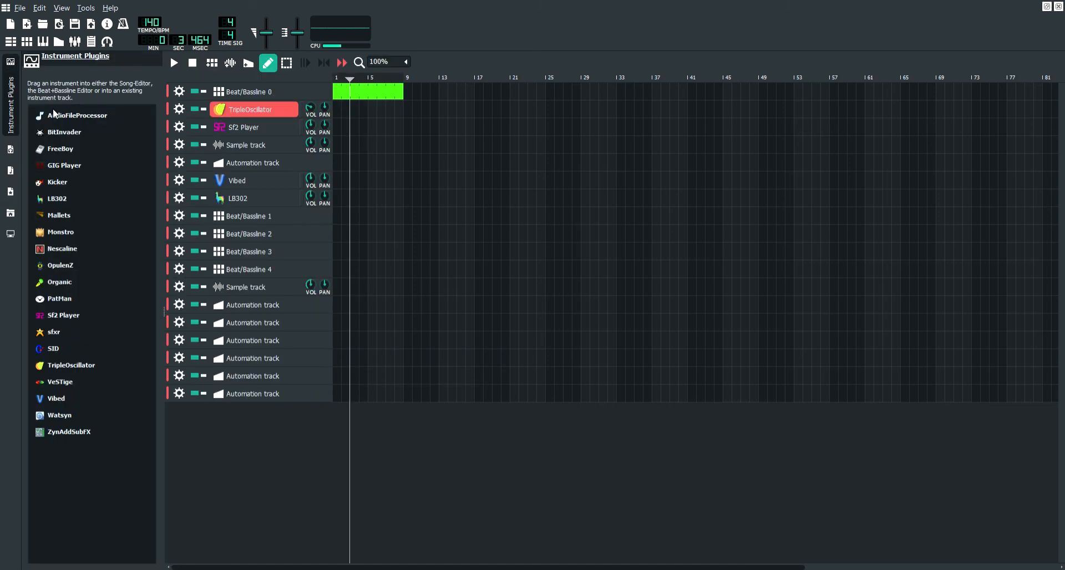
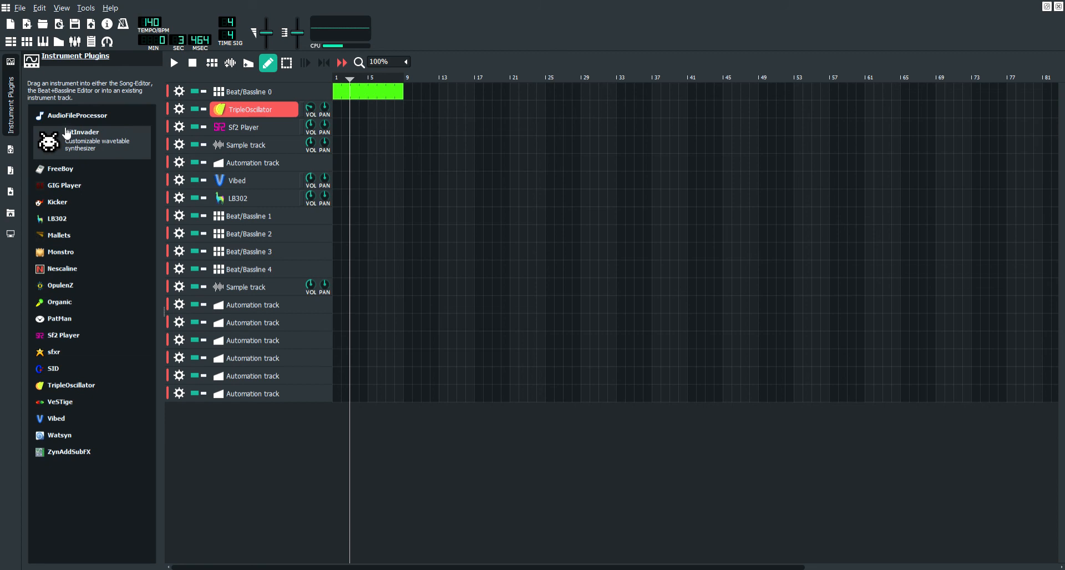
pyautogui.click(12, 71)
# Show the My Projects browser and look through its saved project files.
pyautogui.click(10, 85)
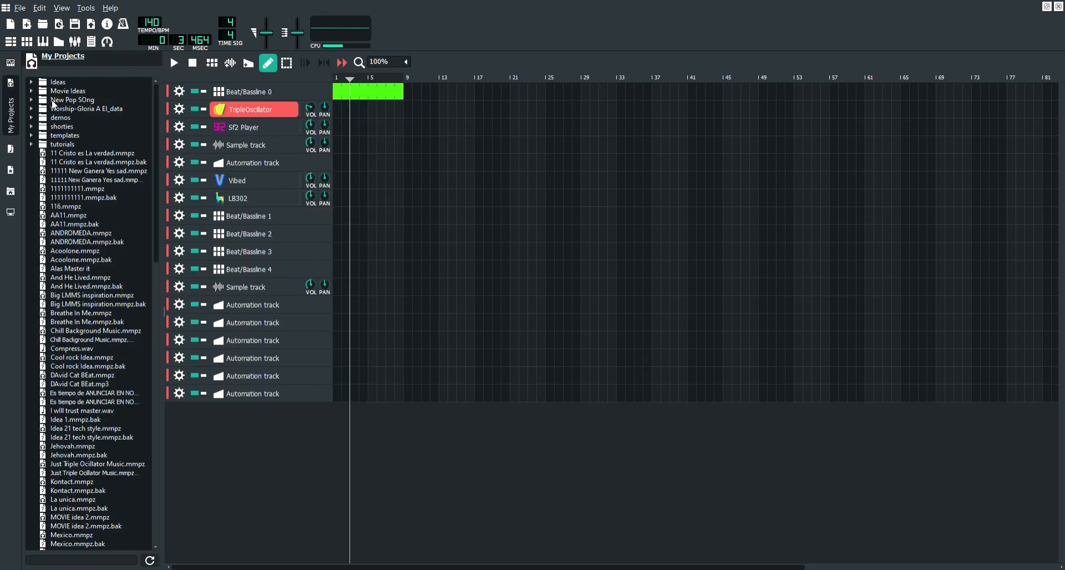
pyautogui.scroll(-20, 86, 166)
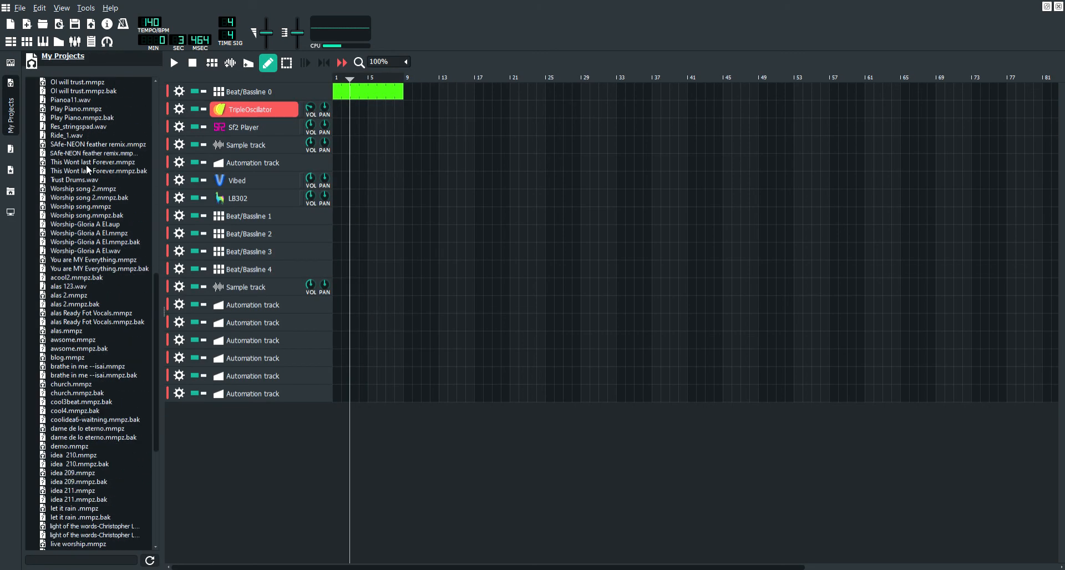
pyautogui.scroll(20, 85, 166)
# Collapse the drums folder in My Samples, and look at the My Projects files again.
pyautogui.click(11, 148)
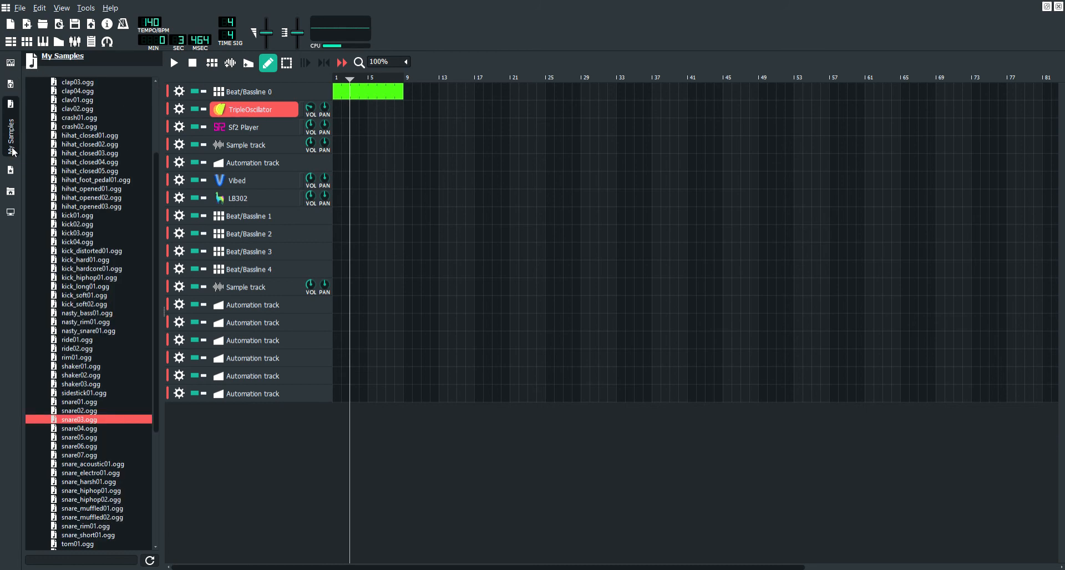
pyautogui.scroll(4, 86, 224)
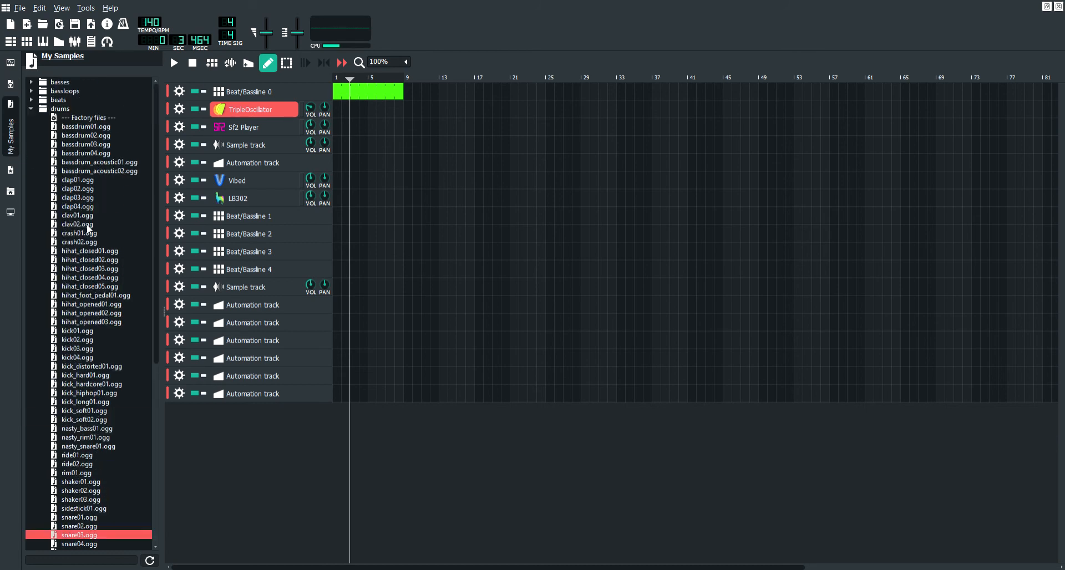
pyautogui.click(30, 108)
pyautogui.click(16, 83)
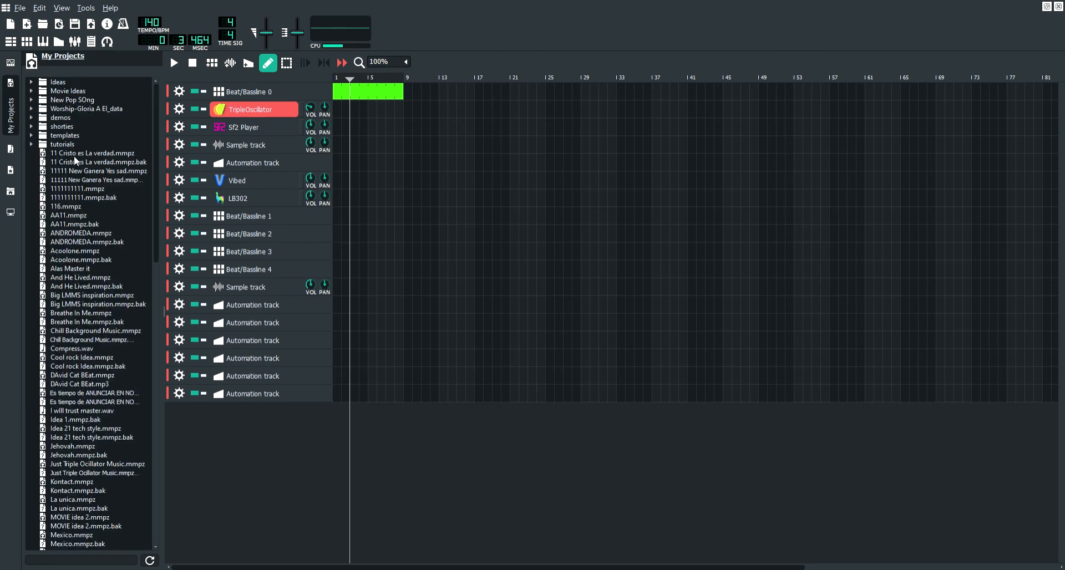
pyautogui.scroll(-2, 78, 163)
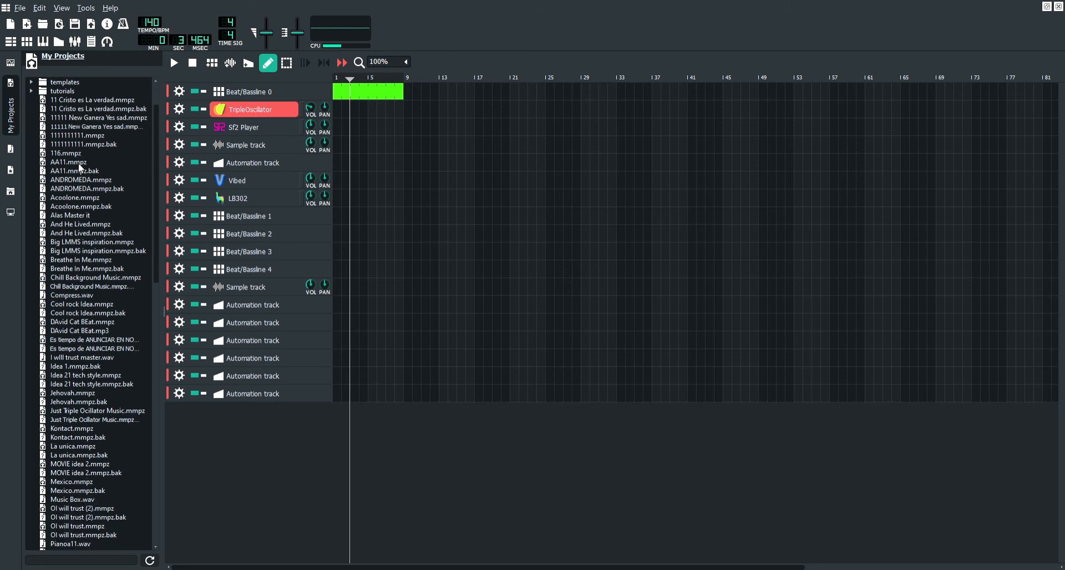
# Expand the basses folder in My Samples and preview bass01.ogg, bass_acid01.ogg and horror_bass01.ogg.
pyautogui.click(13, 148)
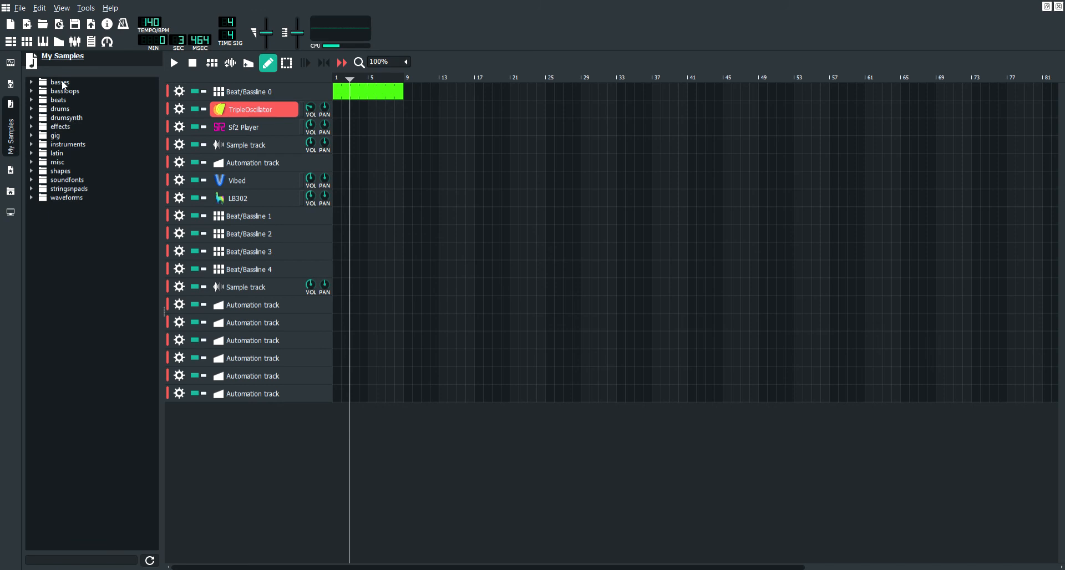
pyautogui.click(32, 83)
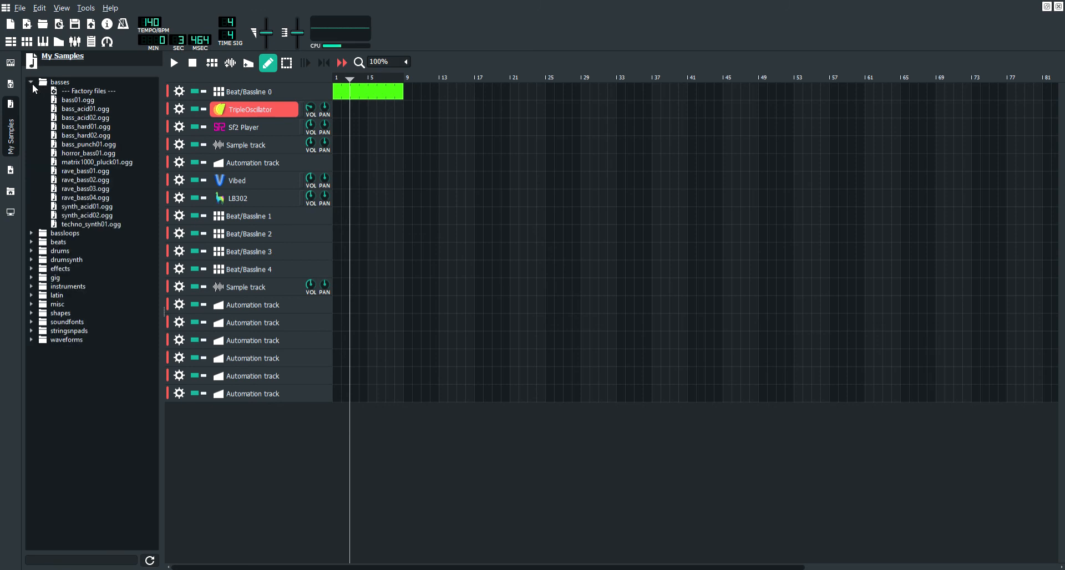
pyautogui.click(59, 100)
pyautogui.click(69, 111)
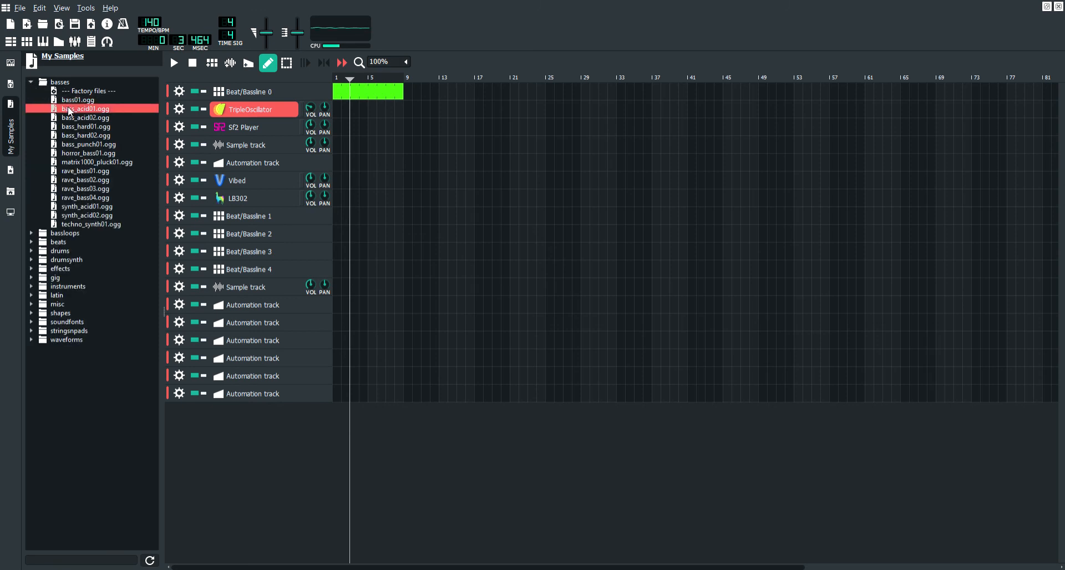
pyautogui.click(82, 149)
# Expand the drums sample folder and preview bassdrum_acoustic01.ogg, clav01.ogg, tom_mid01.ogg and snare_muffled01.ogg.
pyautogui.click(31, 249)
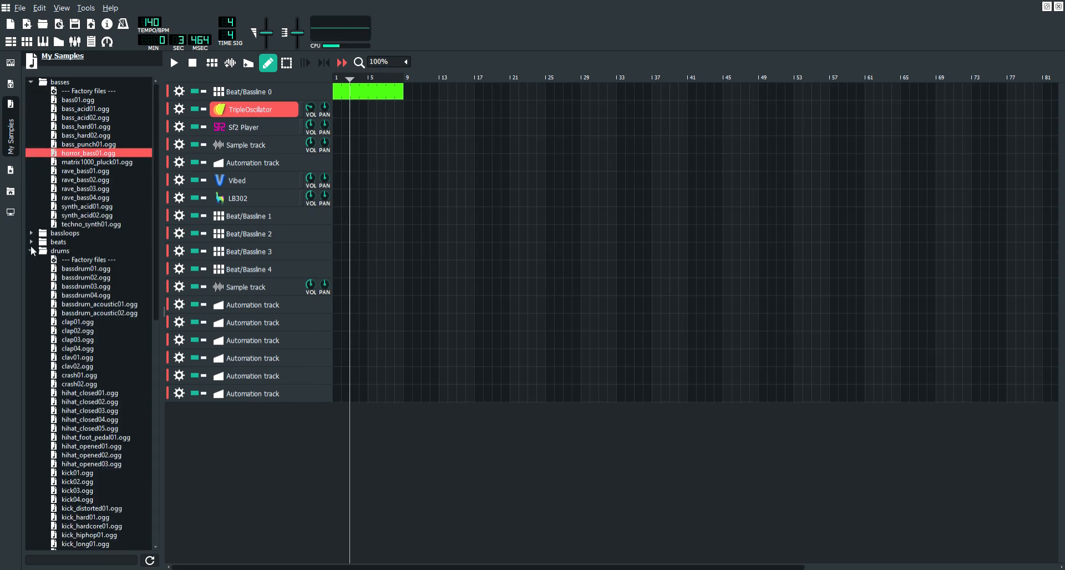
pyautogui.click(63, 304)
pyautogui.click(78, 358)
pyautogui.scroll(-17, 78, 355)
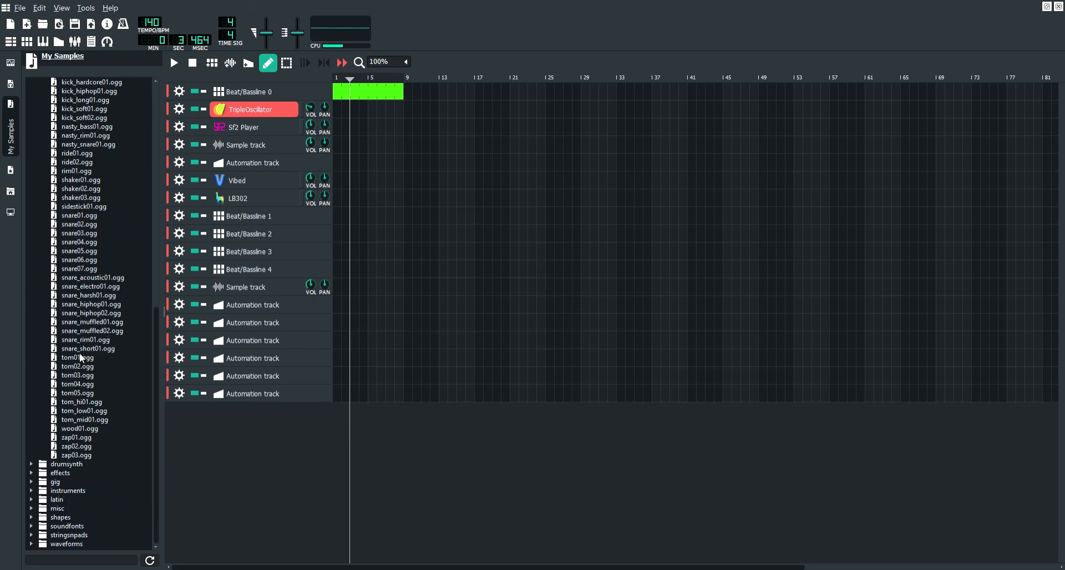
pyautogui.scroll(8, 102, 315)
pyautogui.scroll(2, 137, 179)
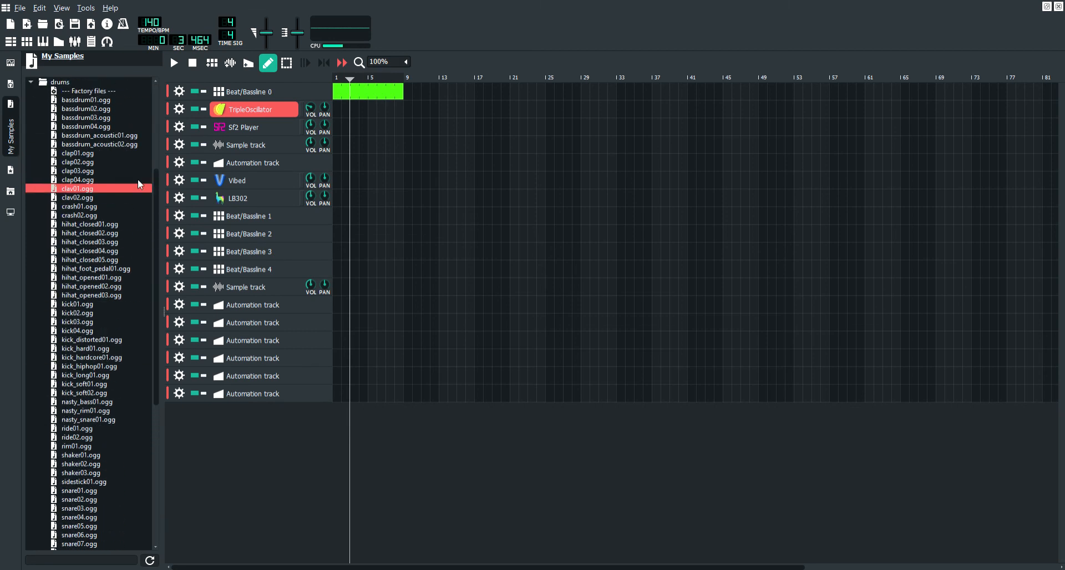
pyautogui.scroll(-10, 93, 170)
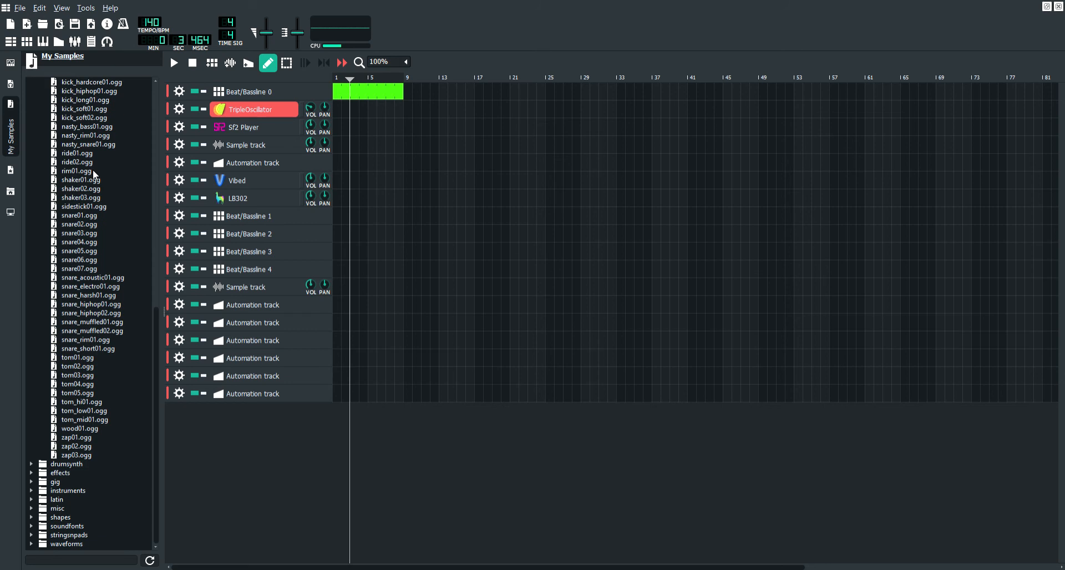
pyautogui.click(82, 422)
pyautogui.click(92, 322)
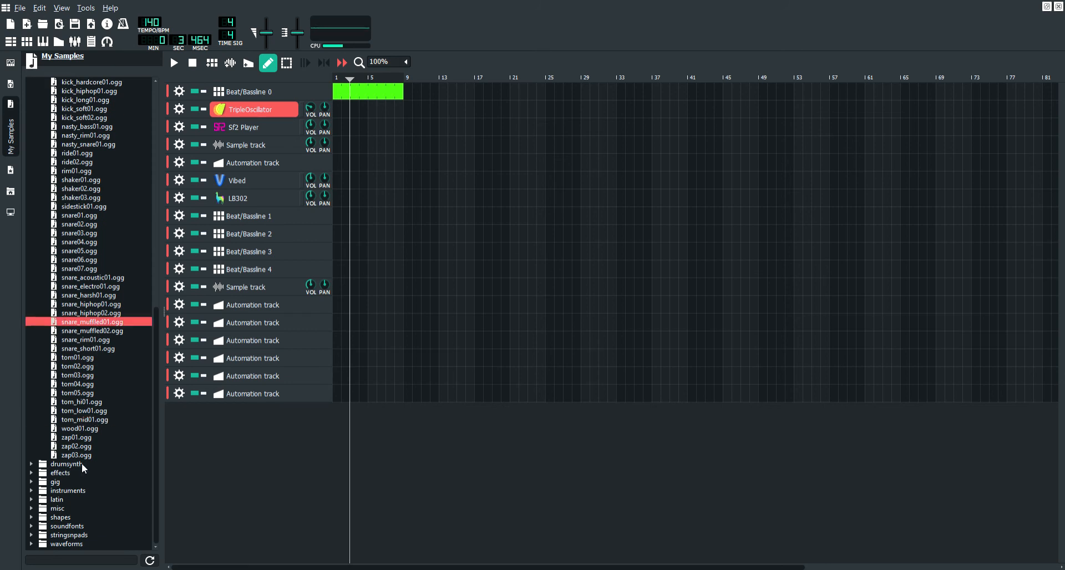
# Expand the latin sample folder and preview latin_guitar01.ogg and latin_guitar02.ogg.
pyautogui.click(33, 498)
pyautogui.click(35, 494)
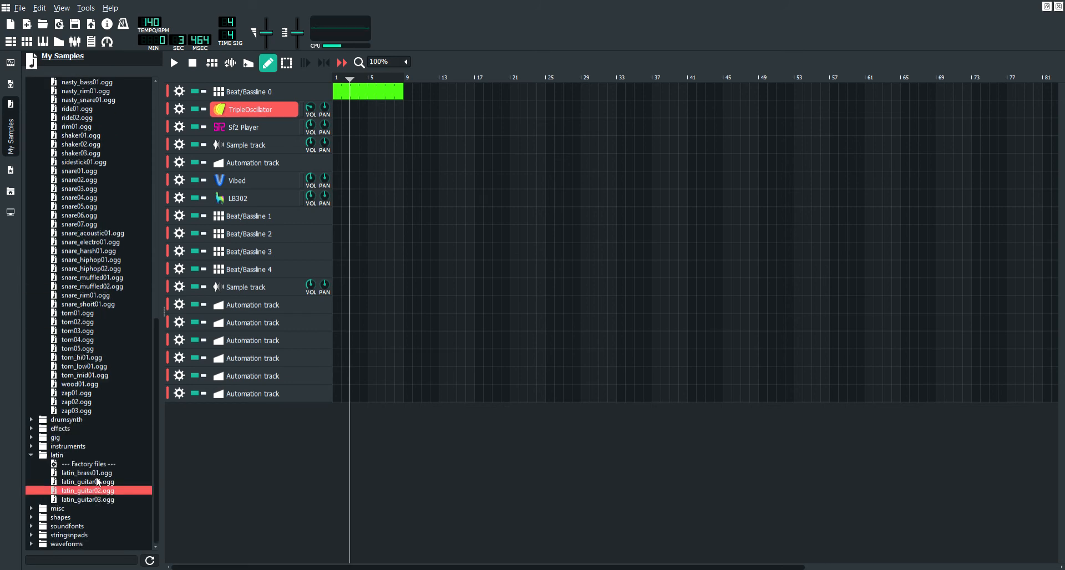
pyautogui.click(101, 481)
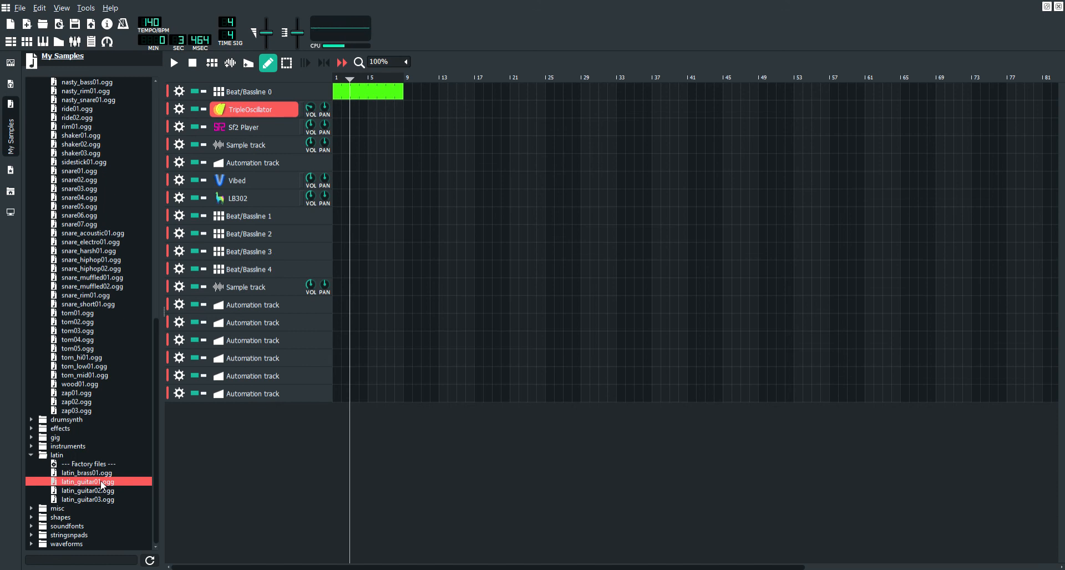
pyautogui.click(97, 490)
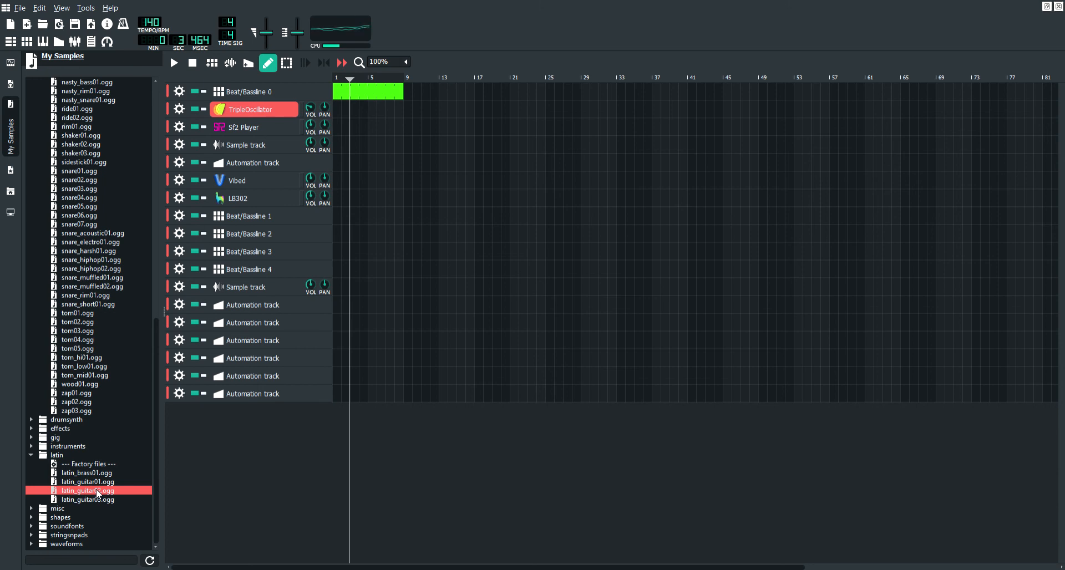
pyautogui.click(98, 486)
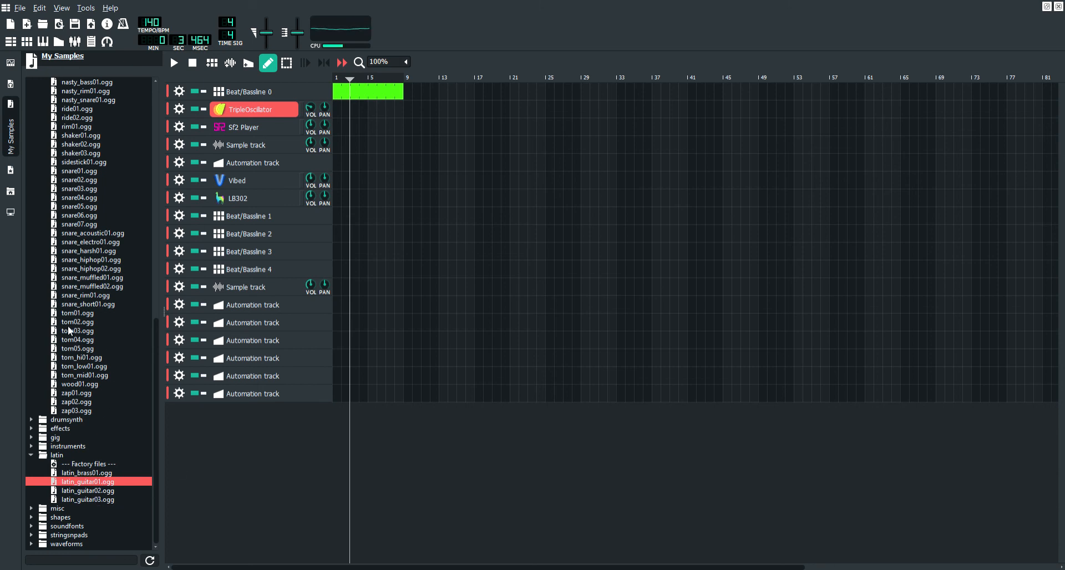
# Expand the stringsnpads sample folder, and preview bunglist4.wav and bunglist8.wav in the shapes folder before collapsing it.
pyautogui.click(32, 535)
pyautogui.scroll(-5, 34, 527)
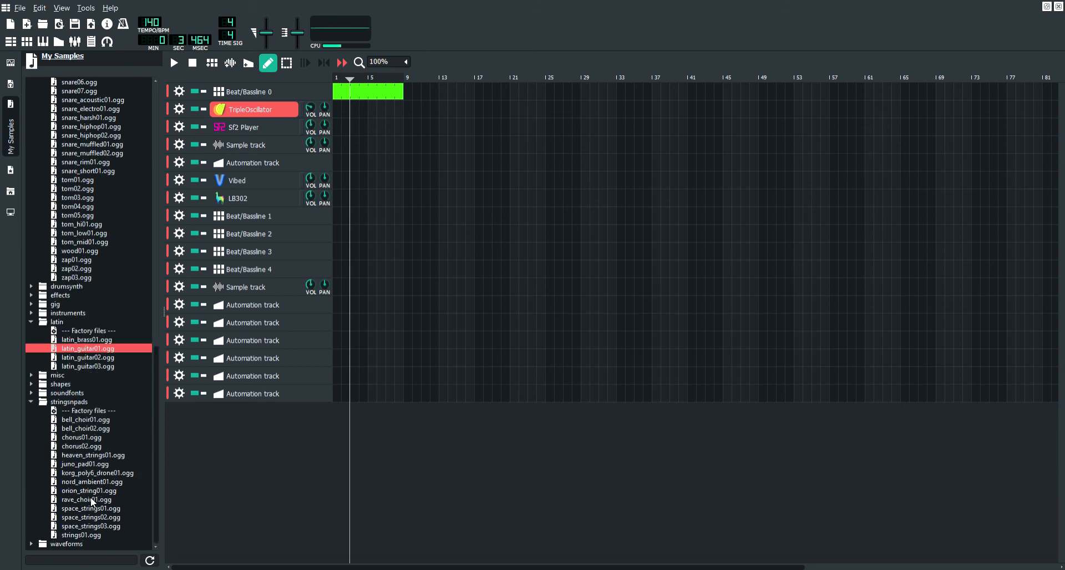
pyautogui.click(32, 382)
pyautogui.click(79, 446)
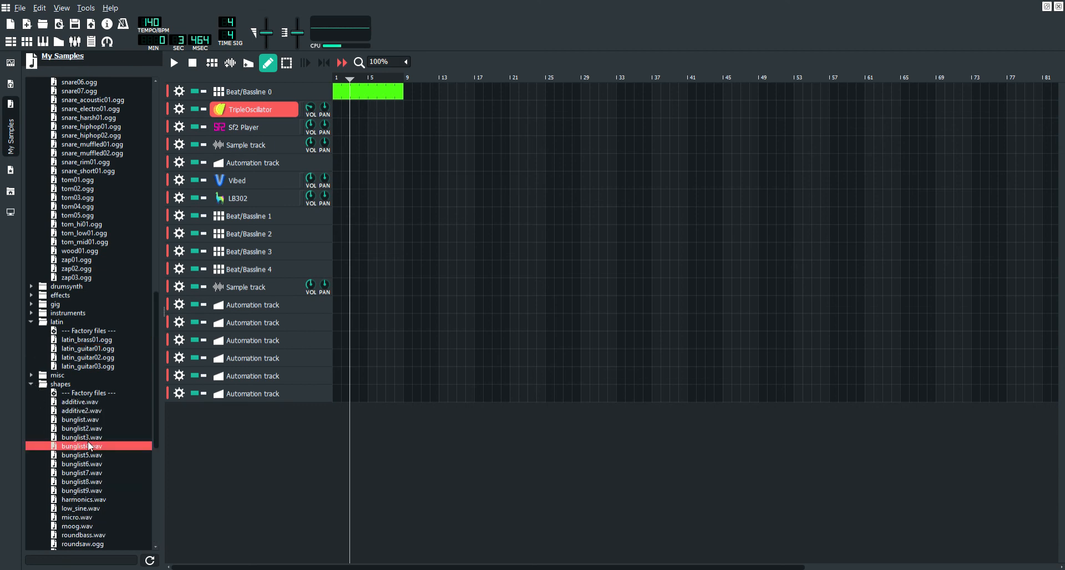
pyautogui.click(63, 482)
pyautogui.click(30, 383)
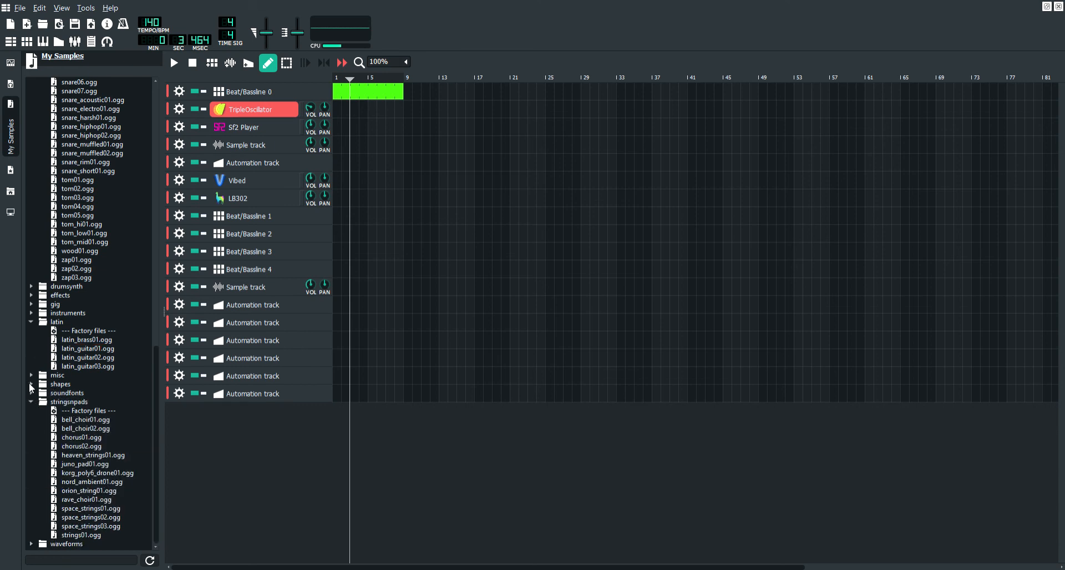
# Expand the misc sample folder and preview buzz!.ogg, hit01.ogg, metronome02.ogg and dong02.ogg.
pyautogui.click(31, 375)
pyautogui.click(31, 375)
pyautogui.click(31, 383)
pyautogui.click(31, 384)
pyautogui.click(31, 375)
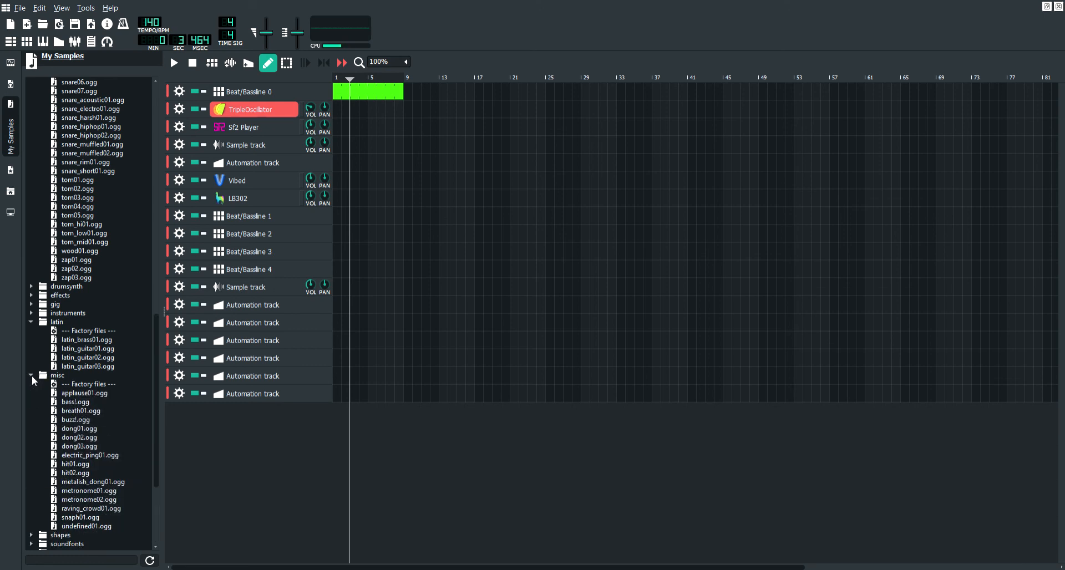
pyautogui.click(83, 419)
pyautogui.click(75, 464)
pyautogui.click(72, 499)
pyautogui.click(80, 437)
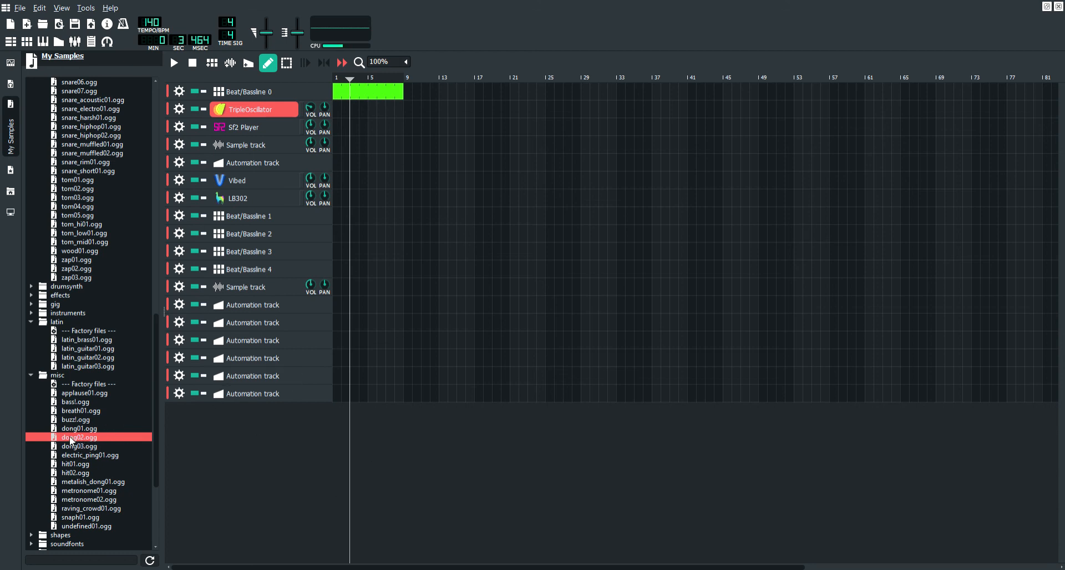
# Add the dong02.ogg sample as a new track below the last automation track, and return the playhead to bar 1.
pyautogui.moveTo(71, 441); pyautogui.dragTo(227, 436)
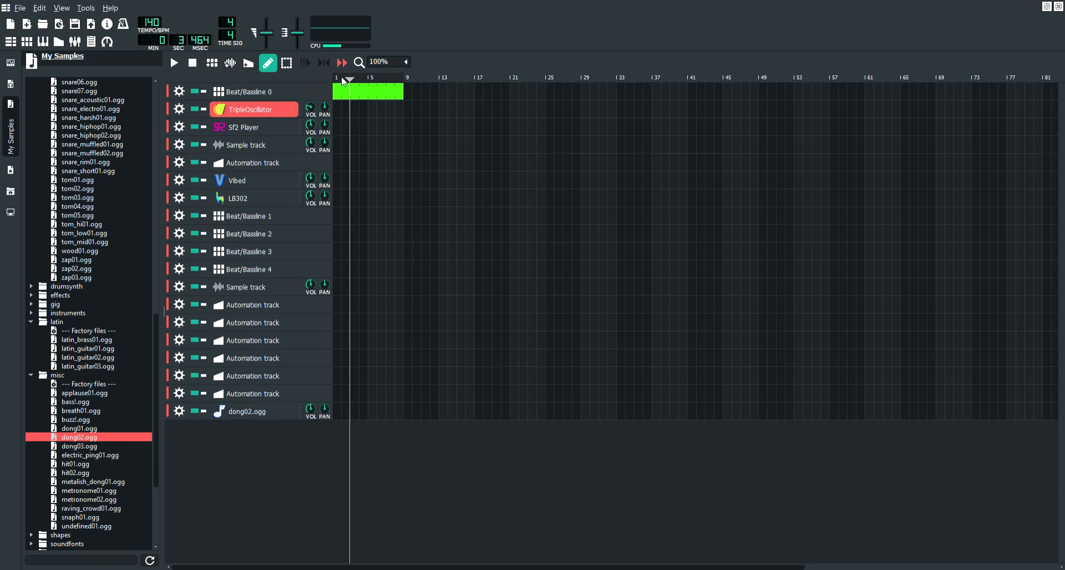
pyautogui.moveTo(343, 81); pyautogui.dragTo(334, 81)
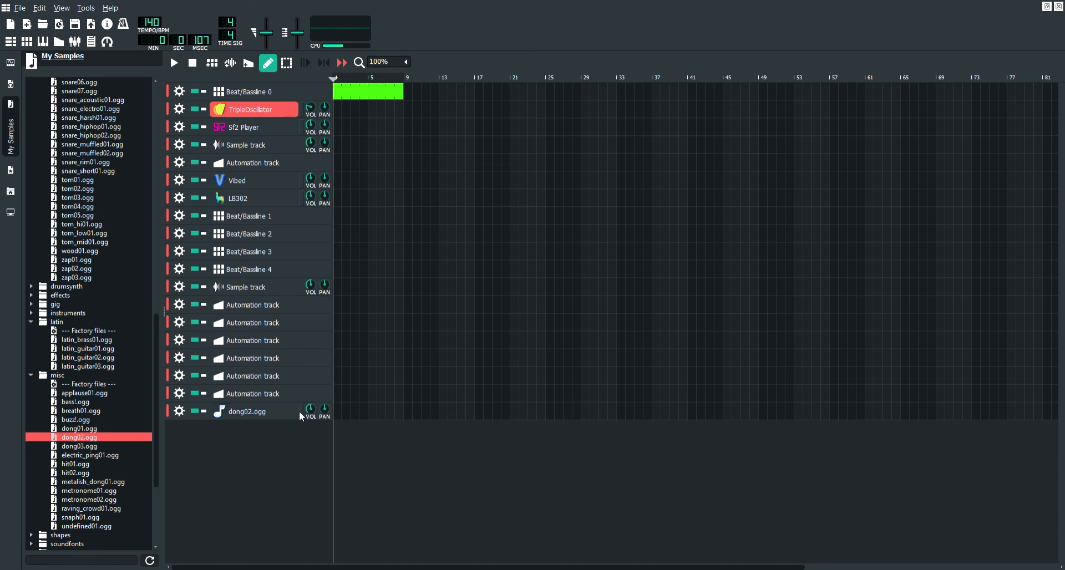
# Preview more misc samples, including electric_ping01.ogg, hit02.ogg, metronome01.ogg, snaph01.ogg, undefined01.ogg, breath01.ogg and dong03.ogg.
pyautogui.click(105, 454)
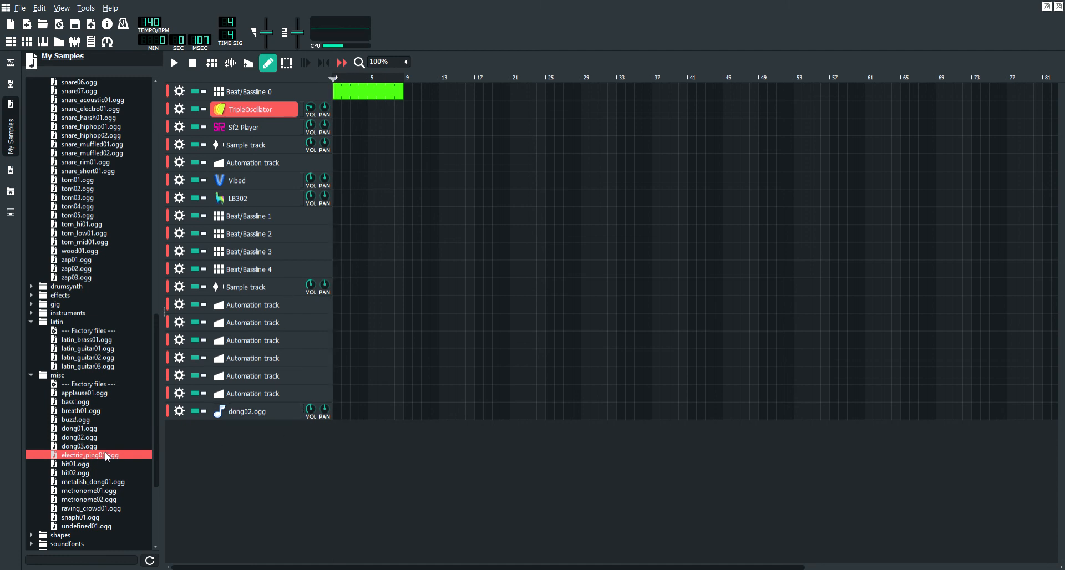
pyautogui.click(93, 464)
pyautogui.click(89, 474)
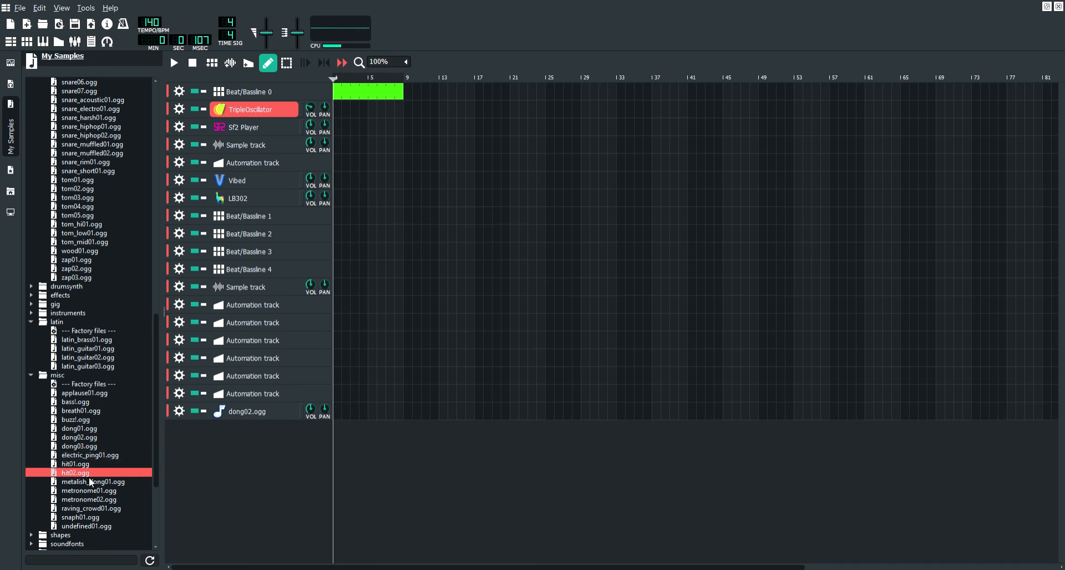
pyautogui.click(94, 492)
pyautogui.click(92, 516)
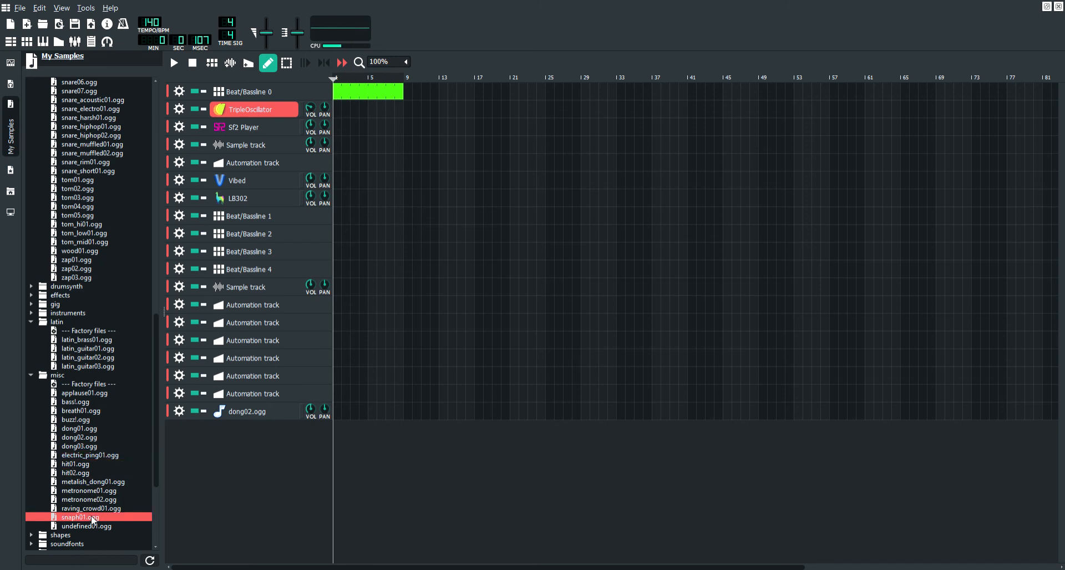
pyautogui.click(94, 526)
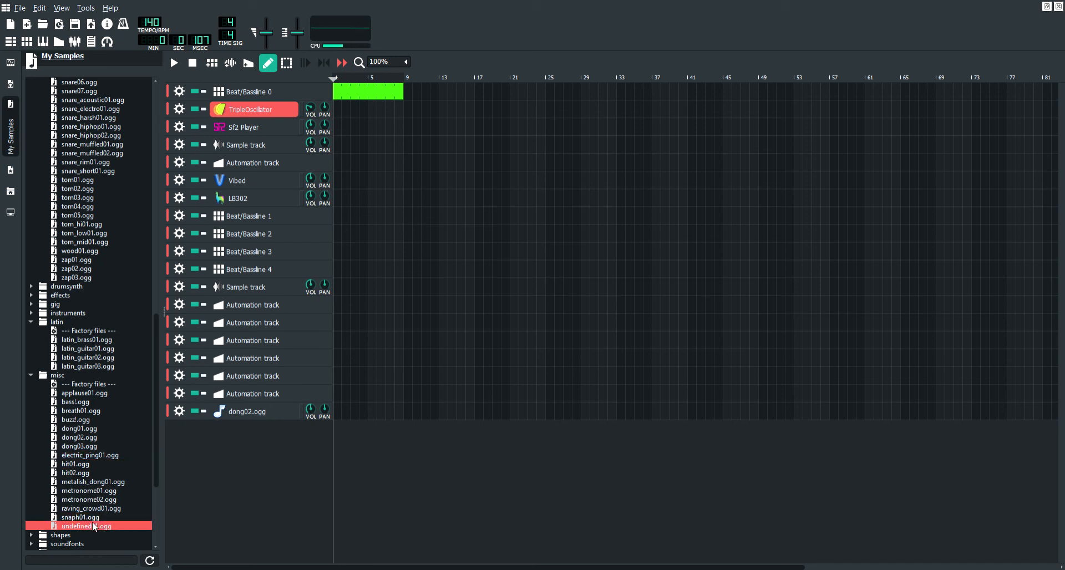
pyautogui.click(94, 413)
pyautogui.click(92, 421)
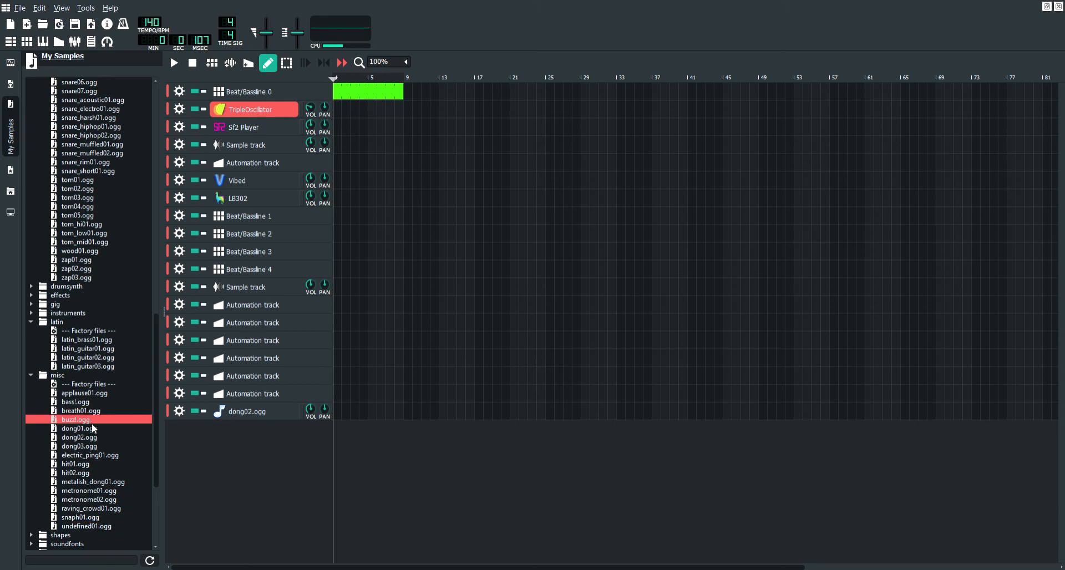
pyautogui.click(99, 446)
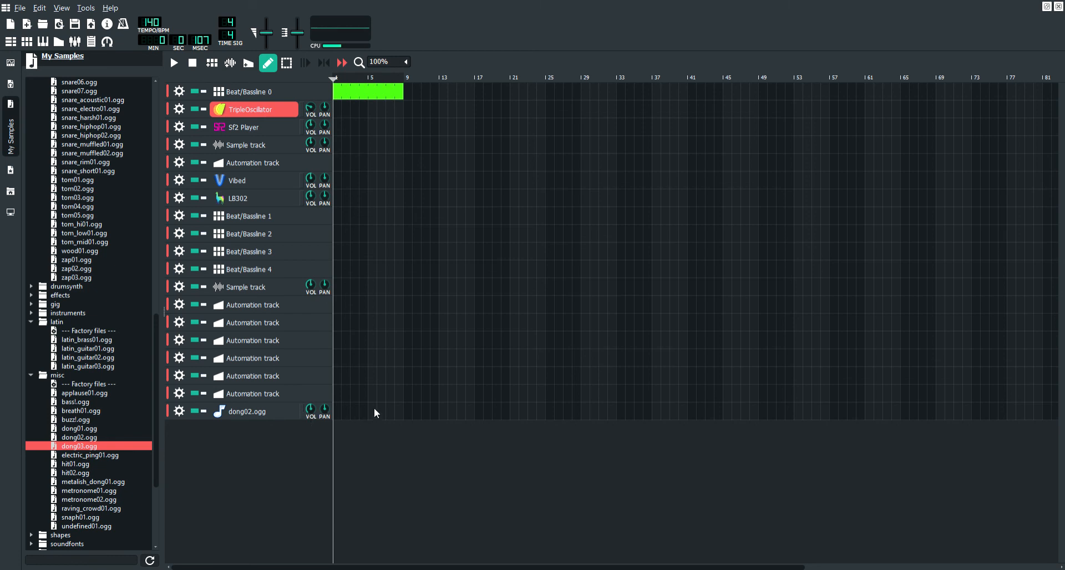
# Play the song briefly, and create a pattern with a single starting note at bar 5 of the dong02.ogg track.
pyautogui.press('space')
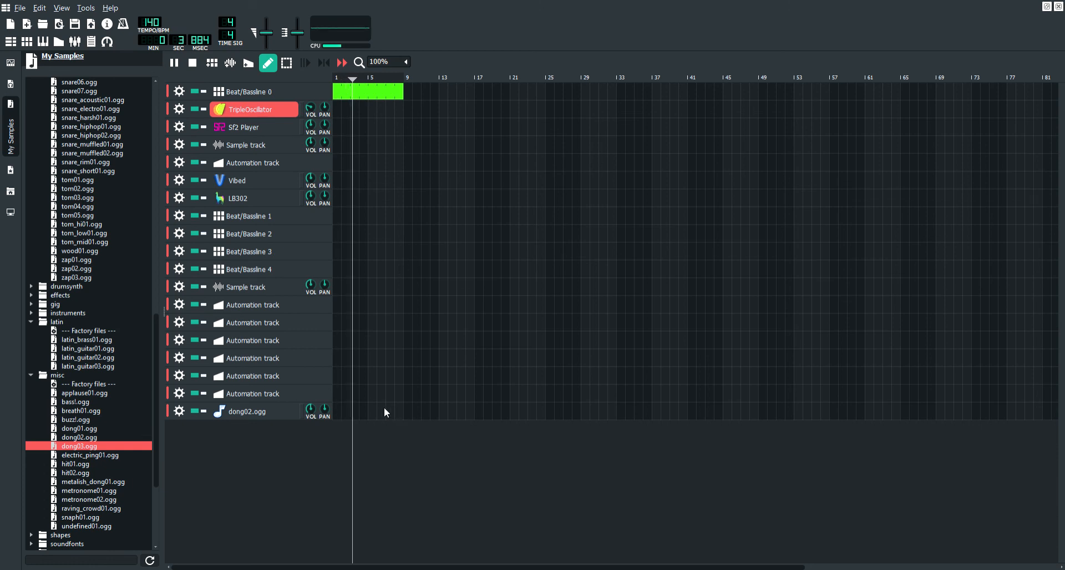
pyautogui.press('space')
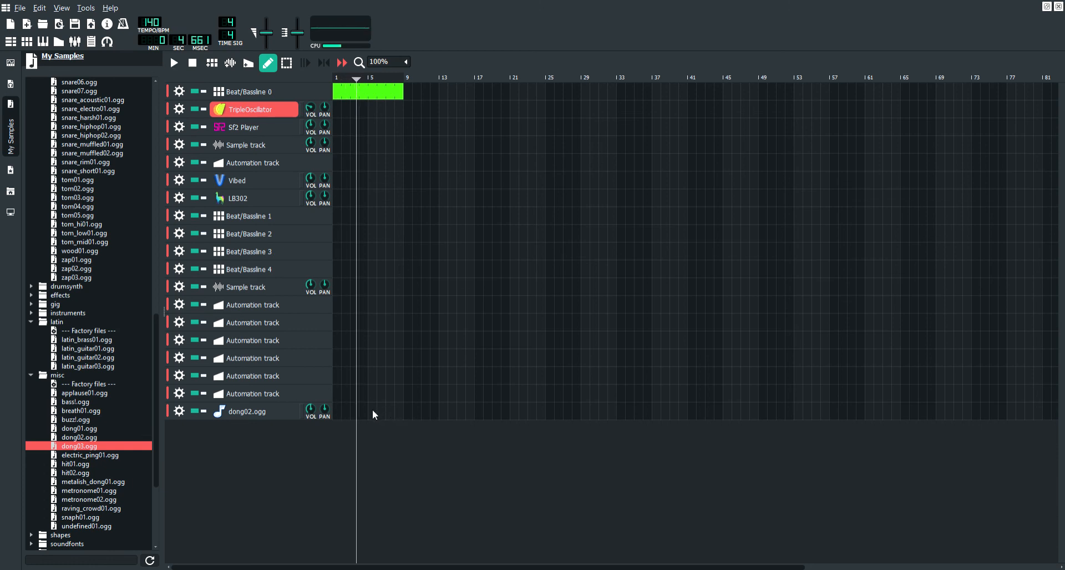
pyautogui.doubleClick(372, 412)
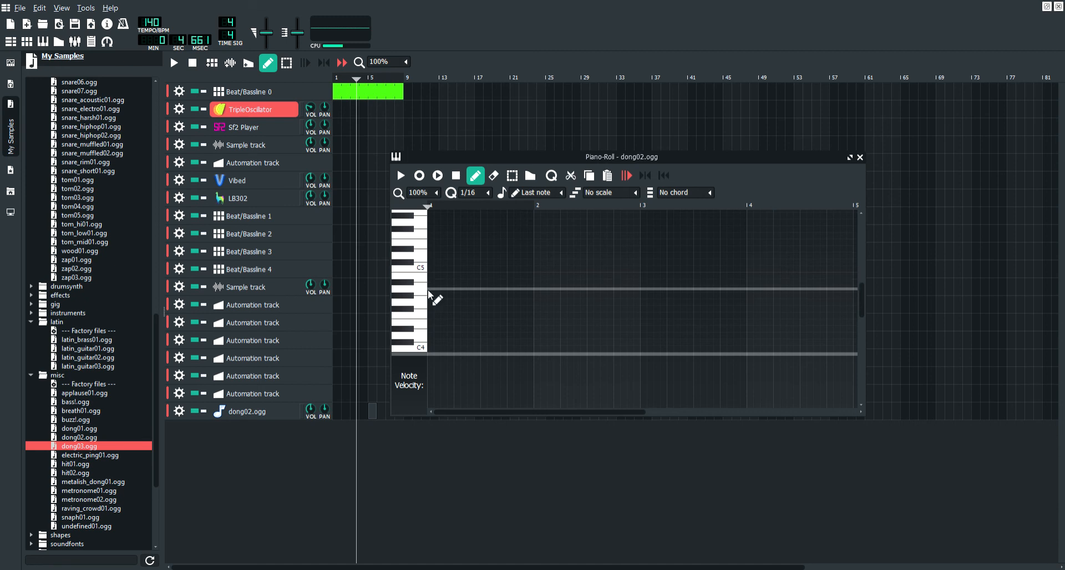
pyautogui.click(430, 291)
pyautogui.click(860, 157)
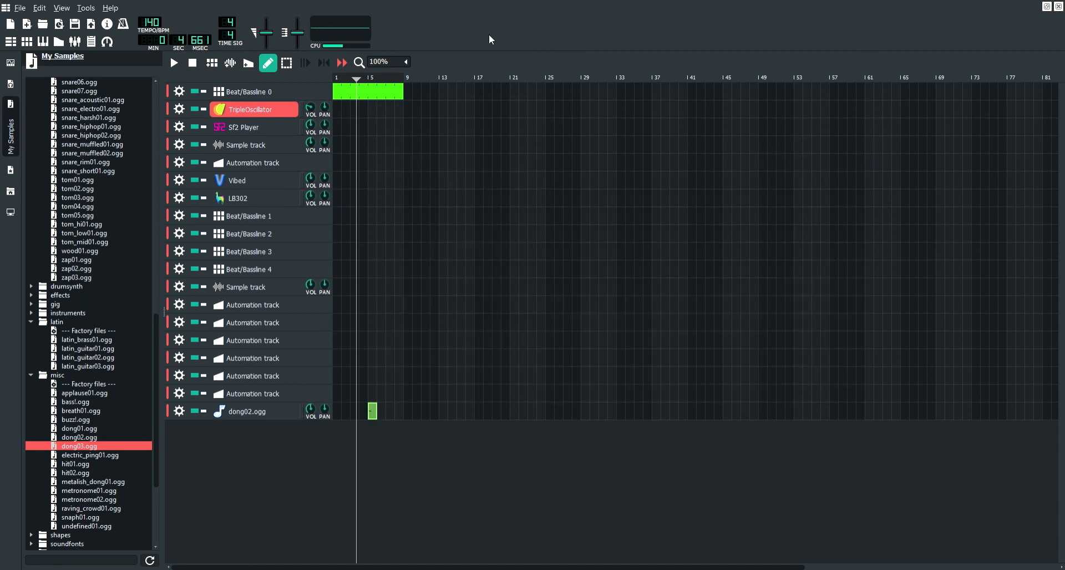
# Play the song from bar 5 to hear the dong02.ogg pattern.
pyautogui.click(369, 80)
pyautogui.press('space')
pyautogui.press('space')
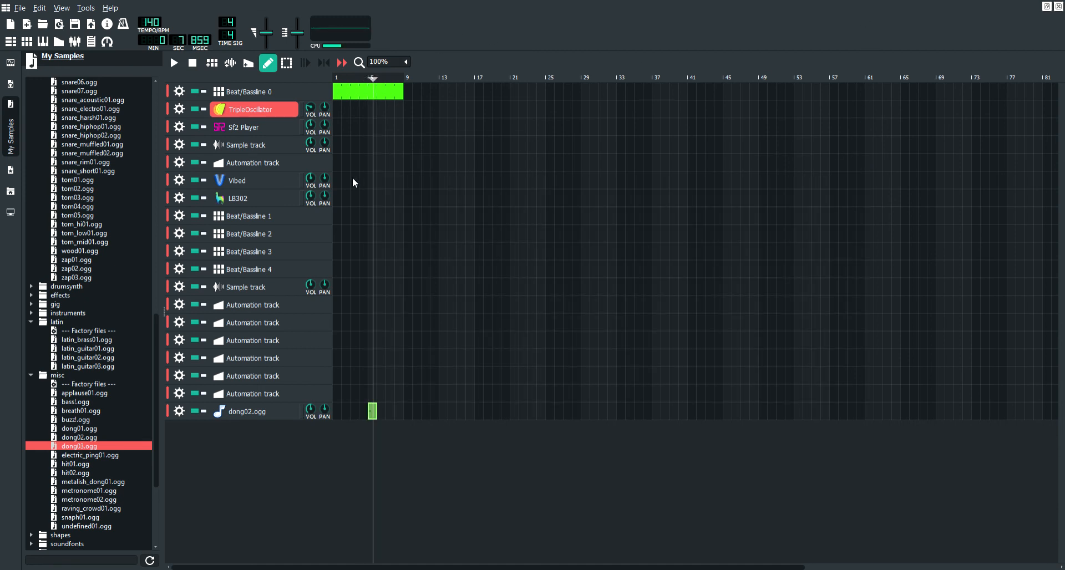
# Open the dong02.ogg track's instrument window, leaving the track name as it is.
pyautogui.click(228, 413)
pyautogui.click(225, 416)
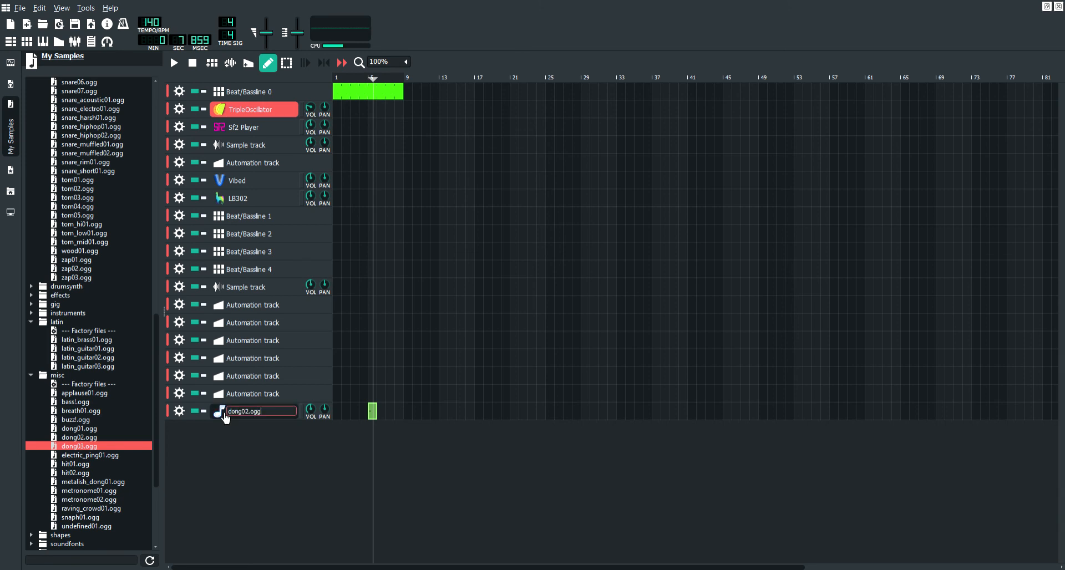
pyautogui.click(225, 417)
pyautogui.click(224, 416)
pyautogui.click(224, 416)
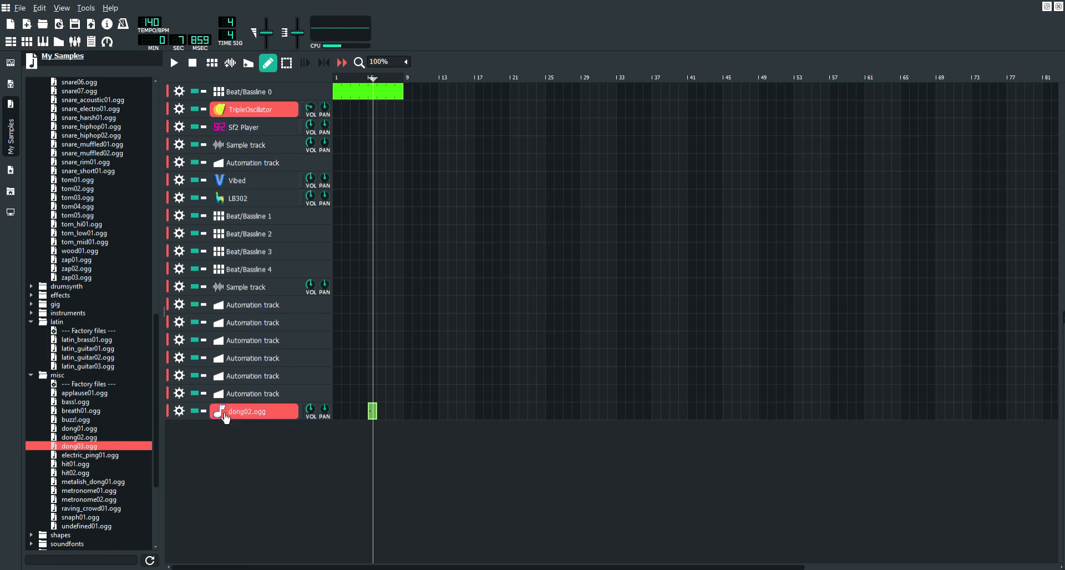
# Close the Song Editor and hide the sidebar browser, and move the TripleOscillator and dong02.ogg instrument windows towards the middle of the workspace.
pyautogui.click(1059, 7)
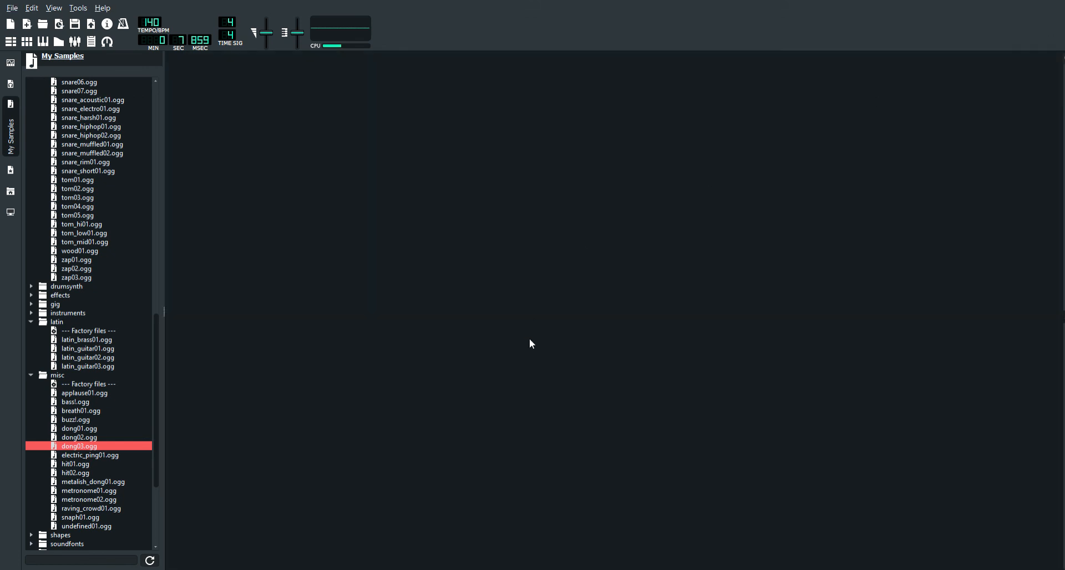
pyautogui.click(12, 145)
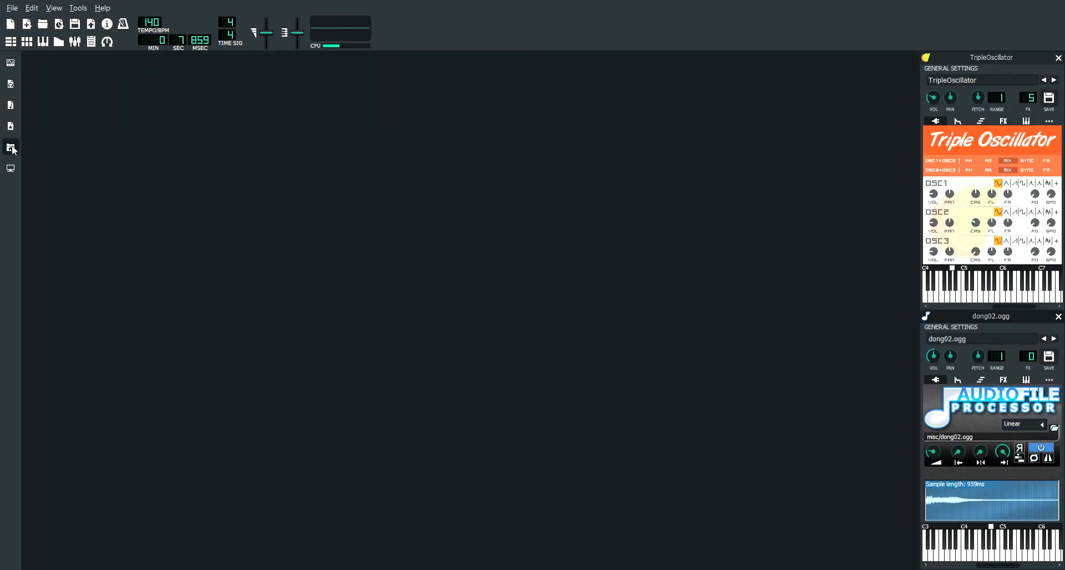
pyautogui.moveTo(1048, 57); pyautogui.dragTo(645, 70)
pyautogui.moveTo(1003, 316); pyautogui.dragTo(367, 140)
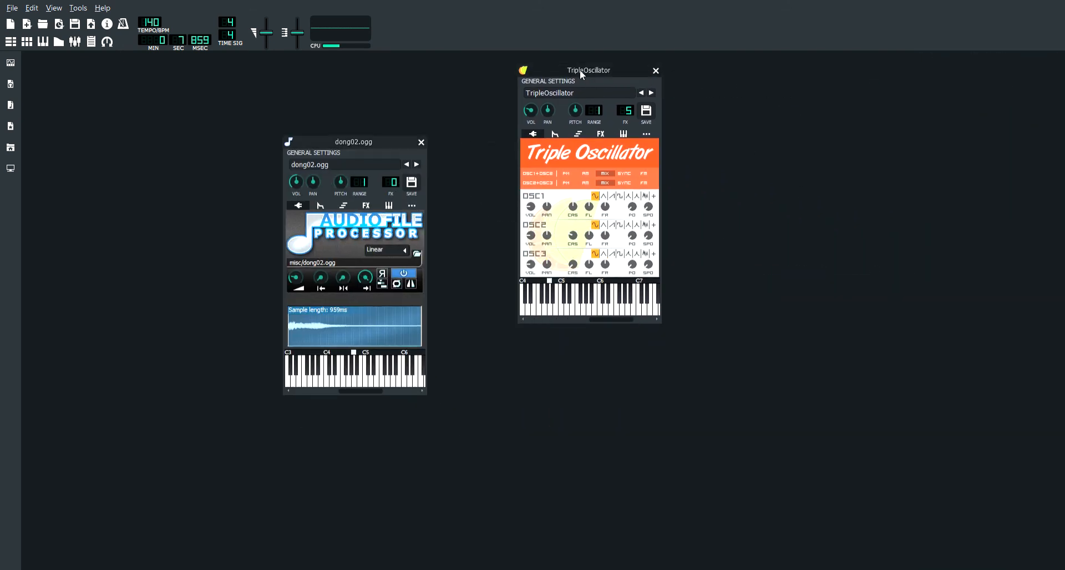
# Close the TripleOscillator and dong02.ogg instrument windows and show the Song Editor again.
pyautogui.click(658, 69)
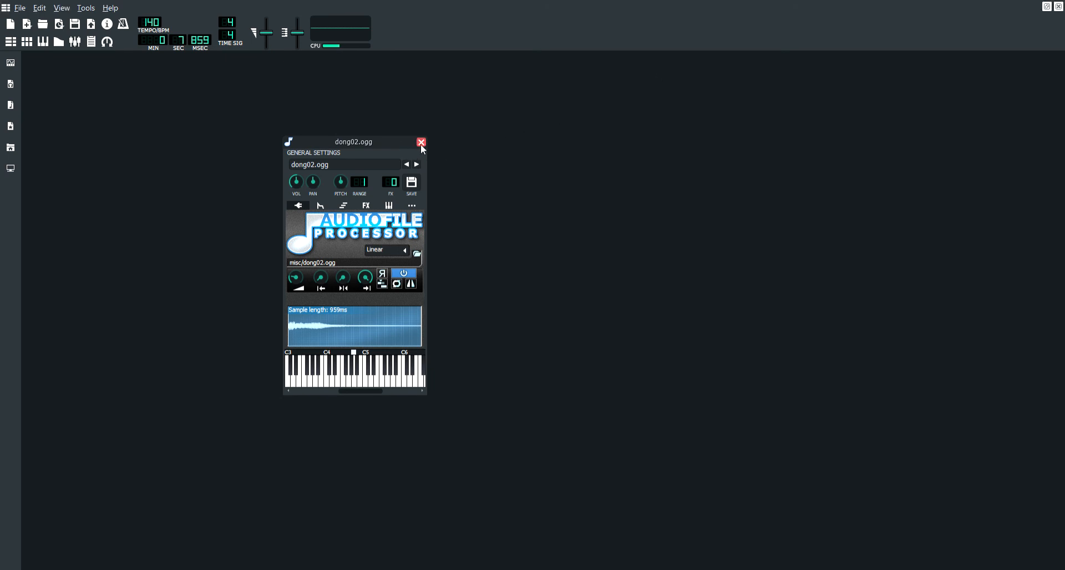
pyautogui.click(421, 142)
pyautogui.click(4, 41)
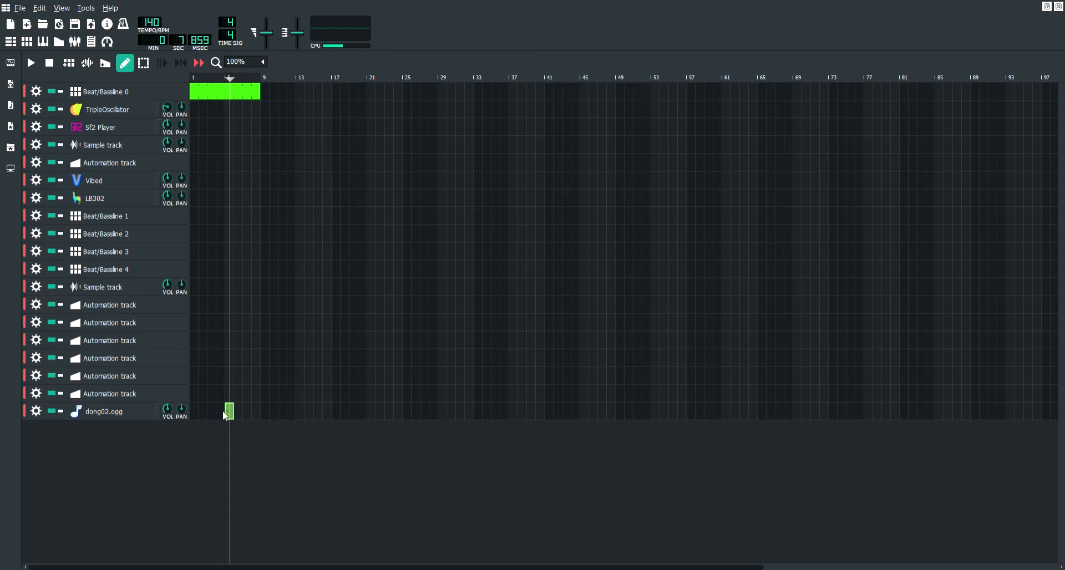
# Raise the envelope amount slightly in the dong02.ogg instrument's envelope settings, and close its window from the sample view.
pyautogui.click(141, 412)
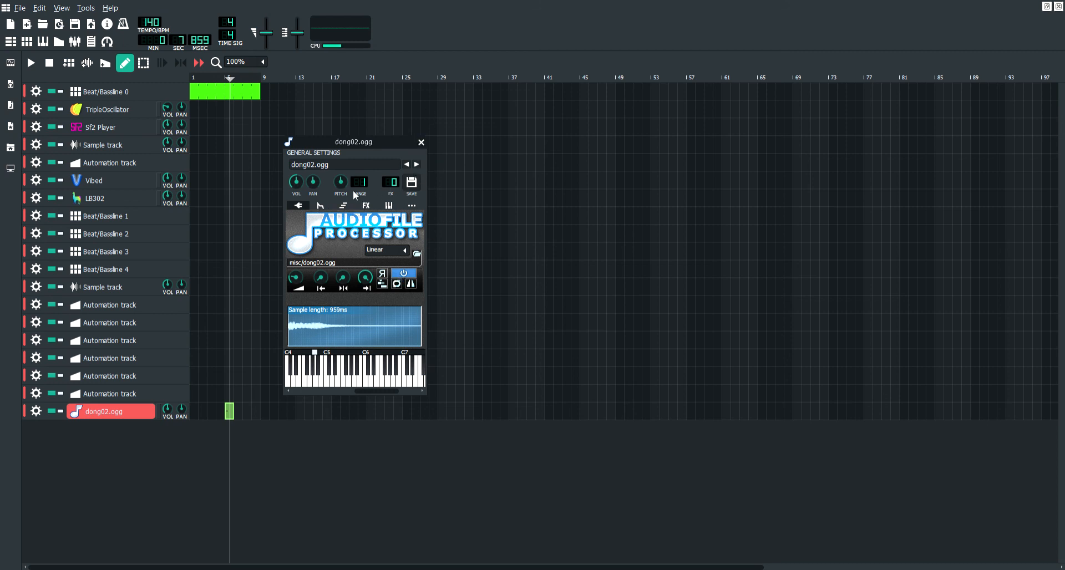
pyautogui.click(320, 205)
pyautogui.moveTo(410, 238); pyautogui.dragTo(409, 234)
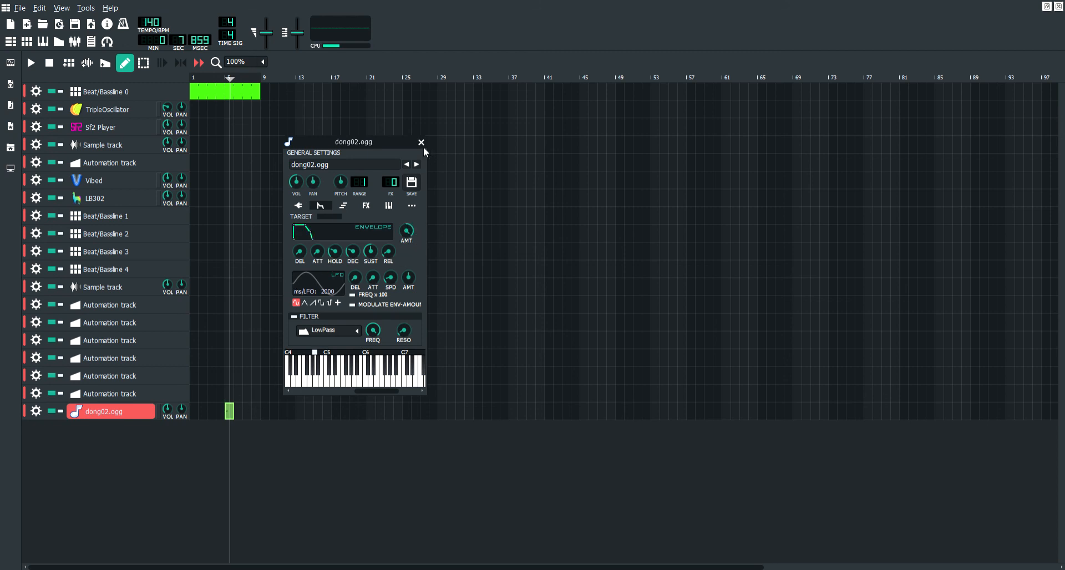
pyautogui.click(297, 205)
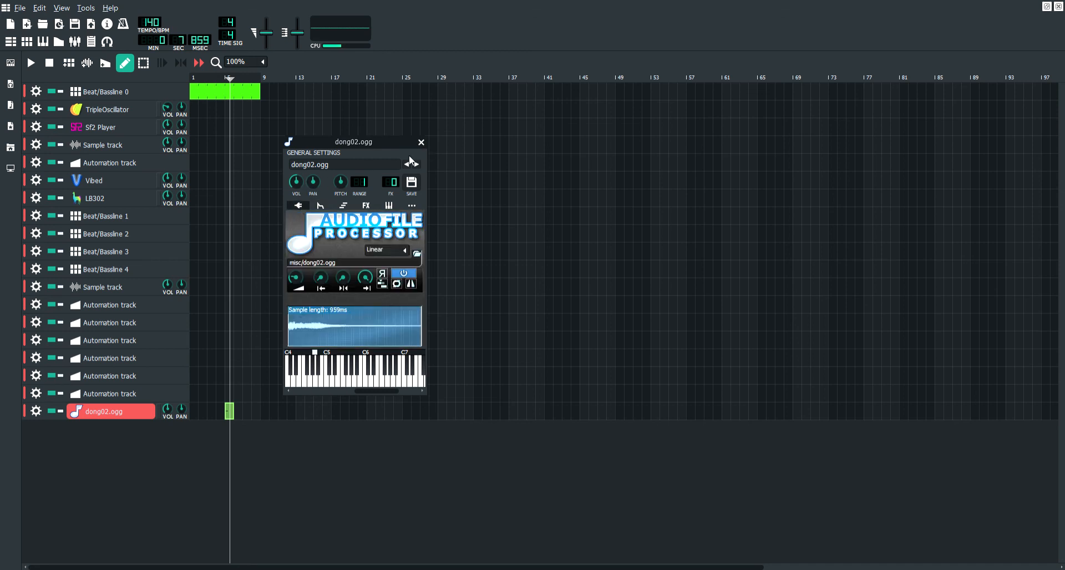
pyautogui.click(421, 142)
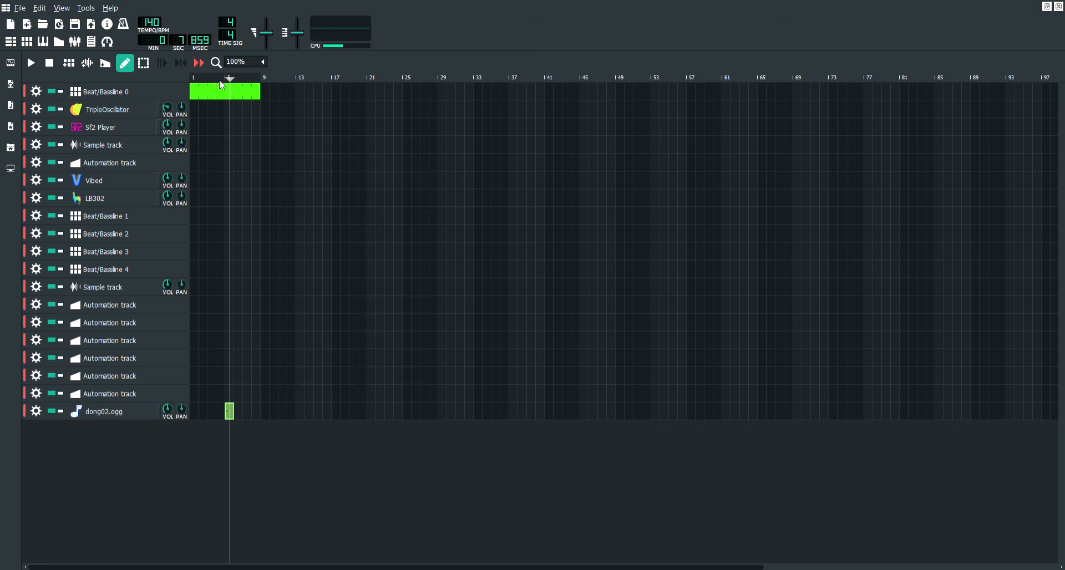
# Play the song from just before the dong02.ogg pattern to hear the adjusted sound.
pyautogui.click(220, 81)
pyautogui.press('space')
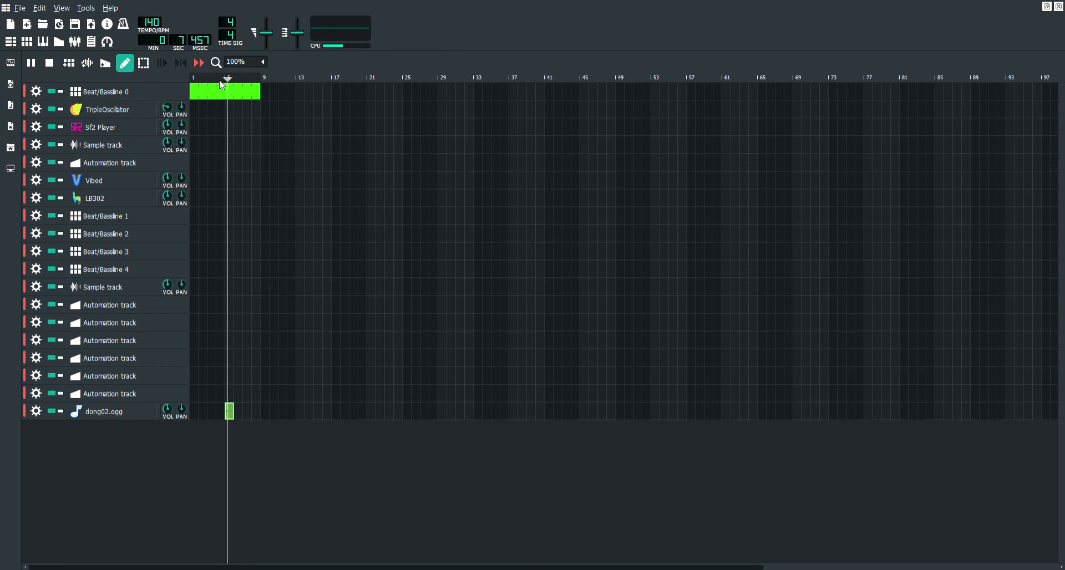
pyautogui.press('space')
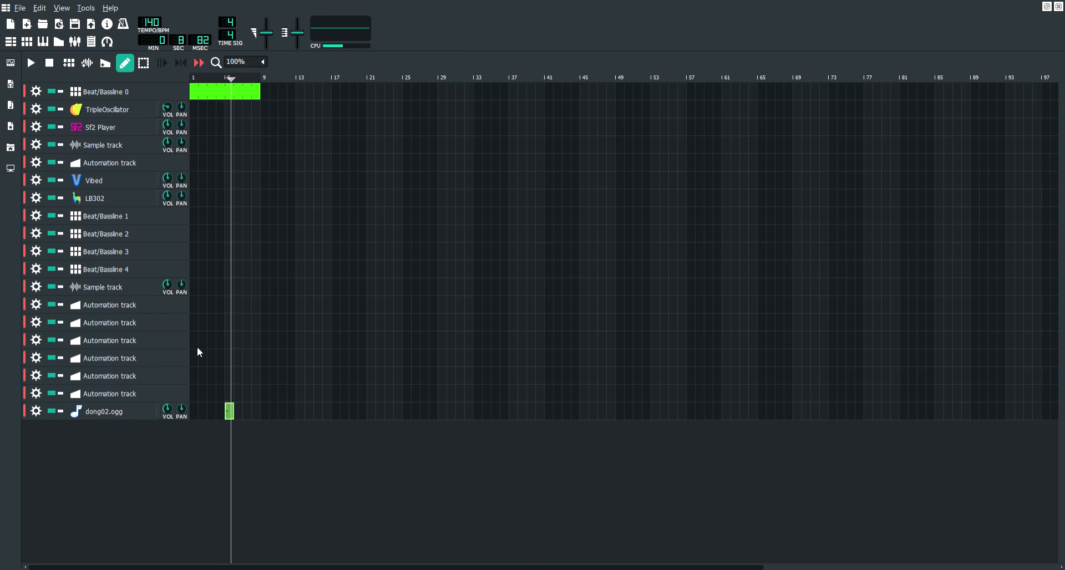
# Show the My Home folders, and look through the My Samples list down to the stringsnpads folder.
pyautogui.click(10, 147)
pyautogui.click(11, 127)
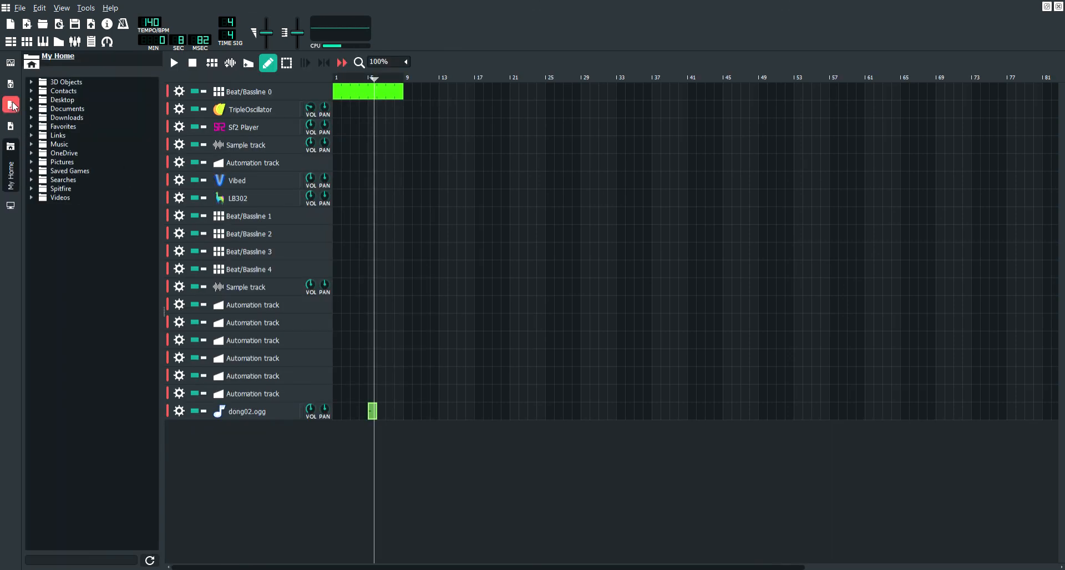
pyautogui.scroll(-5, 83, 305)
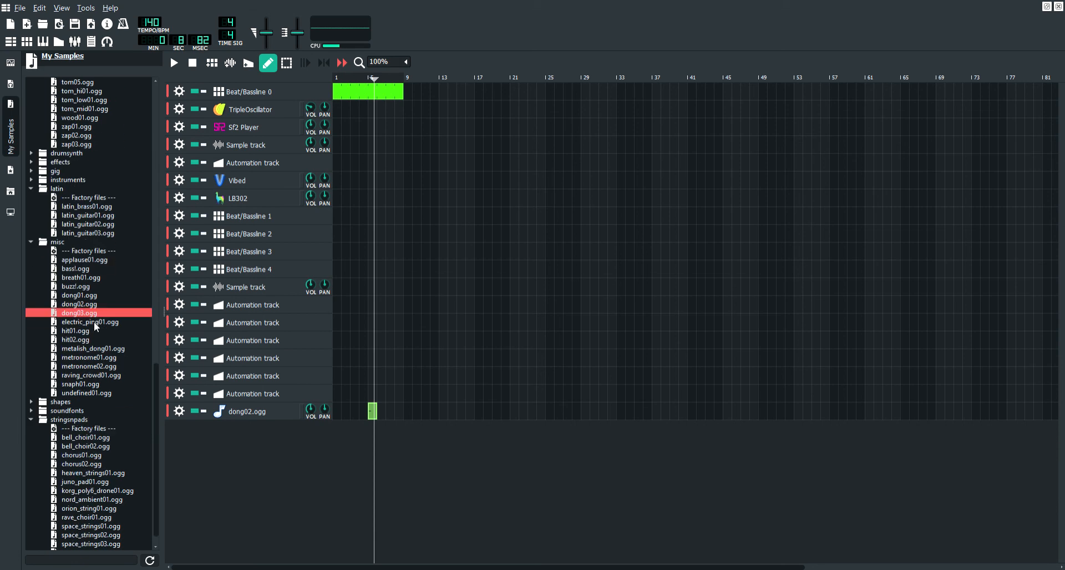
# Expand the ZynAddSubFX folder in My Presets, and show the Instrument Plugins list.
pyautogui.click(10, 171)
pyautogui.click(33, 198)
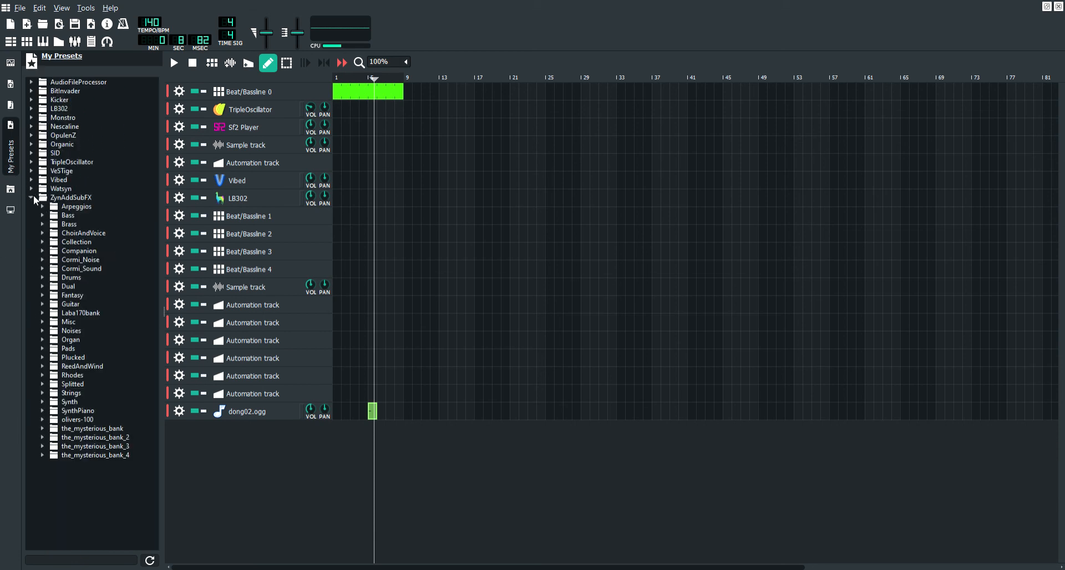
pyautogui.click(10, 63)
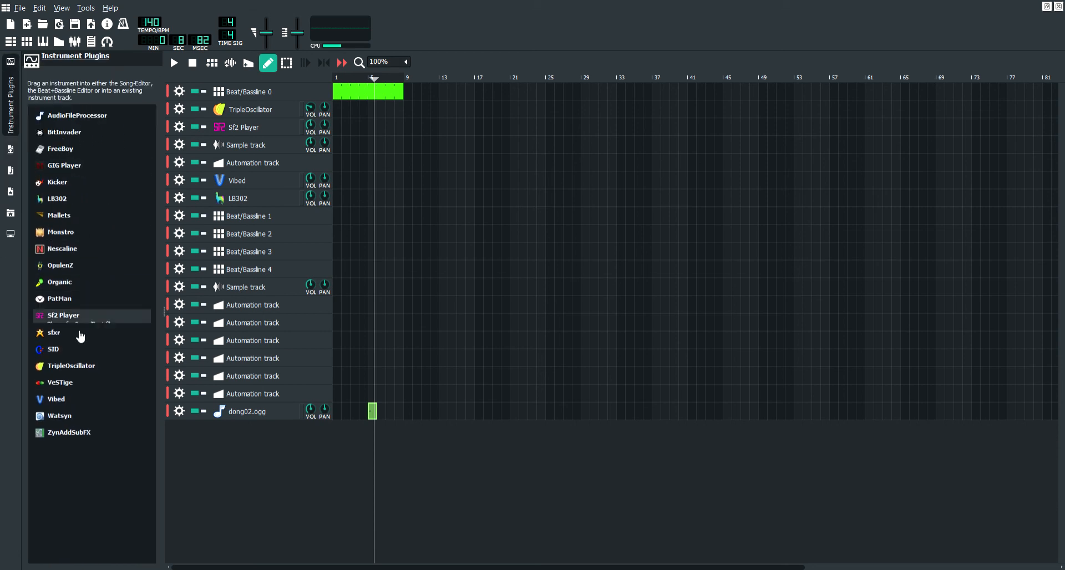
# Expand the Collection folder of the ZynAddSubFX presets in My Presets, and preview several sounds, including 0010-Trem Synth Piano and 0018-Sub Delay.xiz.
pyautogui.click(12, 189)
pyautogui.click(43, 243)
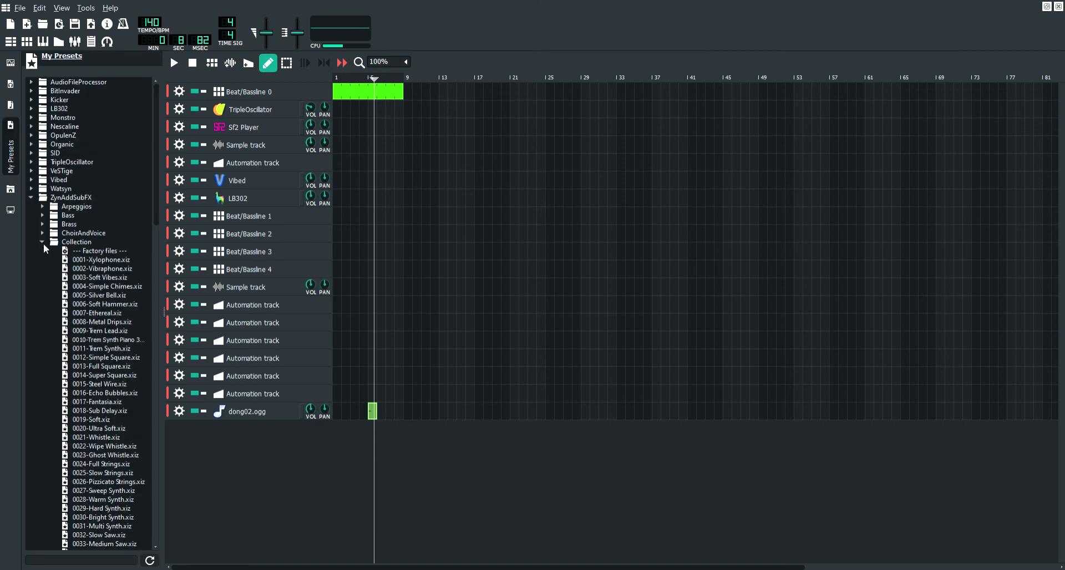
pyautogui.click(87, 314)
pyautogui.click(98, 340)
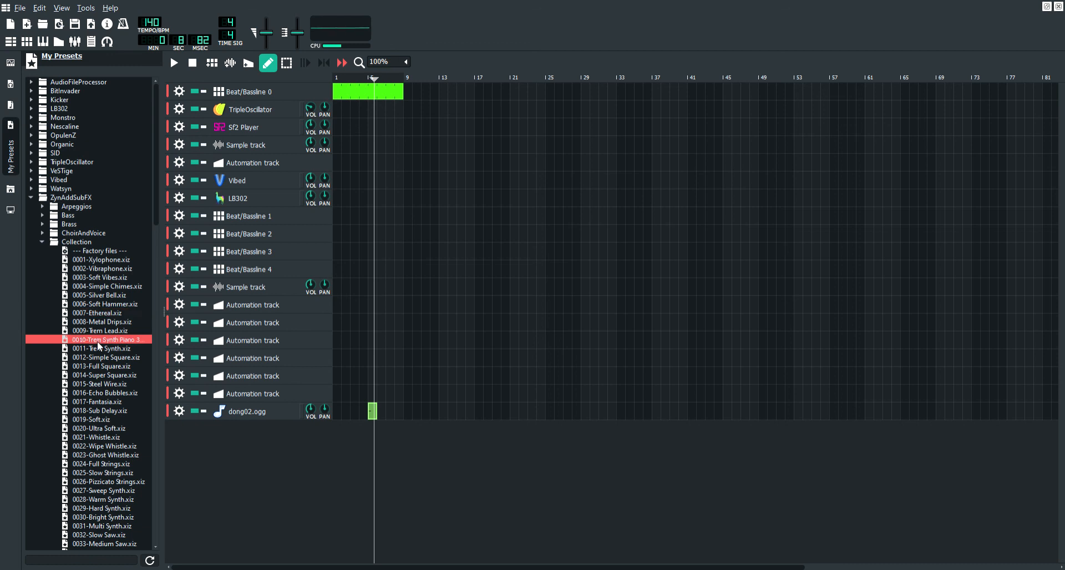
pyautogui.click(96, 372)
pyautogui.click(99, 411)
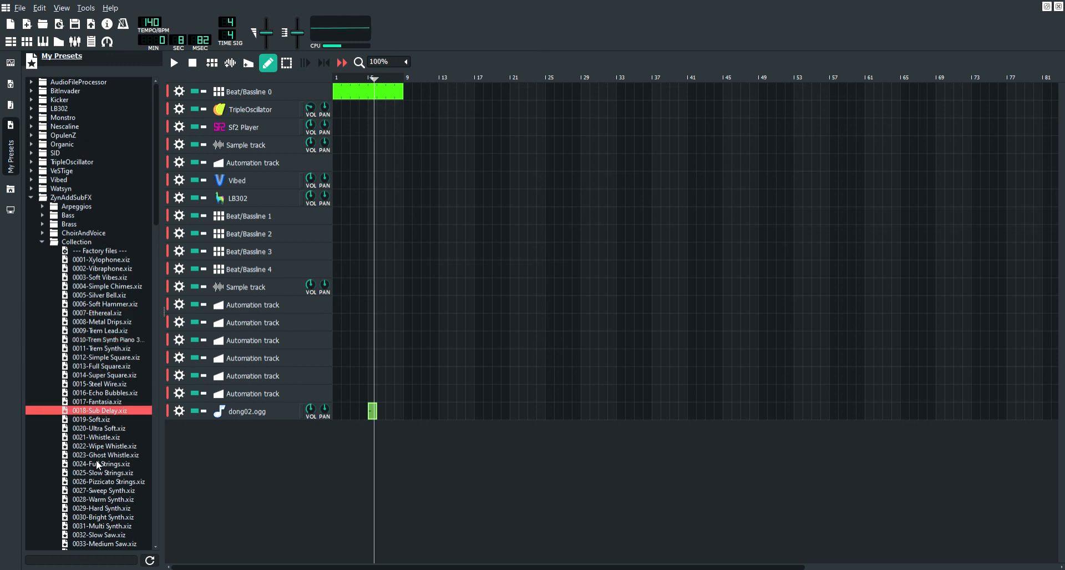
pyautogui.click(96, 460)
# Preview the 0016-Echo Bubbles.xiz preset and add it to the song as a new track below dong02.ogg.
pyautogui.click(77, 395)
pyautogui.moveTo(78, 394); pyautogui.dragTo(212, 440)
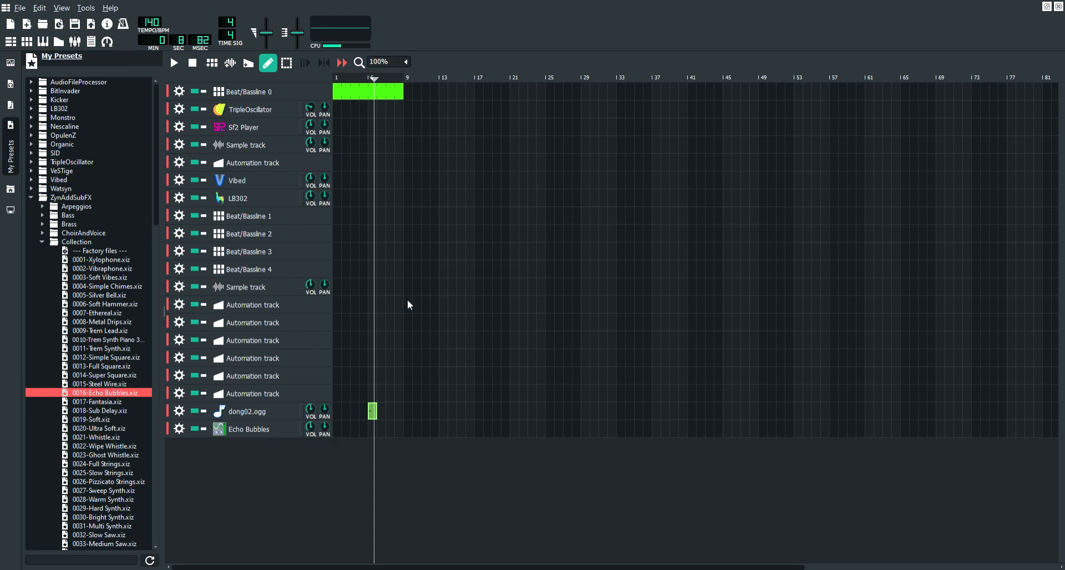
# Show the My Home folders, expand Desktop, and look through its folders and files.
pyautogui.click(10, 189)
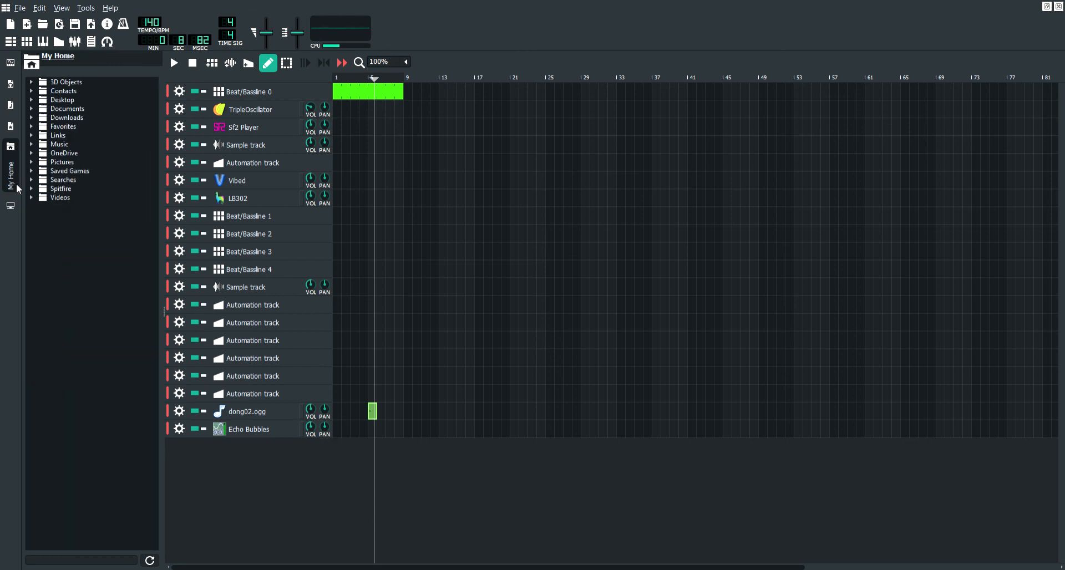
pyautogui.click(31, 99)
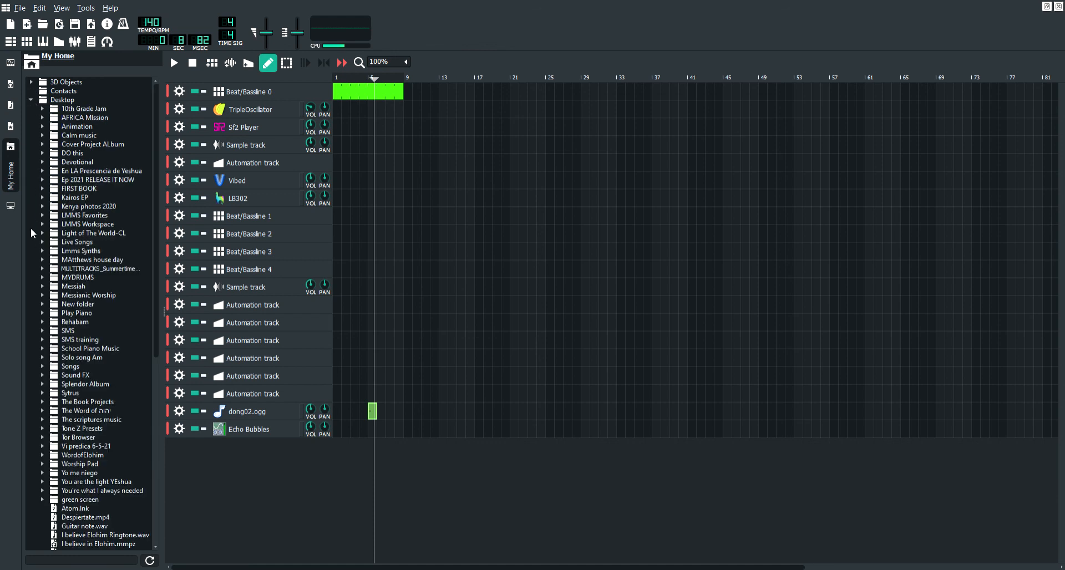
pyautogui.scroll(-3, 39, 307)
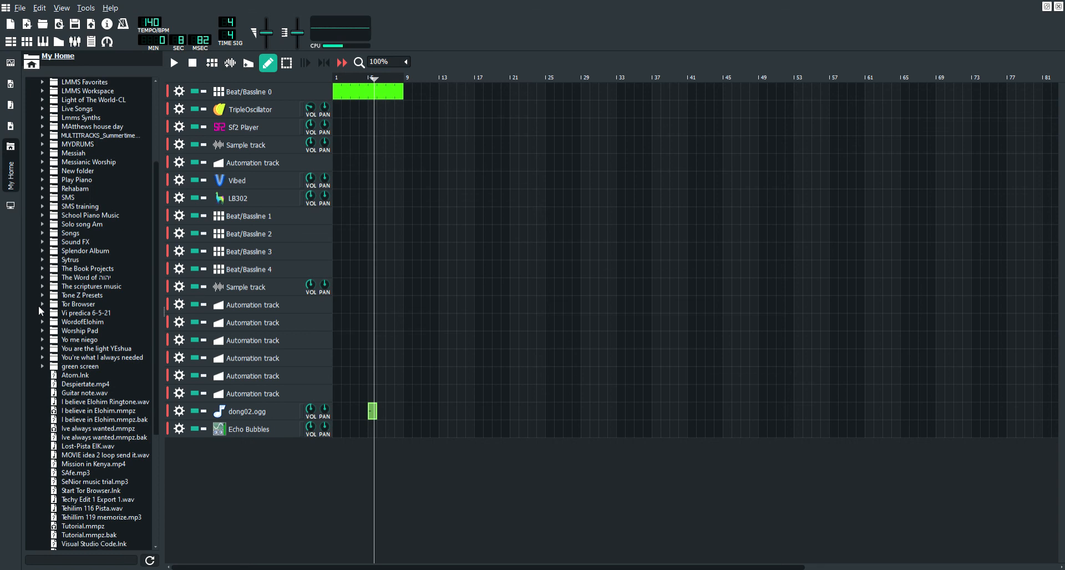
pyautogui.scroll(3, 92, 236)
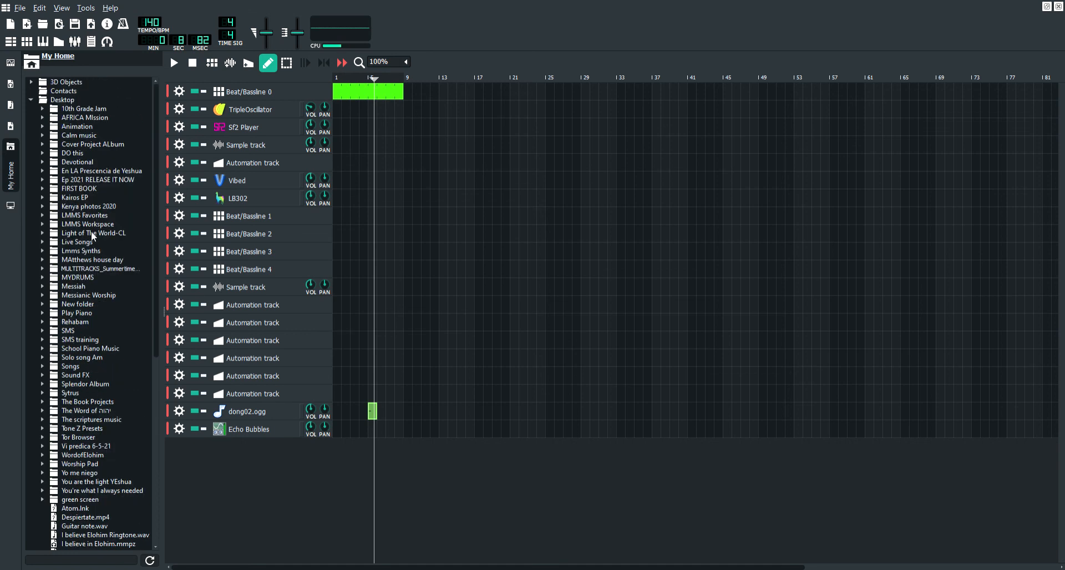
# Expand the Light of The World-CL folder, preview the third audio file in its Recorded subfolder, and collapse the project folder again.
pyautogui.click(93, 235)
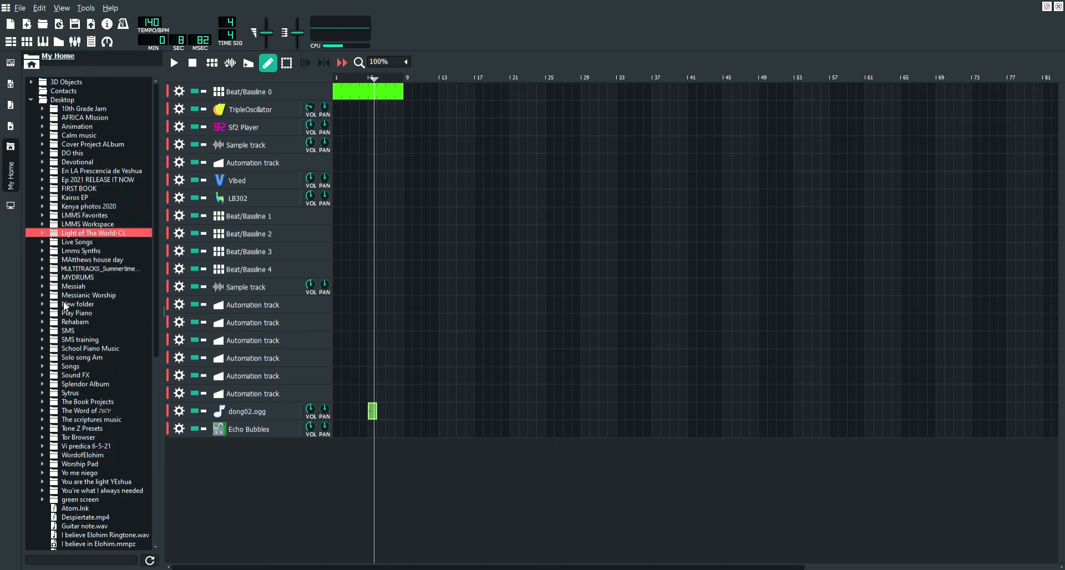
pyautogui.click(44, 234)
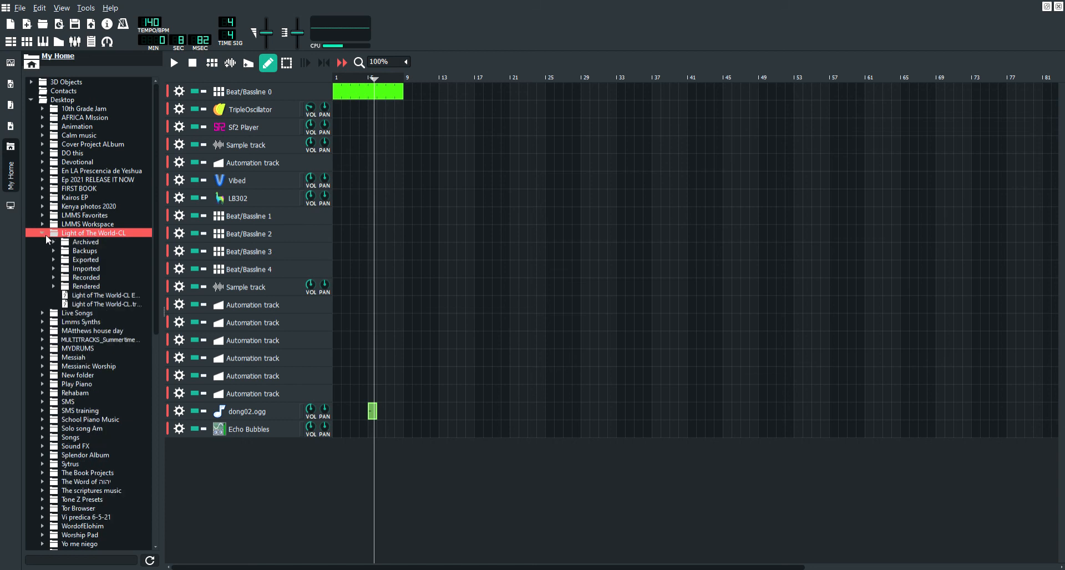
pyautogui.click(53, 278)
pyautogui.click(89, 305)
pyautogui.moveTo(89, 305)
pyautogui.mouseDown()
pyautogui.moveTo(281, 495)
pyautogui.moveTo(101, 312)
pyautogui.mouseUp()
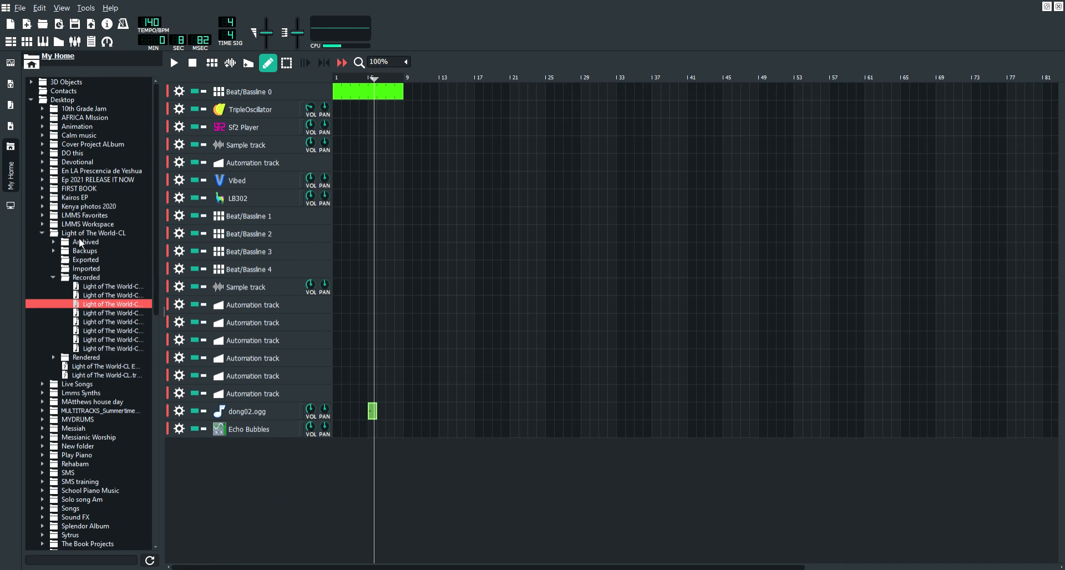
pyautogui.click(43, 233)
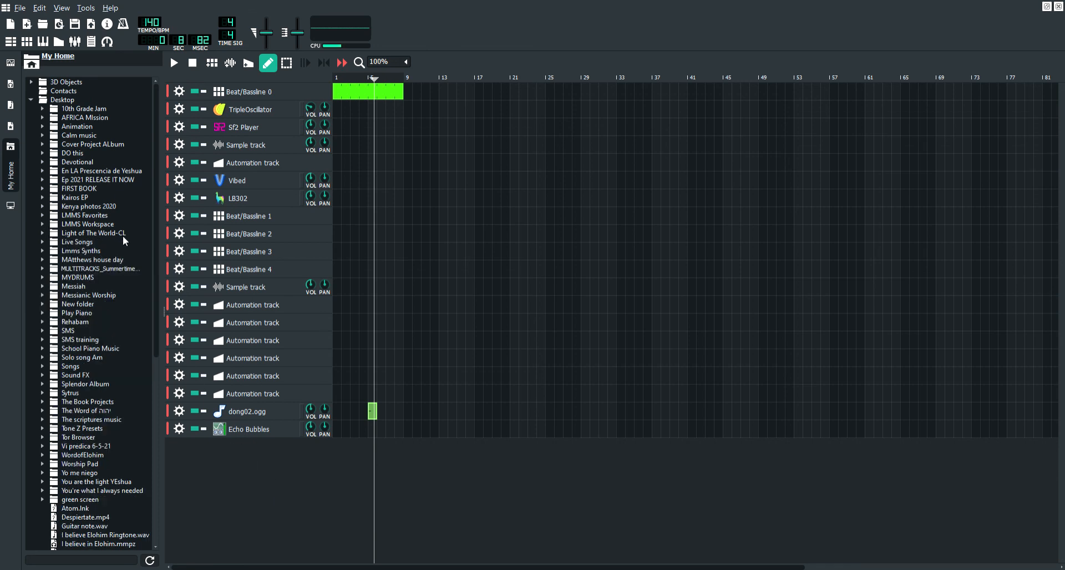
# Show the My Computer drive list, and collapse the sidebar to widen the Song-Editor.
pyautogui.click(11, 205)
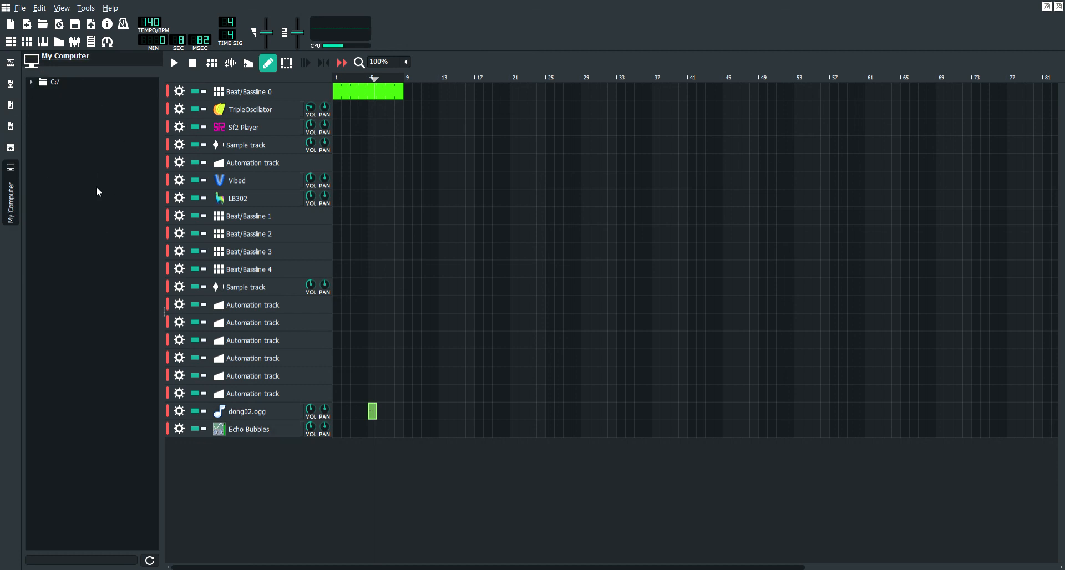
pyautogui.click(13, 183)
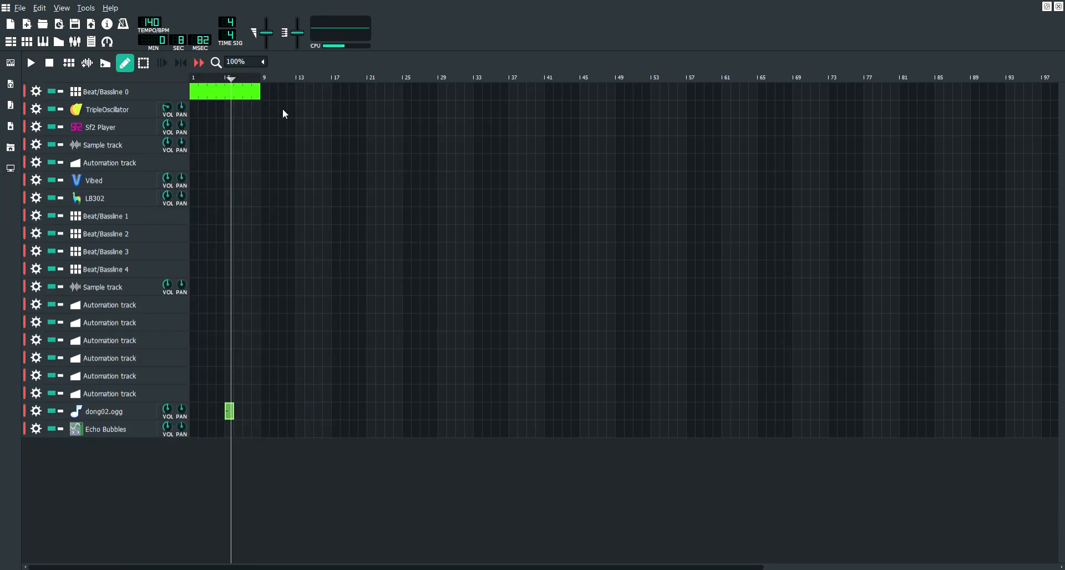